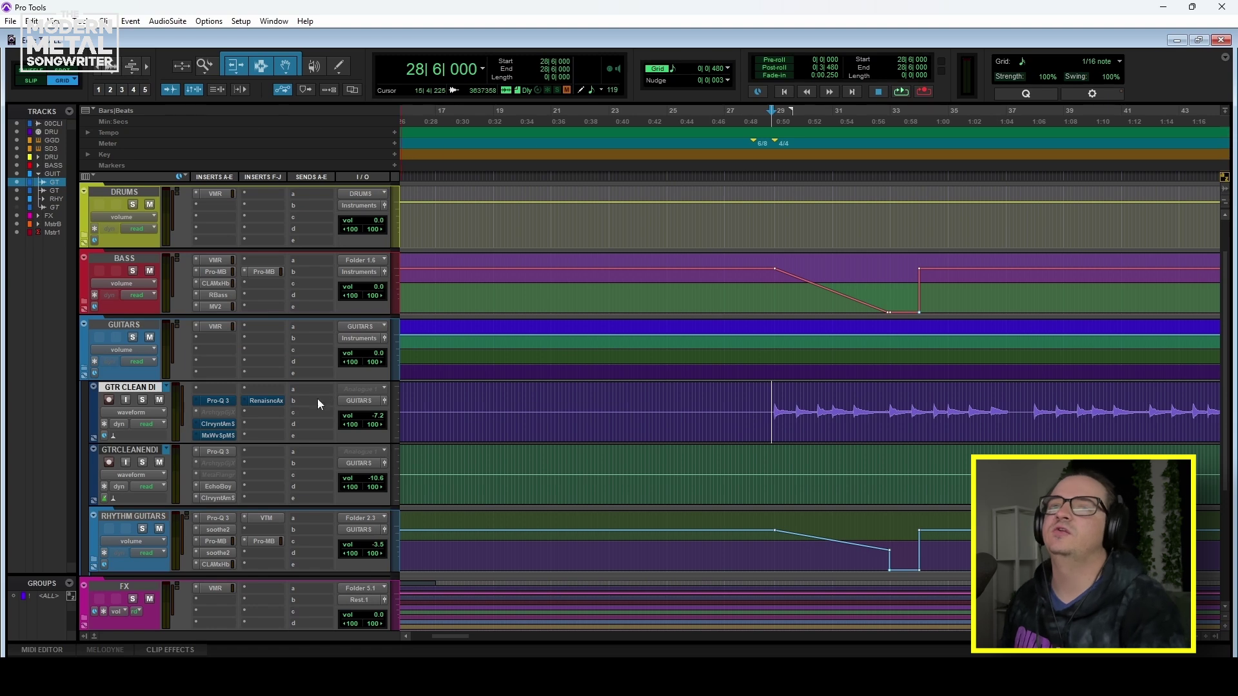
Step: Solo the GTR CLEAN DI track, play the guitar part from 28|6|000, and place the cursor at 27|4|480
click(142, 400)
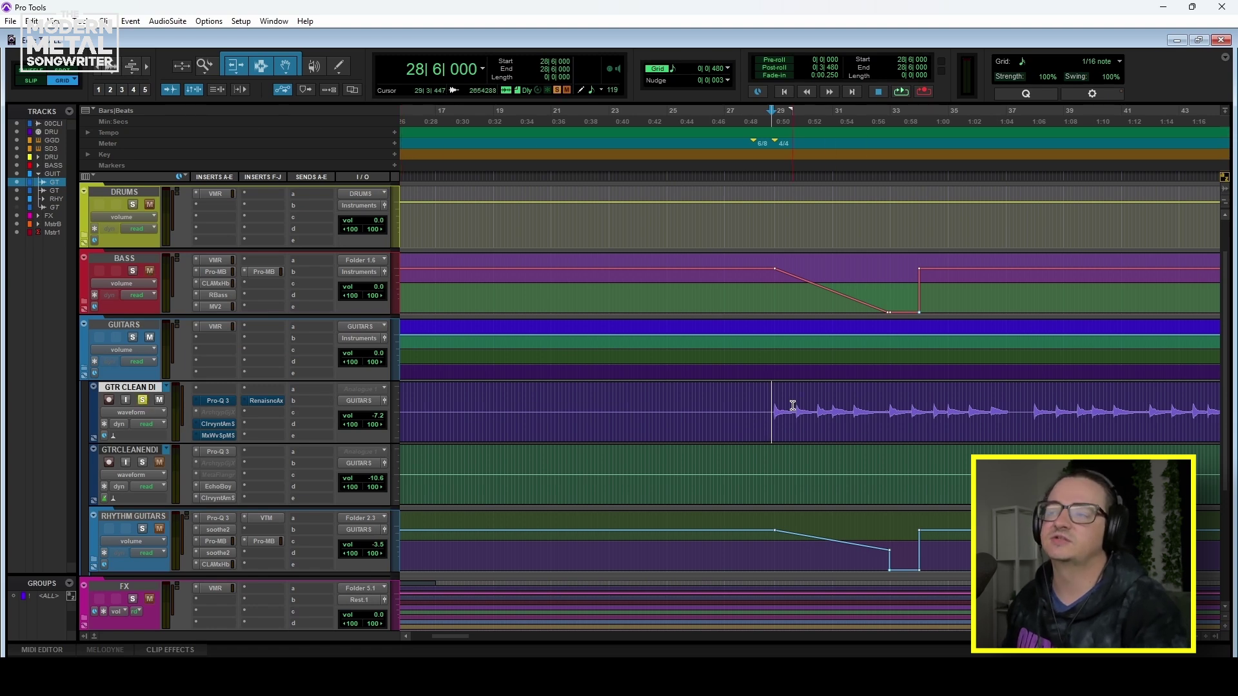
key(space)
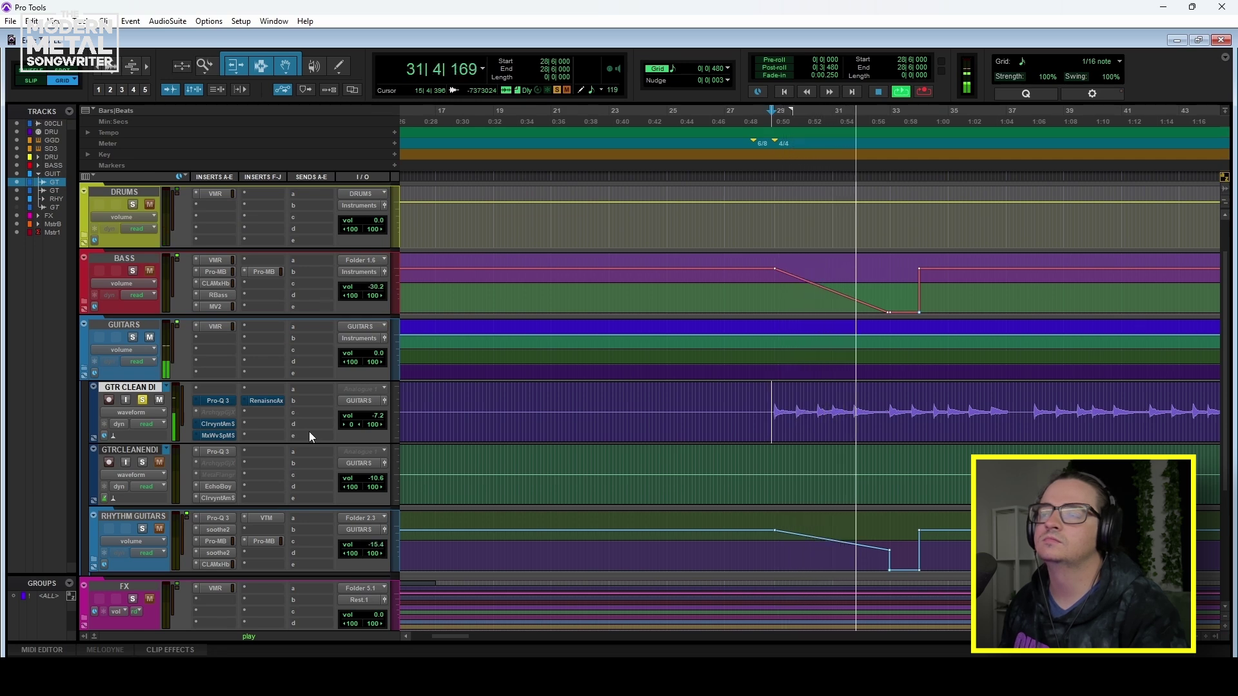
key(space)
click(750, 405)
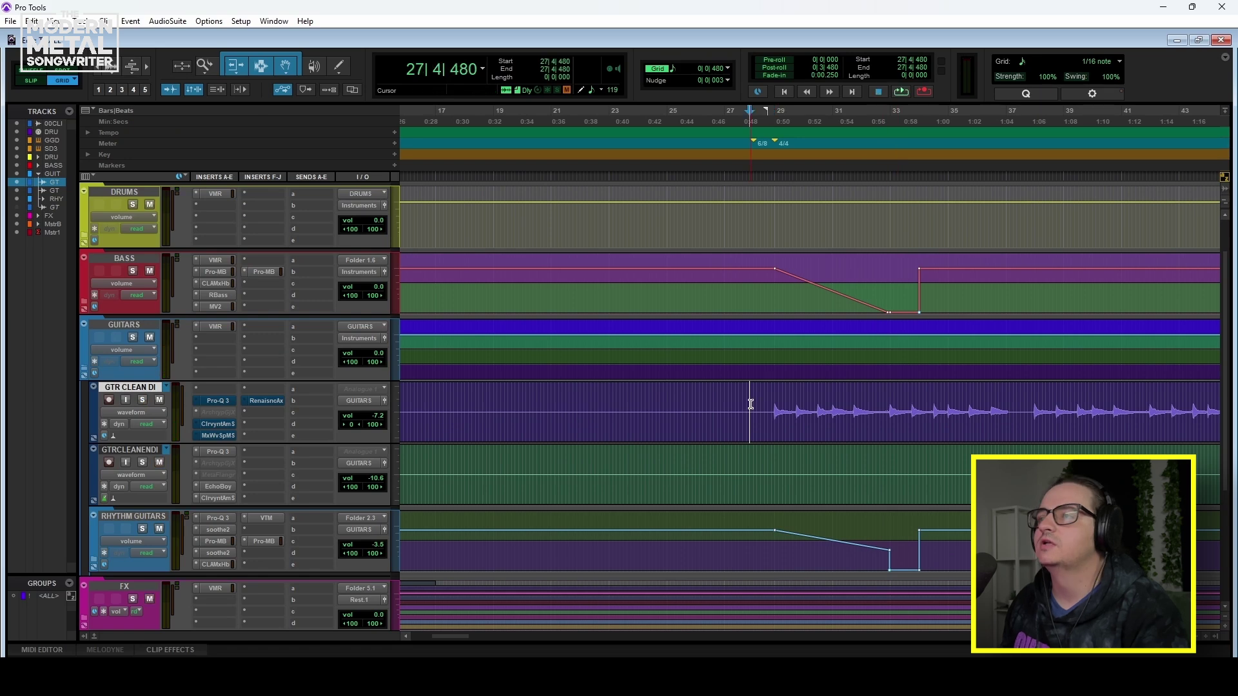
Step: Inspect the FabFilter Pro-Q 3 curve on GTR CLEAN DI and take the EQ out of bypass
click(214, 401)
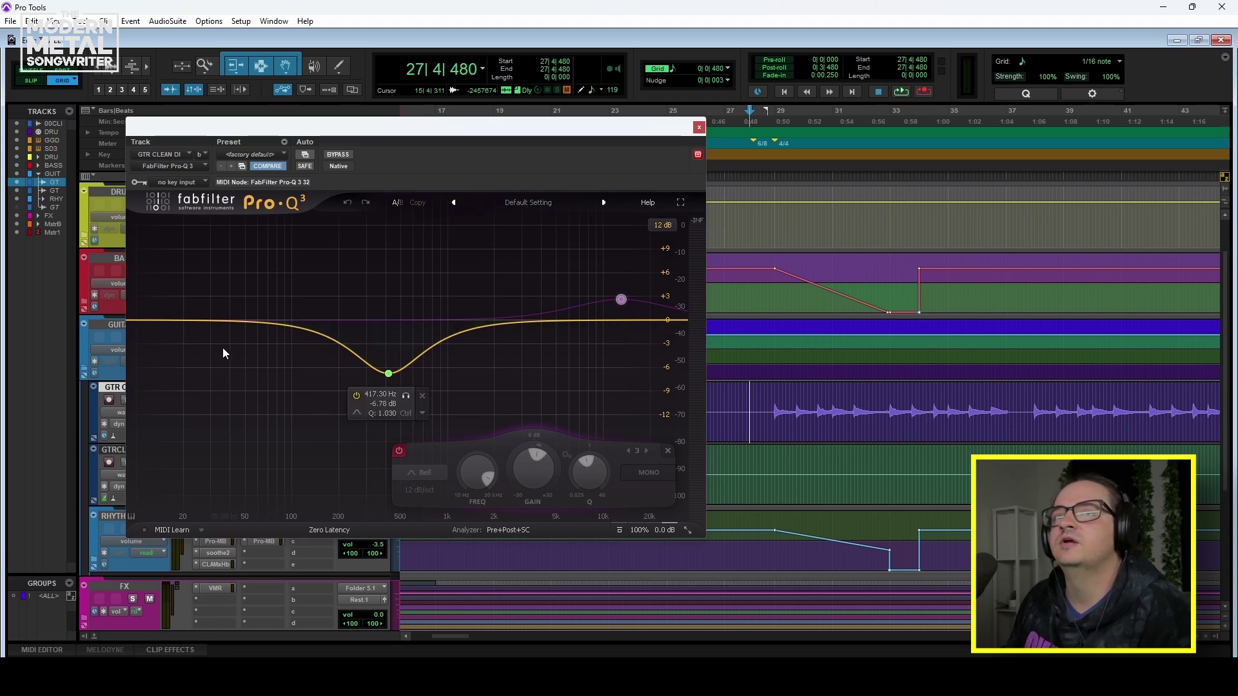
click(698, 128)
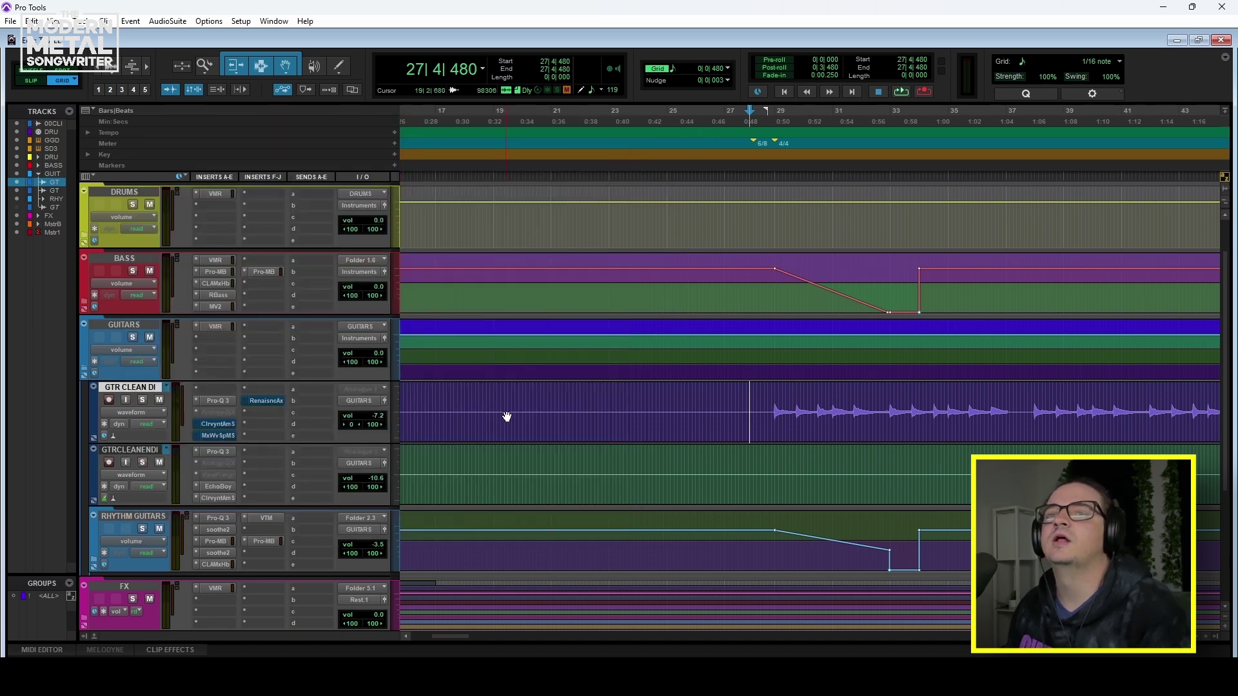
Step: Review the pedal, amp and cabinet sections of the Clairvoyant Amp Suite on GTR CLEAN DI and enable the plug-in
click(217, 424)
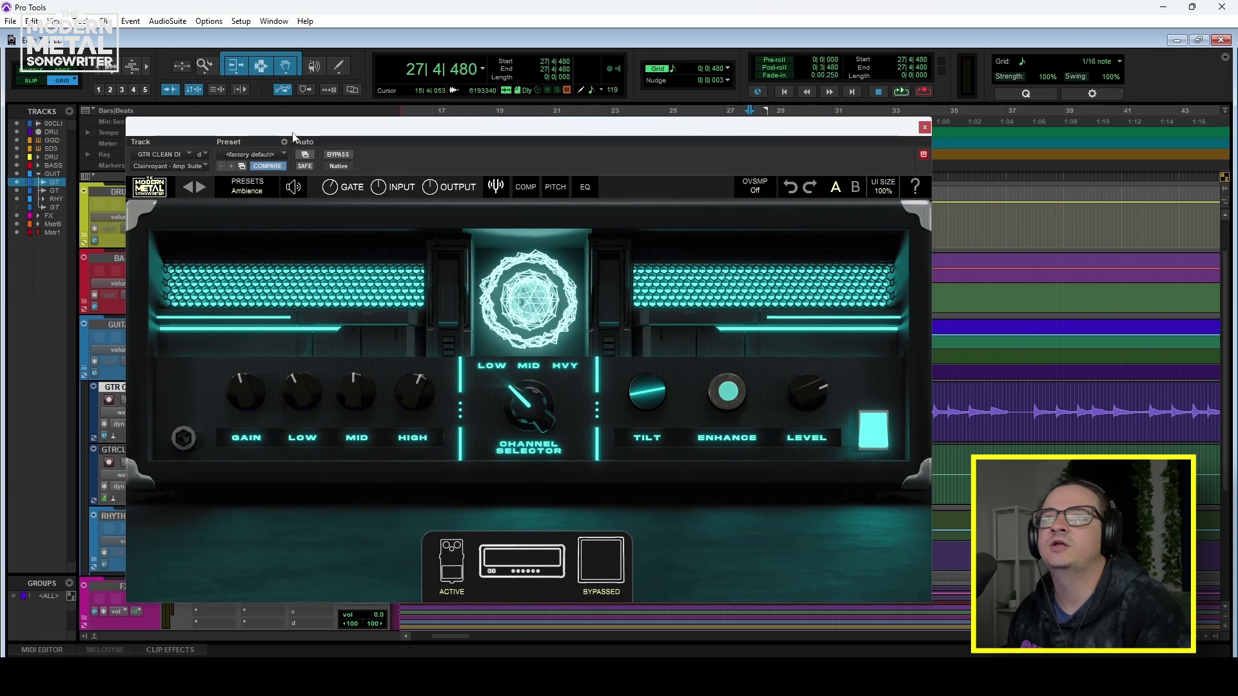
drag(293, 127, 498, 121)
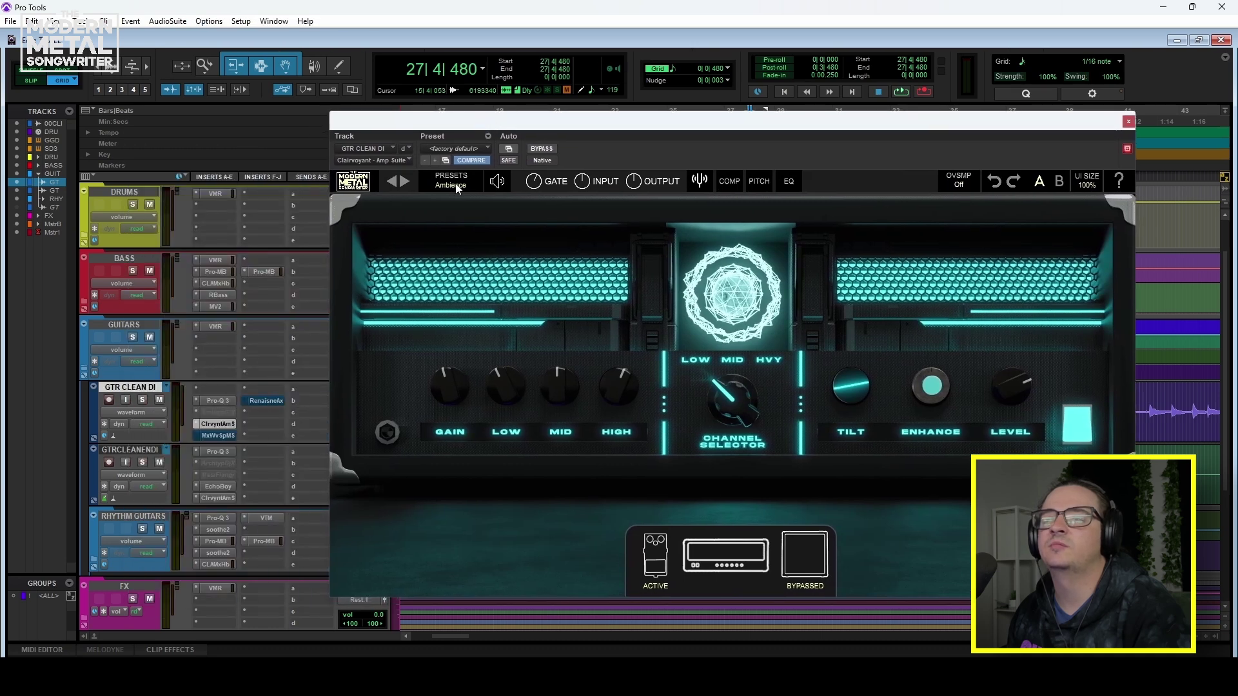
click(658, 576)
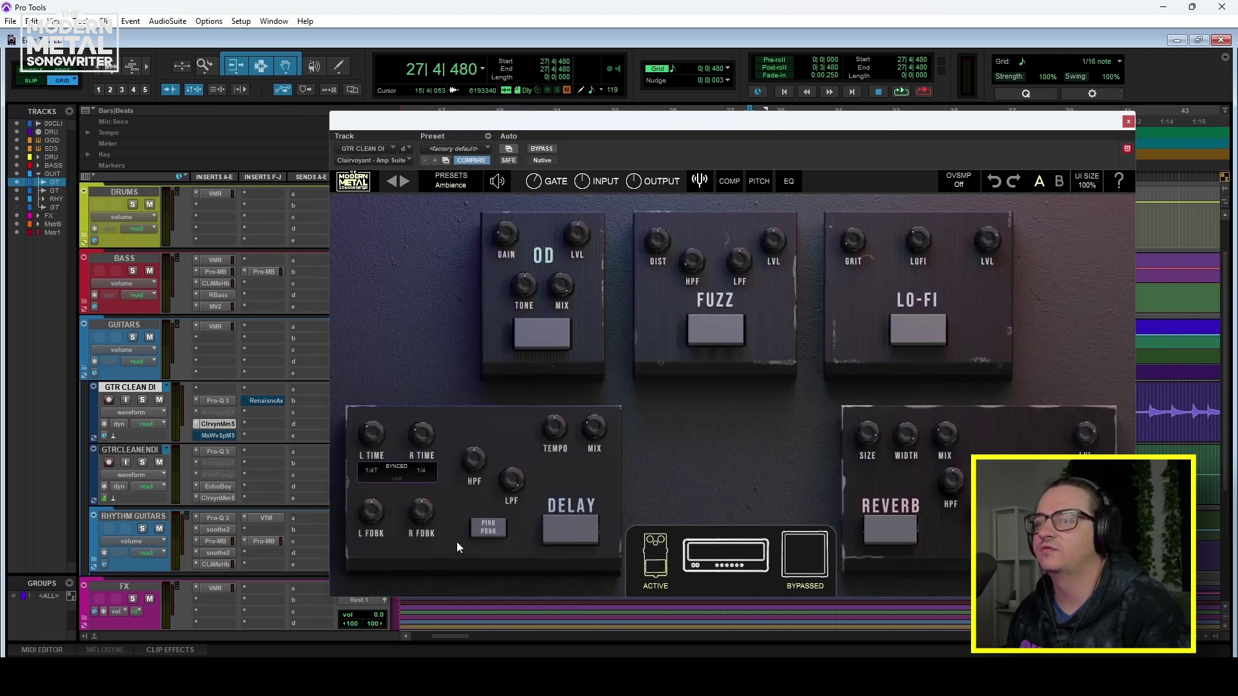
click(719, 559)
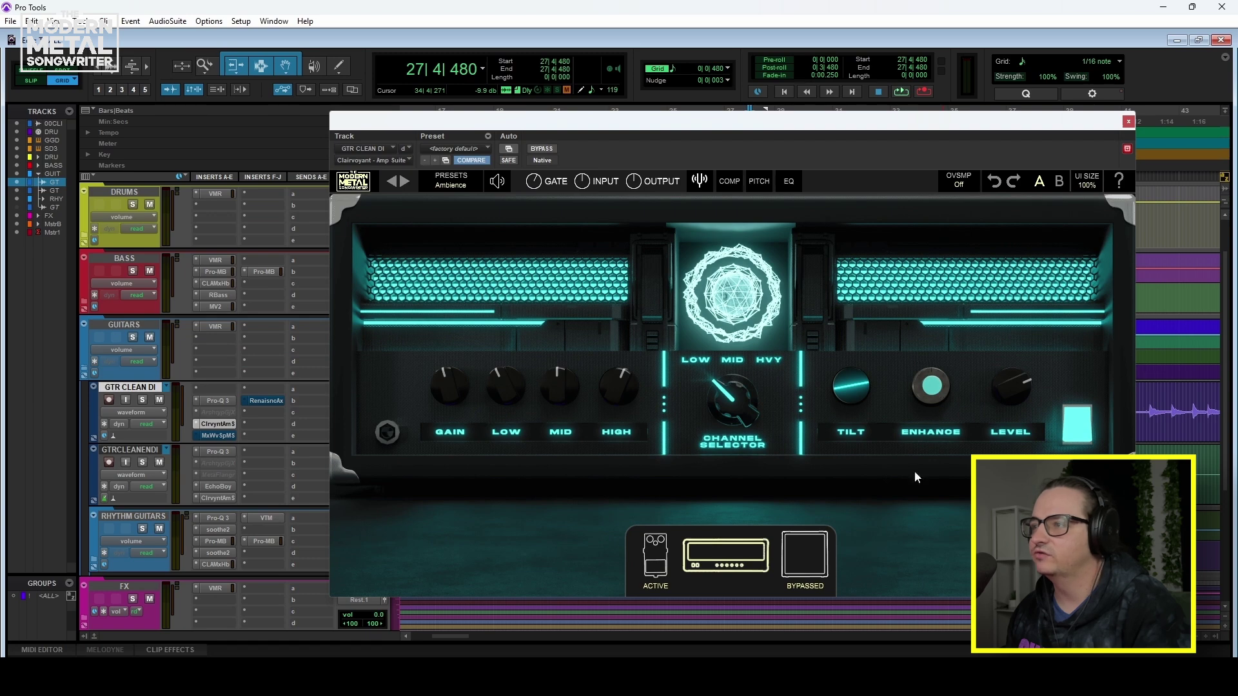
click(806, 568)
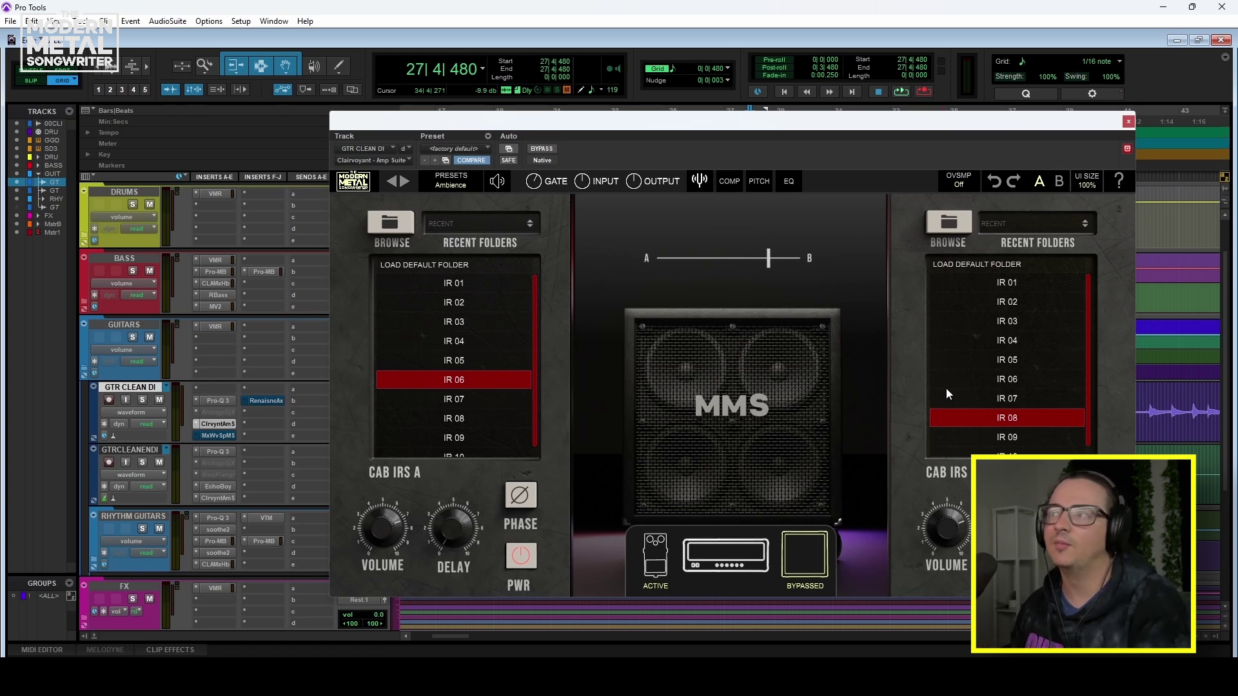
click(1128, 121)
Step: Play the soloed guitar from 28|5|000 with the Clairvoyant insert on and bypassed for comparison, leaving it enabled
click(767, 438)
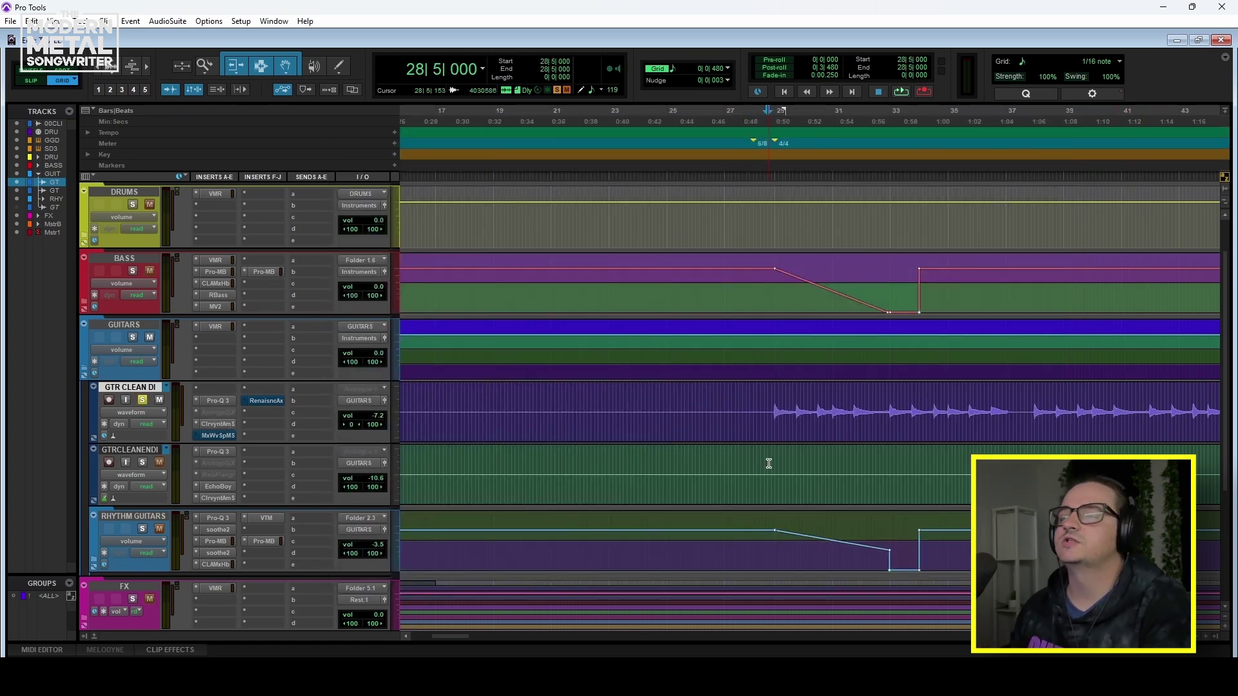
key(space)
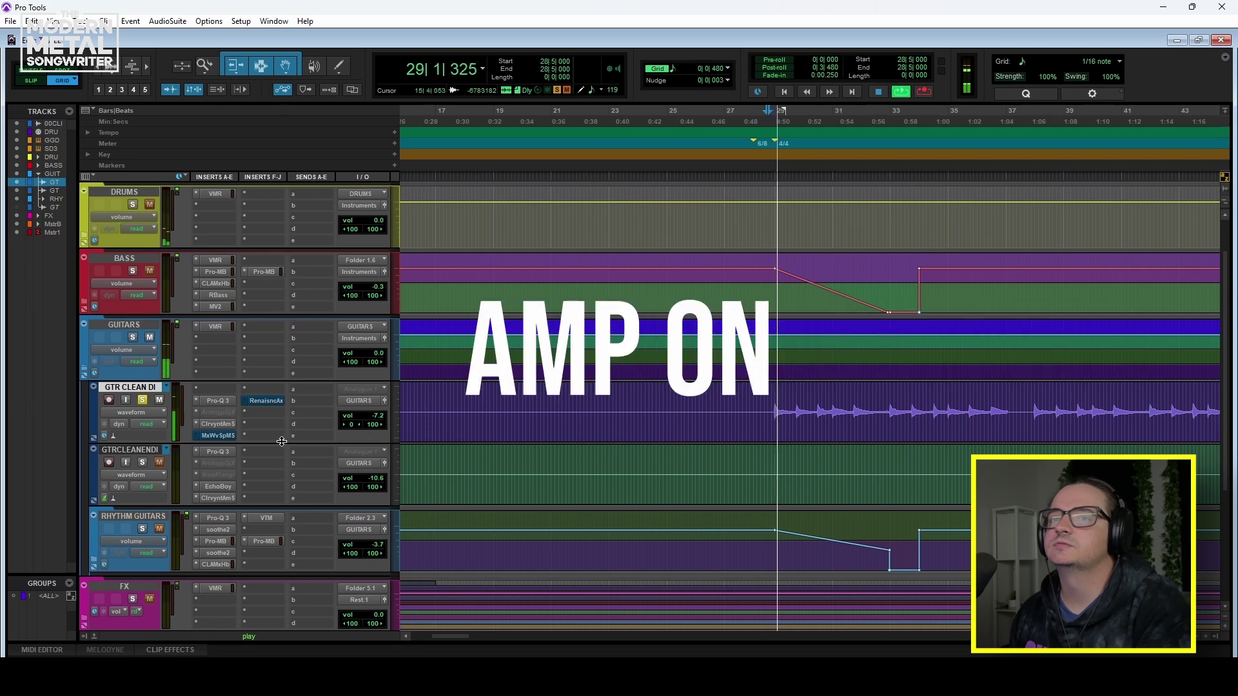
ctrl+click(230, 426)
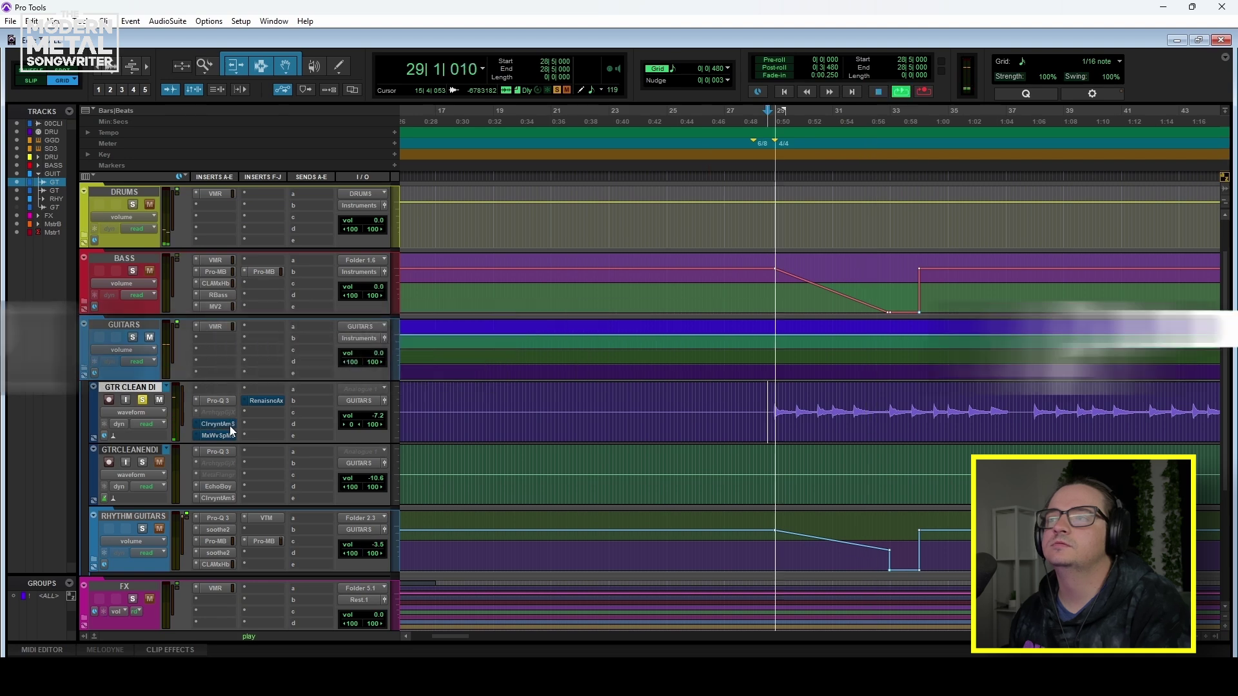
key(space)
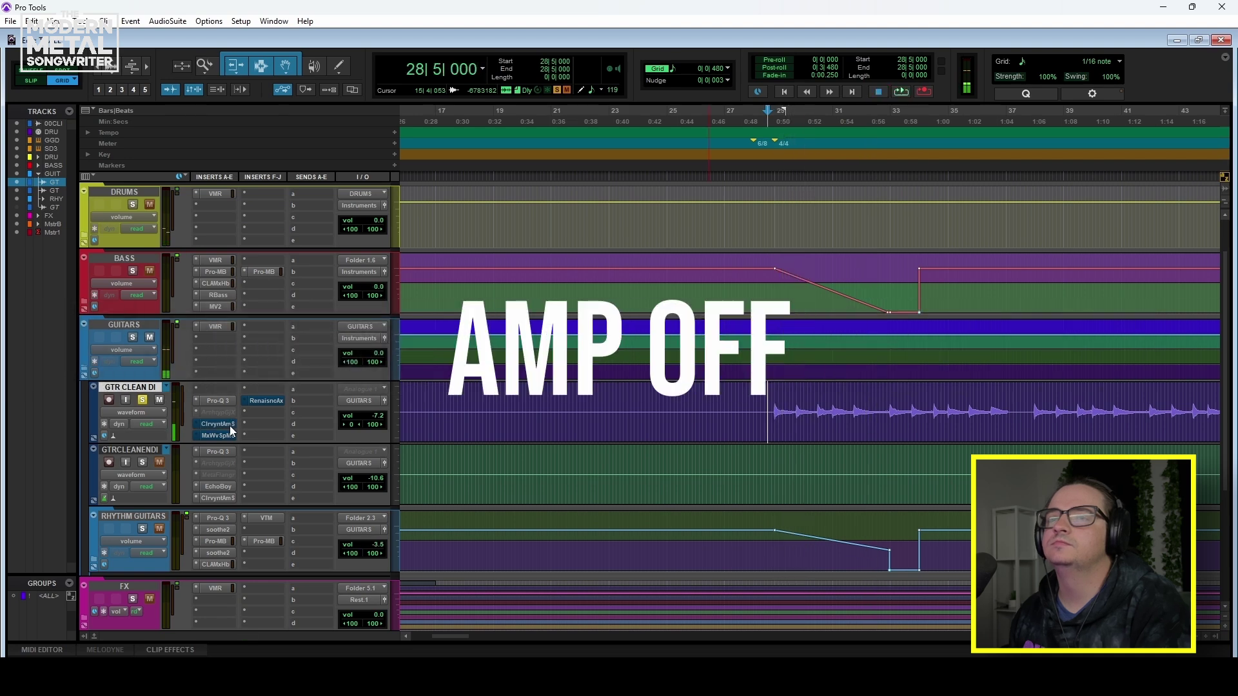
ctrl+click(228, 425)
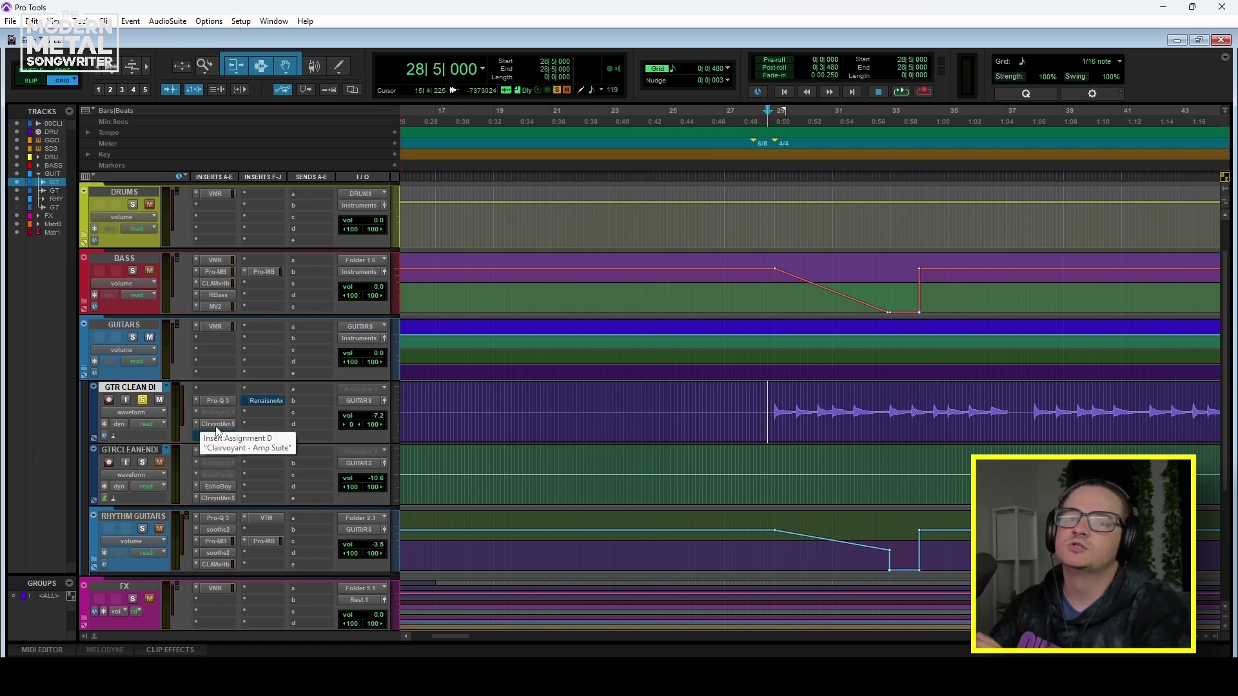
Step: Inspect the pedalboard section of the Clairvoyant Amp Suite on GTR CLEAN DI and close the plug-in
click(218, 425)
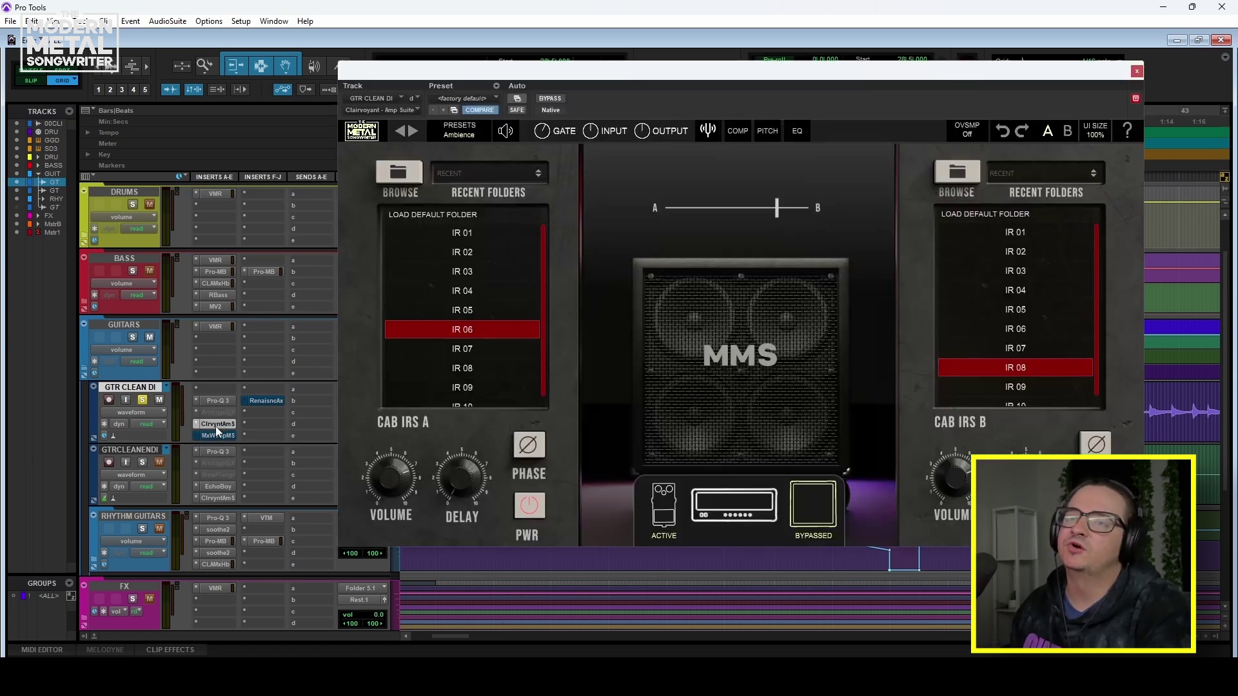
click(656, 502)
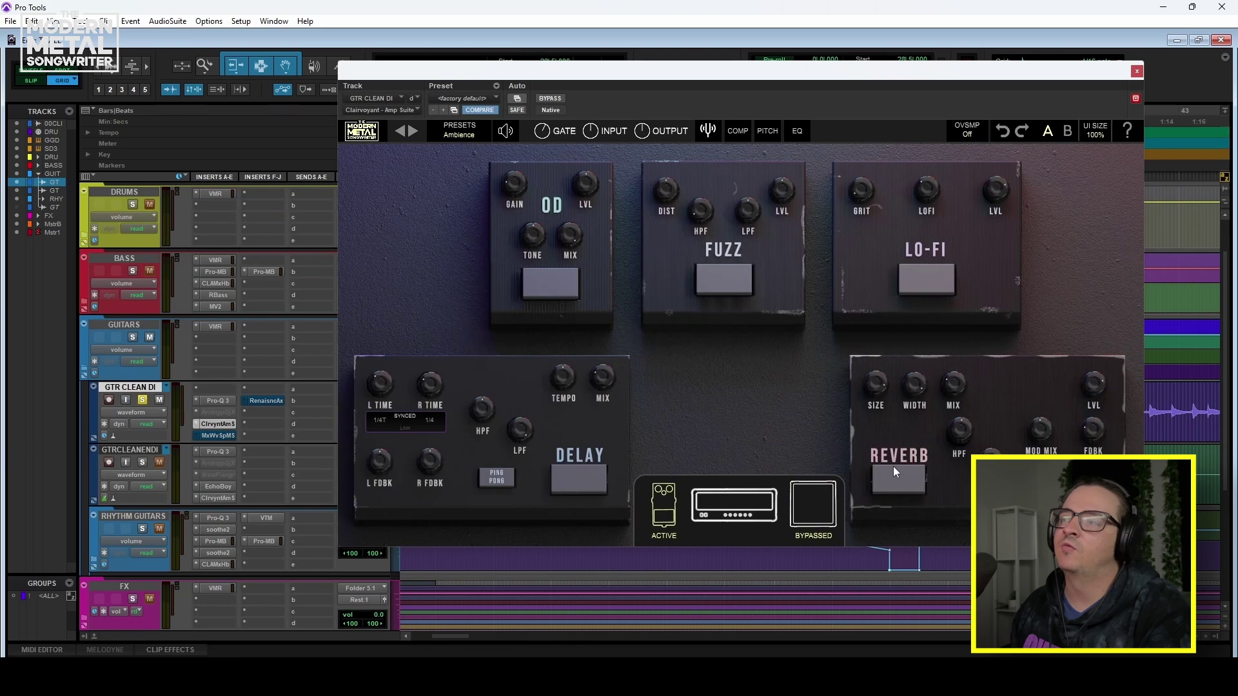
click(1137, 71)
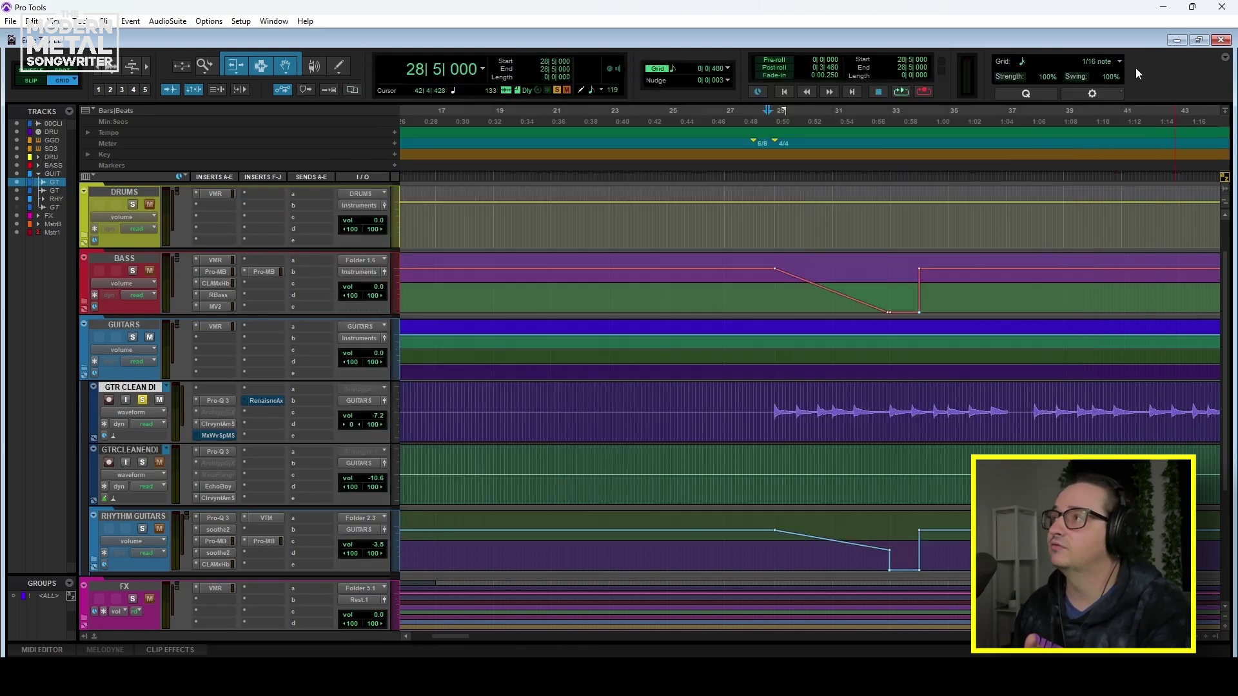
Step: Review the MixWave Spiritbox plug-in's Sparkle Clean setup on GTR CLEAN DI and take the plug-in out of bypass
click(220, 435)
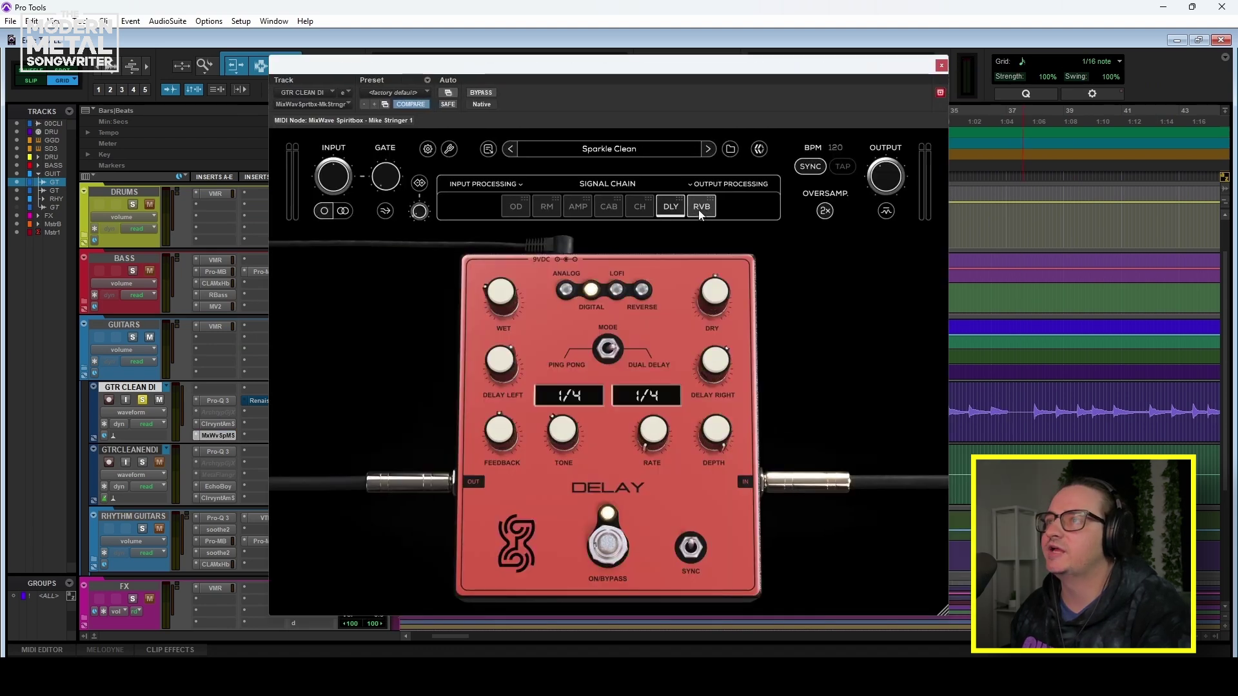
drag(816, 79, 942, 26)
click(1137, 19)
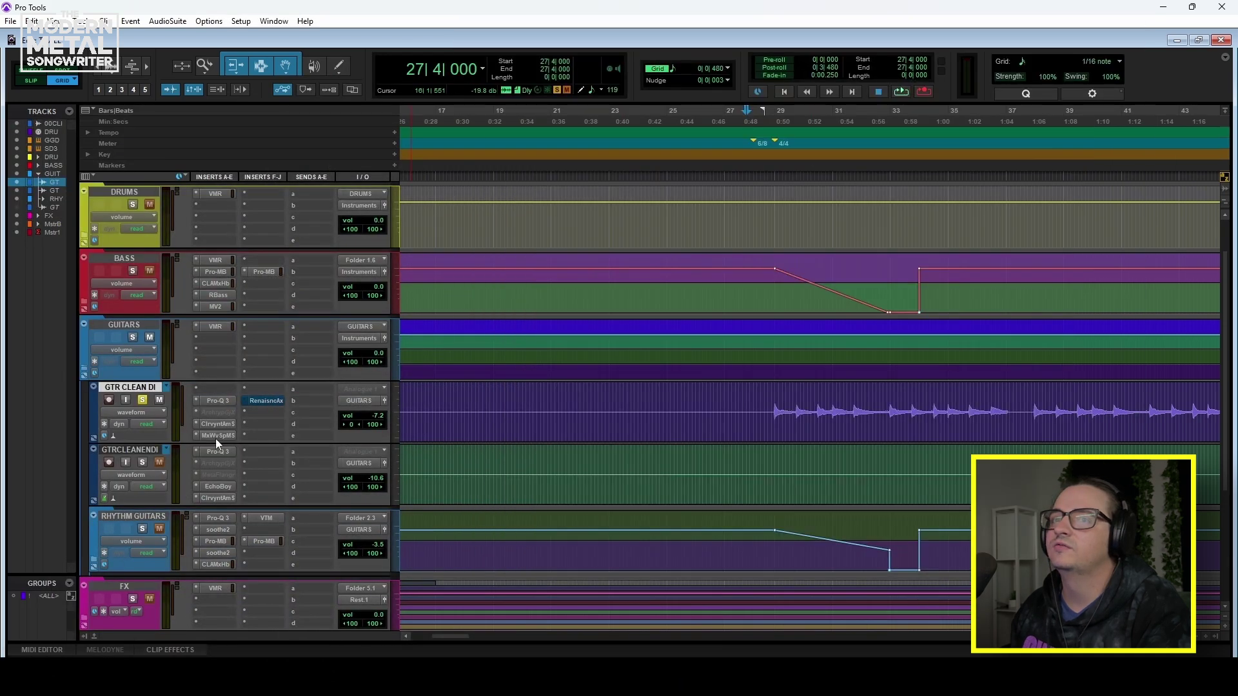
Step: Play GTR CLEAN DI from 28|6|000 with the MixWave Spiritbox insert bypassed and active to compare the sound
click(771, 399)
key(space)
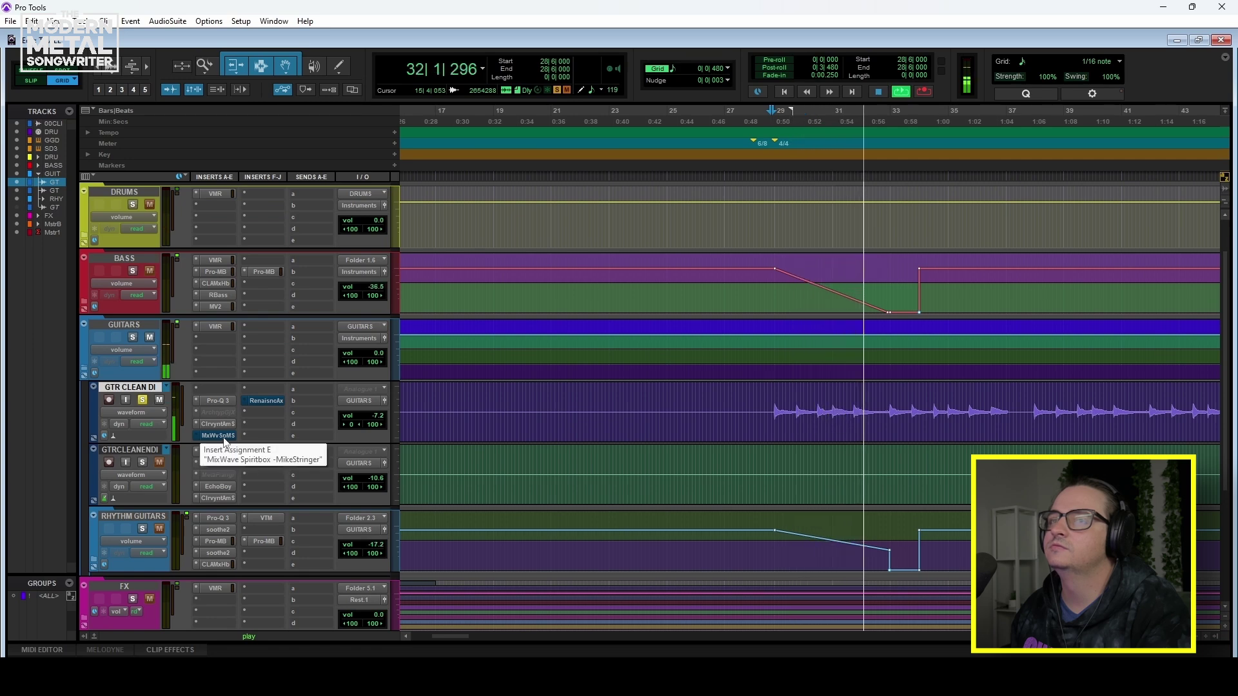
key(space)
key(space)
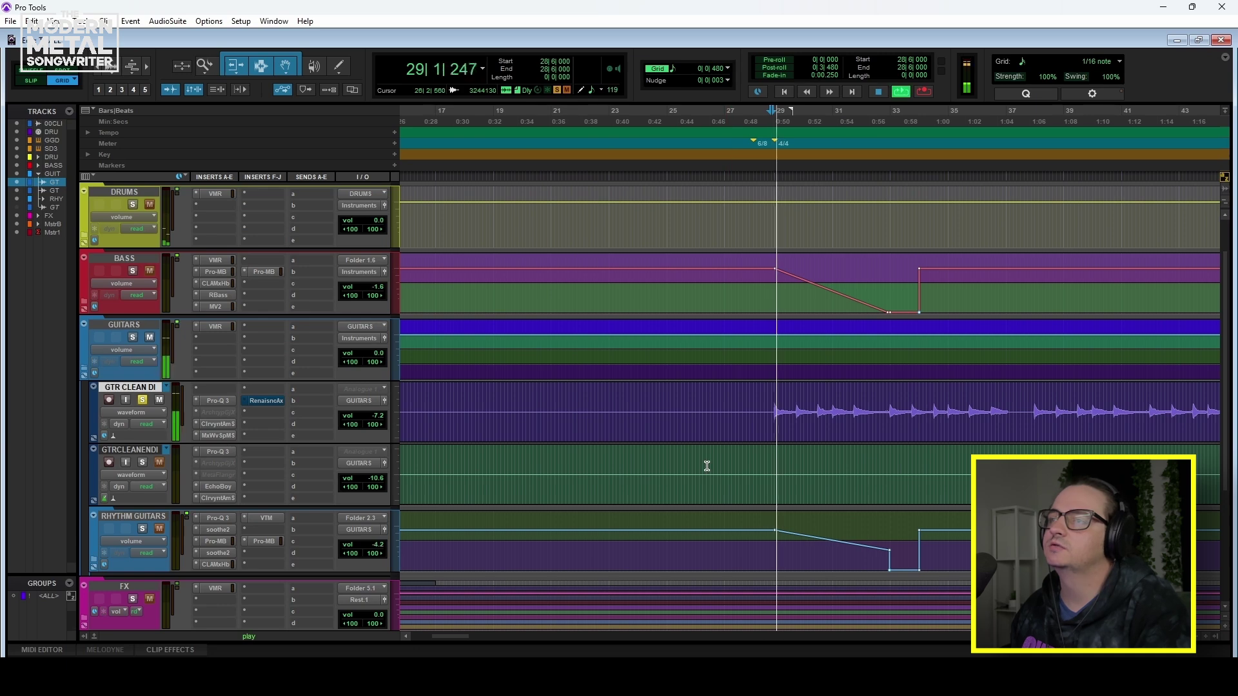
Step: Examine the delay and shimmer reverb pedals in the MixWave Spiritbox plug-in and close its window
click(217, 435)
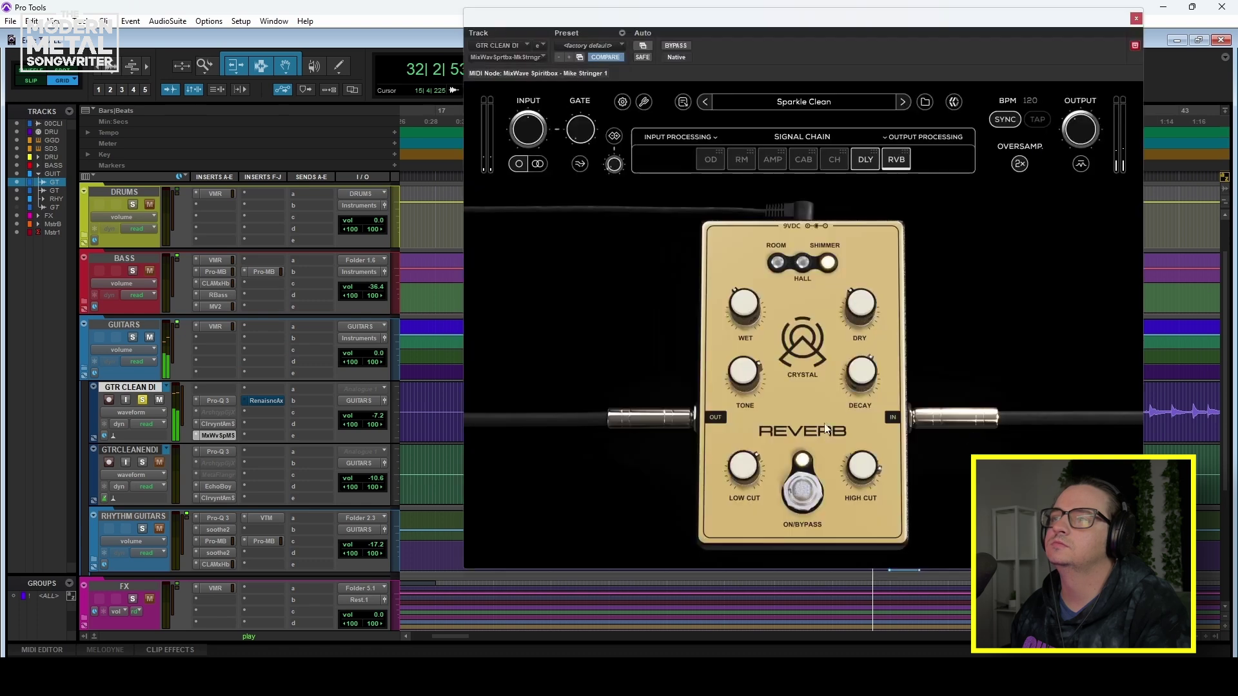
drag(881, 76, 760, 99)
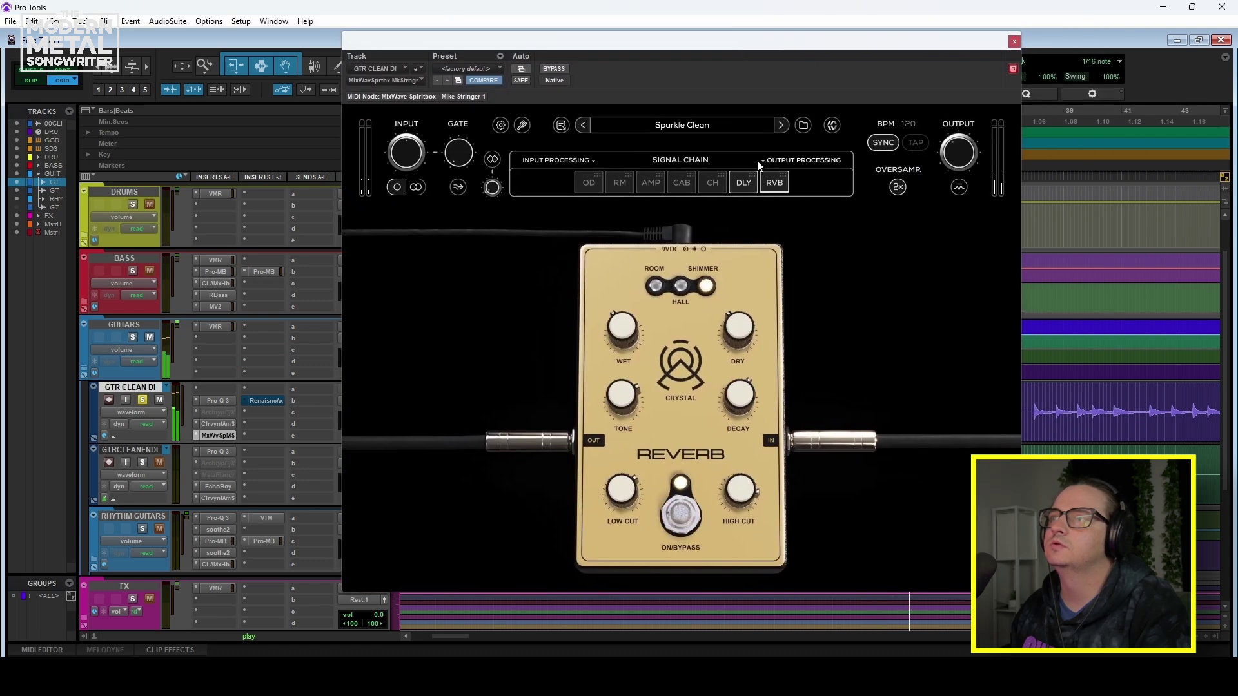
click(745, 185)
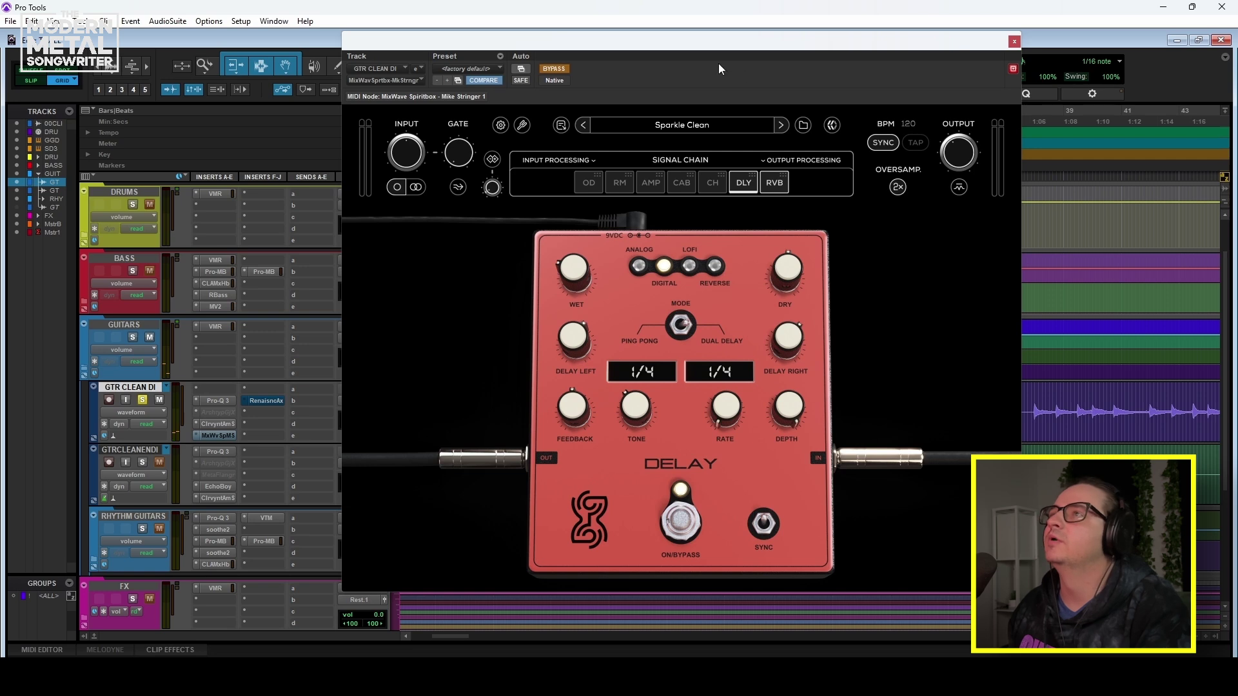
drag(700, 45, 701, 69)
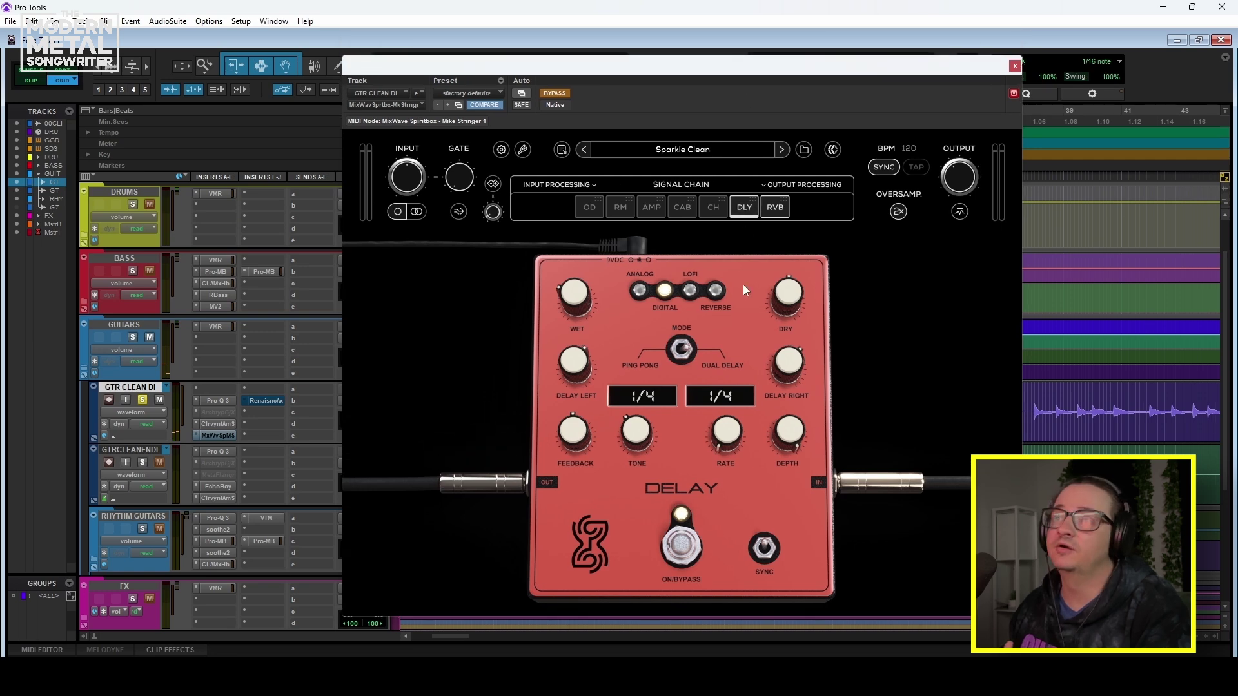
click(776, 211)
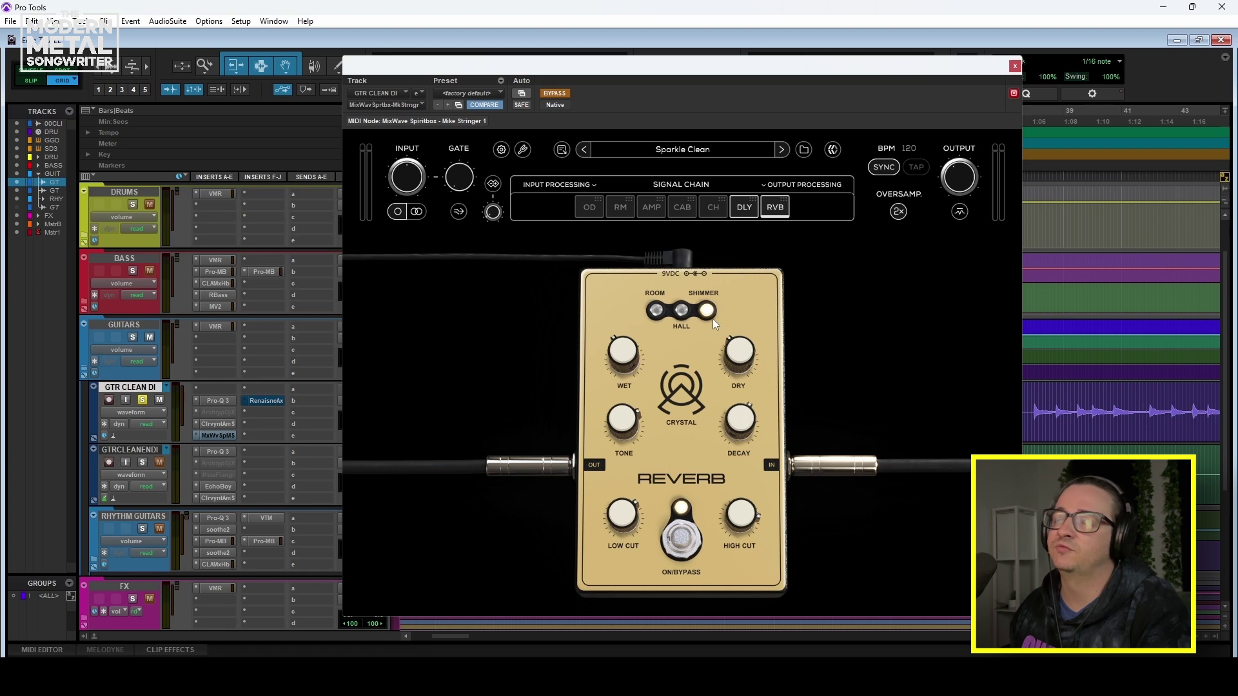
drag(663, 69, 630, 63)
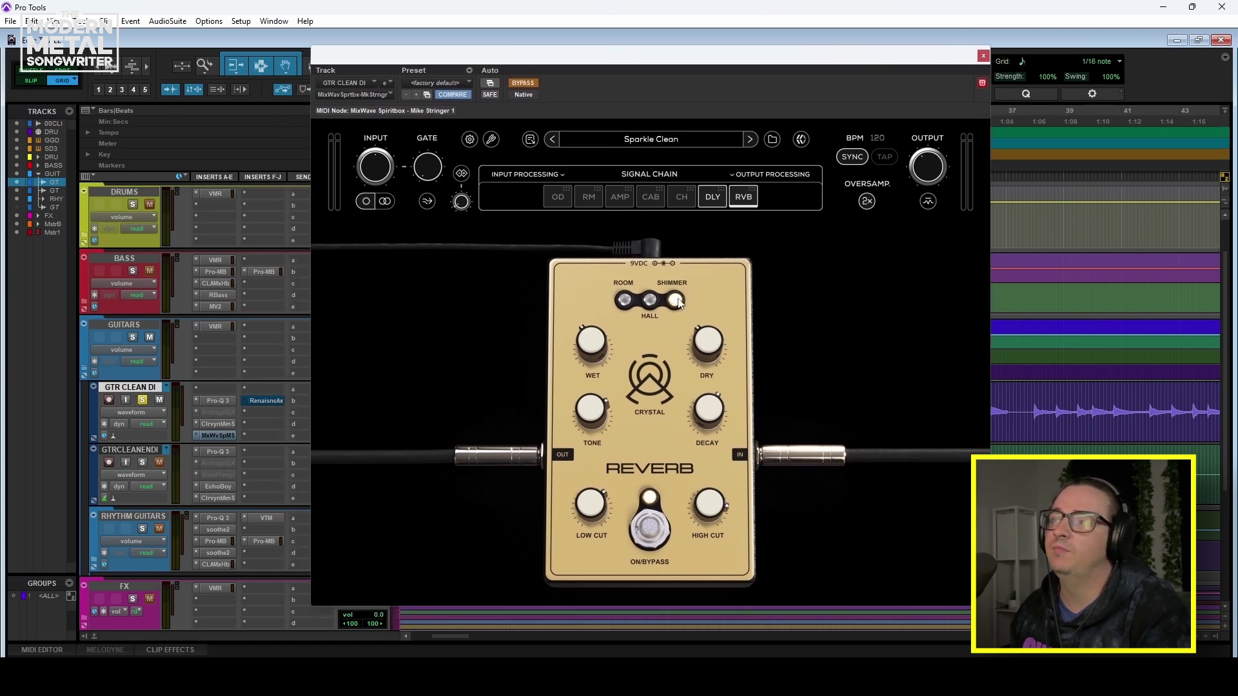
click(984, 56)
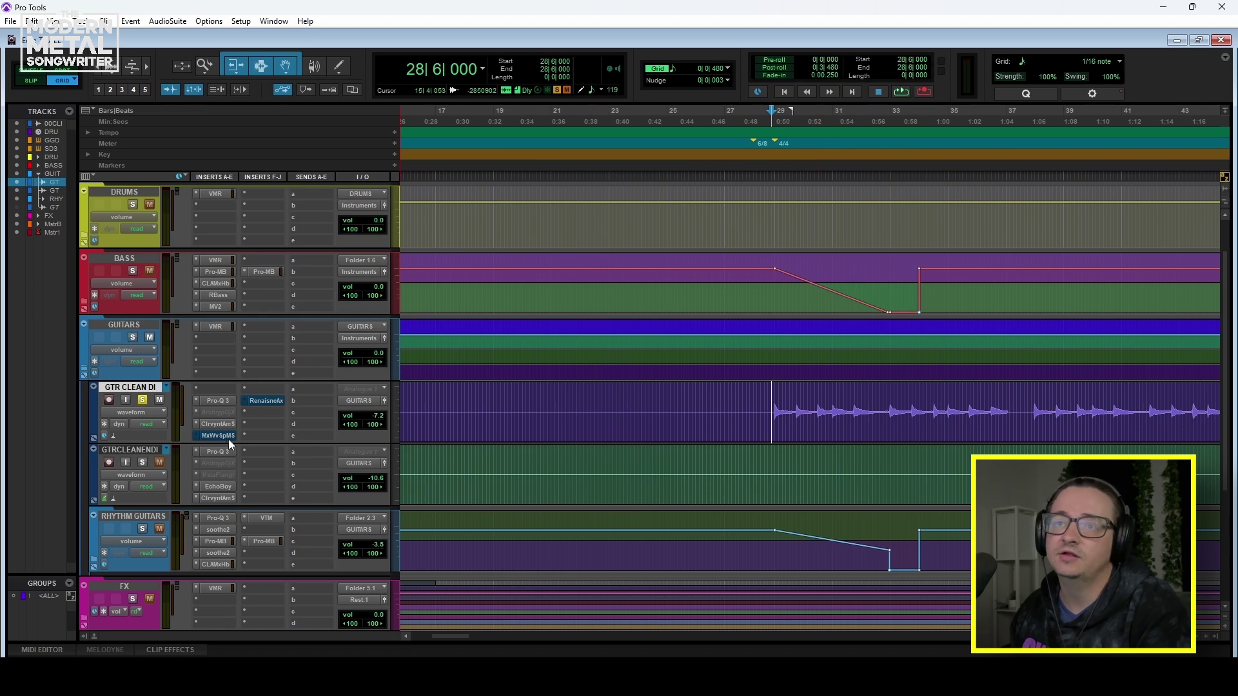
Step: Enable the Renaissance Axx compressor on GTR CLEAN DI and play the track to check its attenuation
click(261, 401)
drag(537, 63, 430, 66)
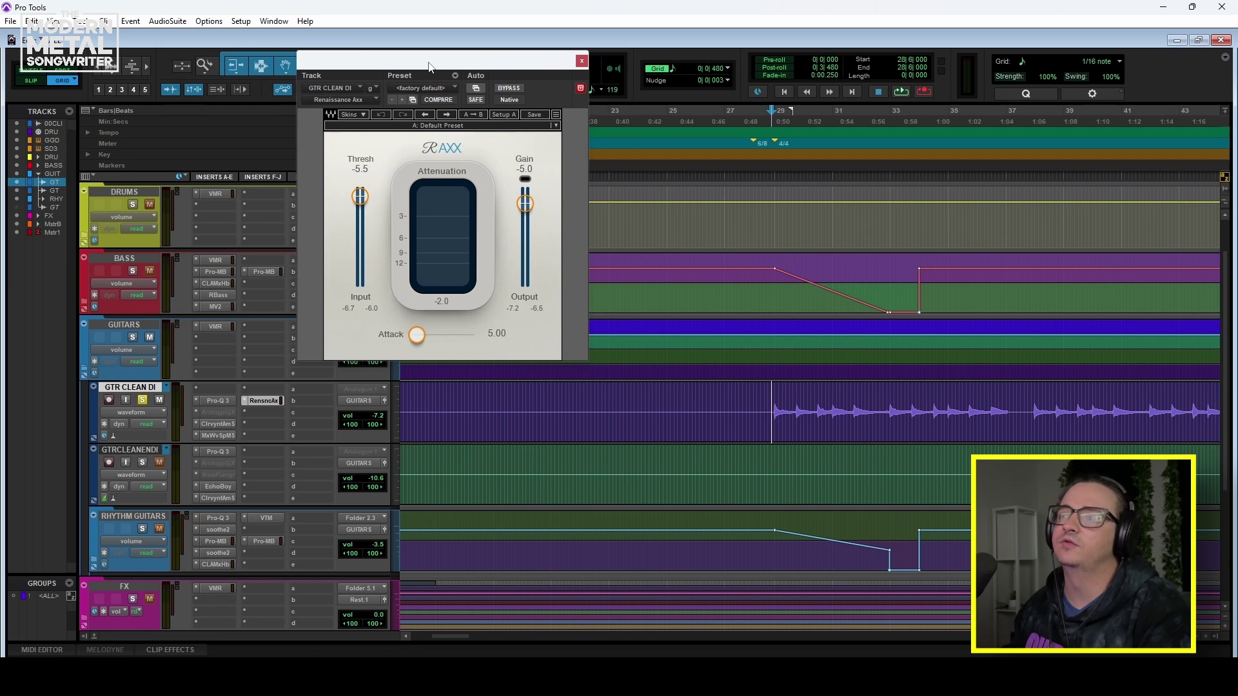
key(space)
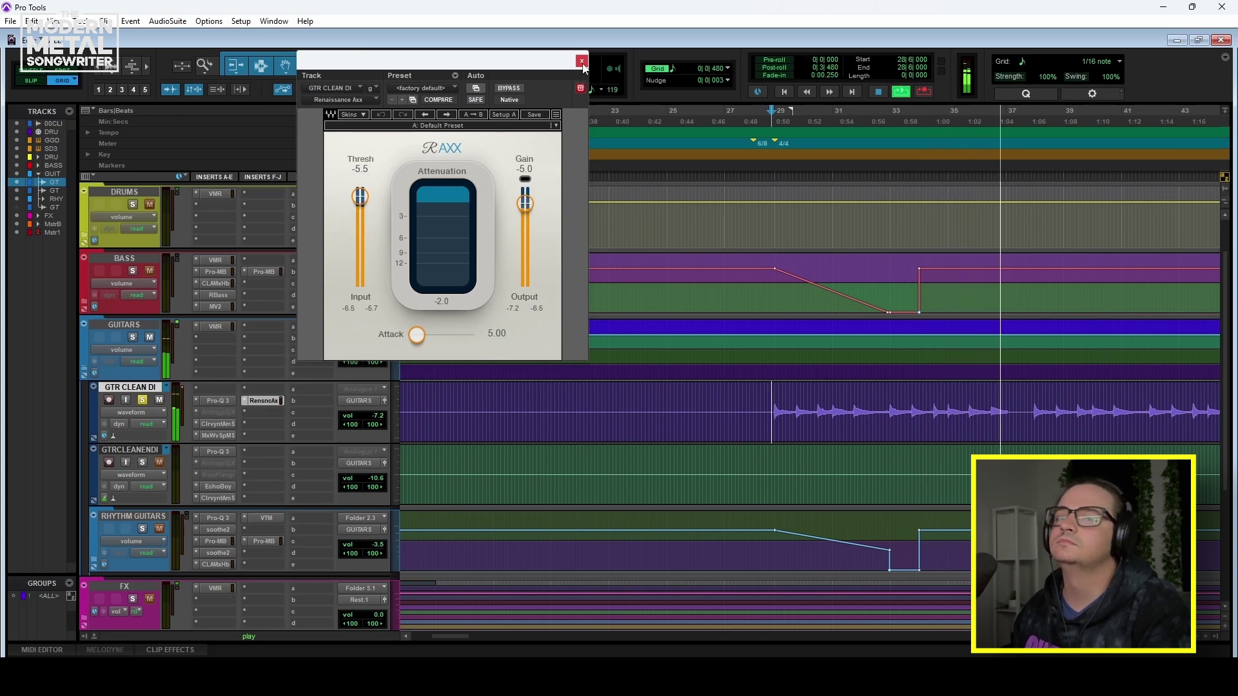
key(space)
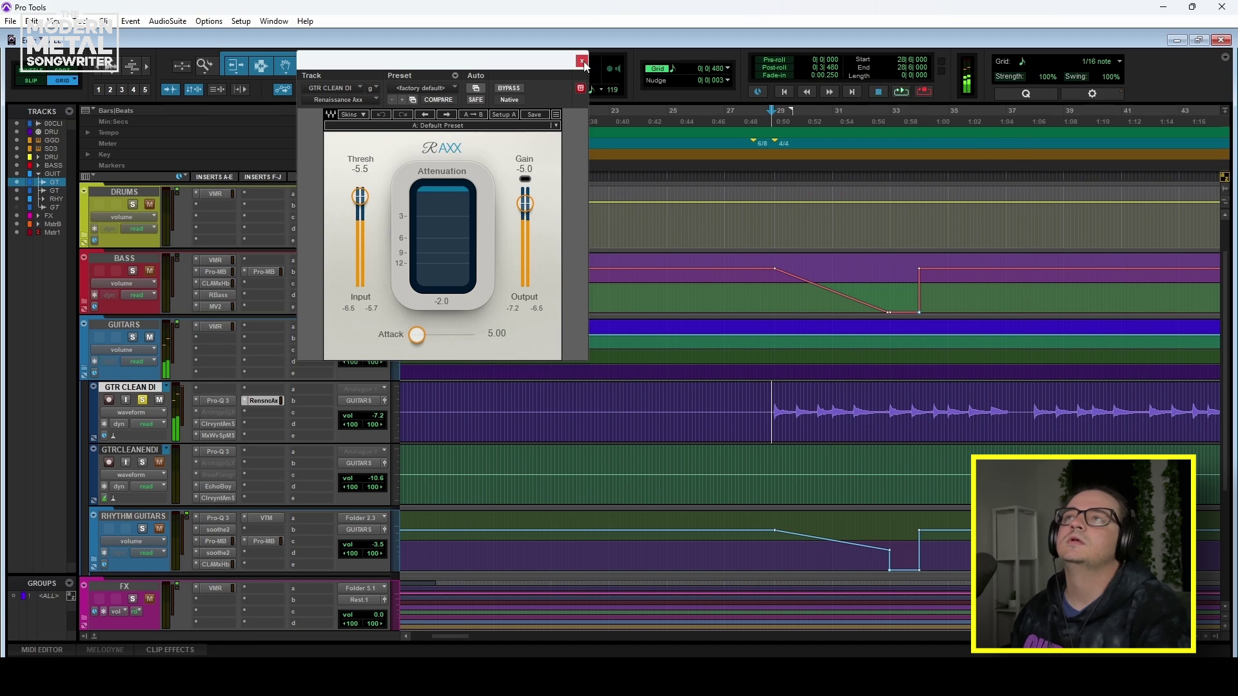
key(ctrl+alt+w)
Step: Toggle the MixWave Spiritbox insert's bypass on GTR CLEAN DI and inspect the Virtual Mix Rack on the GUITARS track
click(219, 436)
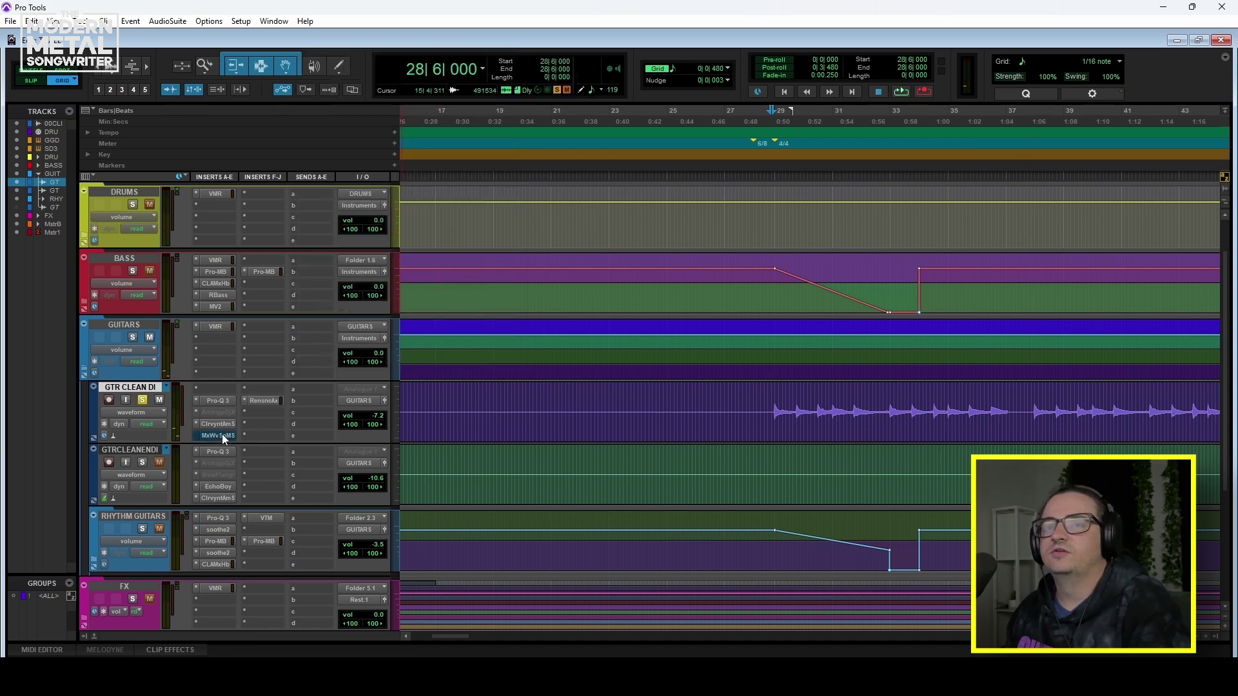
click(215, 327)
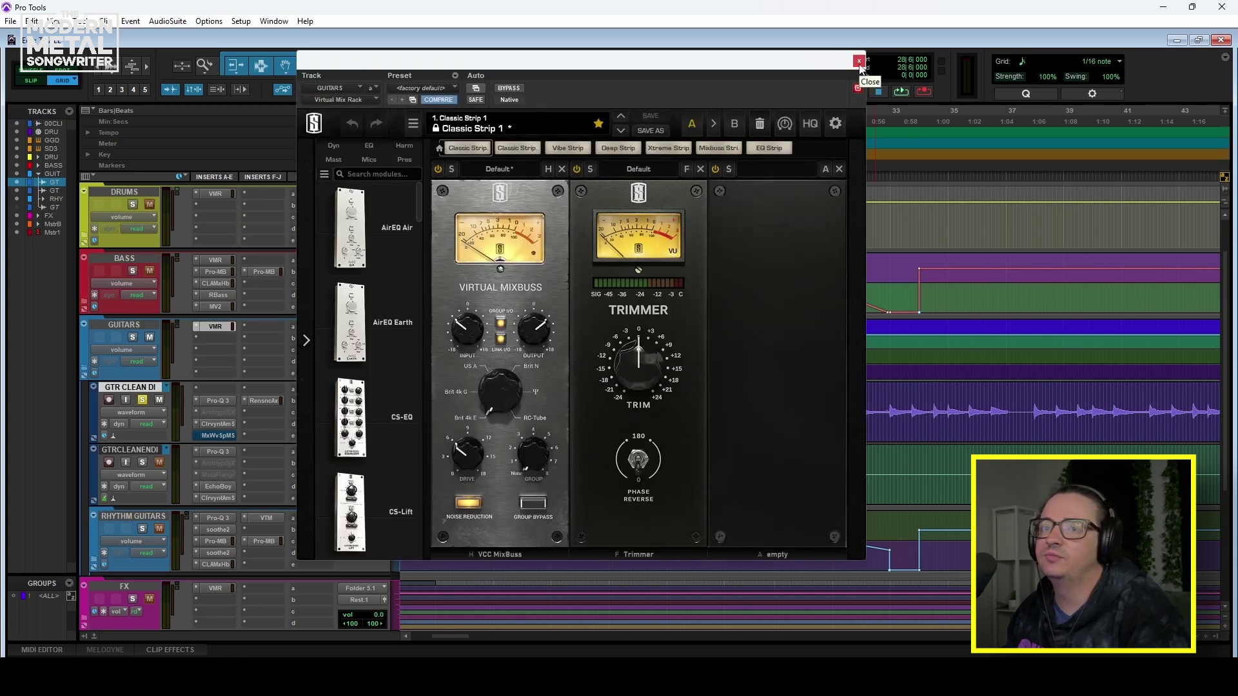
click(858, 62)
Step: Unsolo GTR CLEAN DI, select the clean guitar passage on GTRCLEANENDI from 70|1|000, and solo that track
click(142, 400)
scroll(886, 482, right, 2)
scroll(887, 483, down, 1)
drag(842, 463, 958, 470)
click(141, 463)
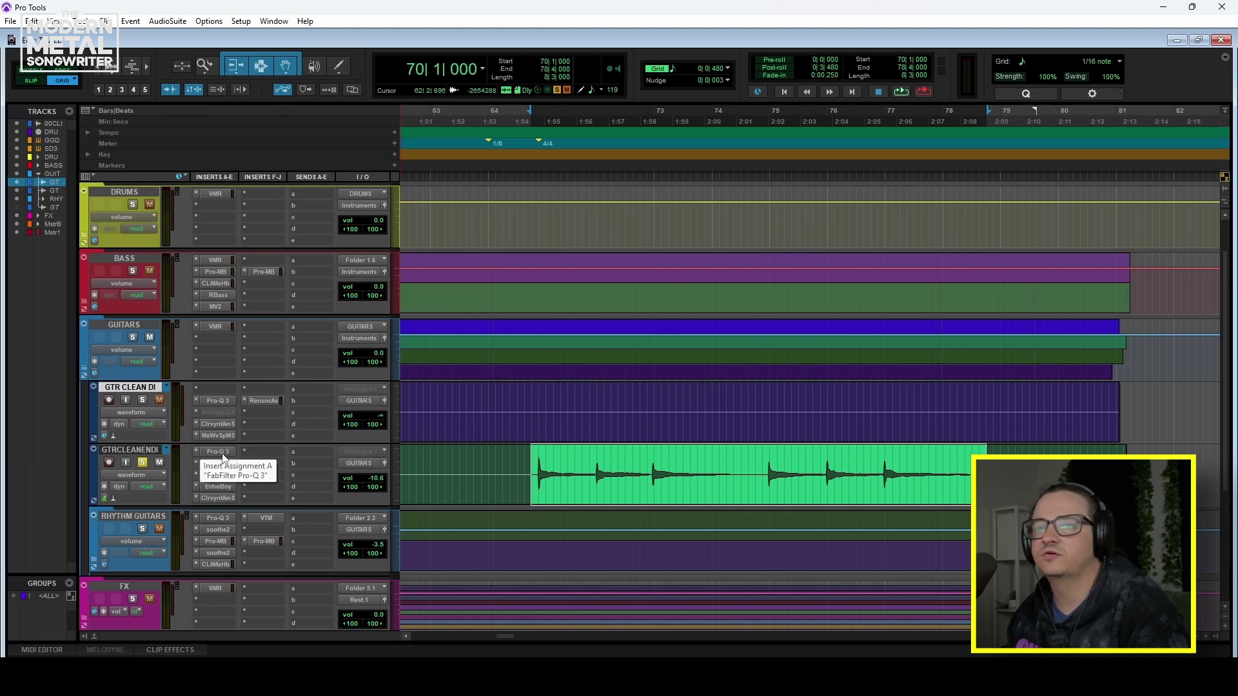
Step: Examine the Pro-Q 3 curve and its low-mid cut on GTRCLEANENDI, and close the plug-in window
click(217, 452)
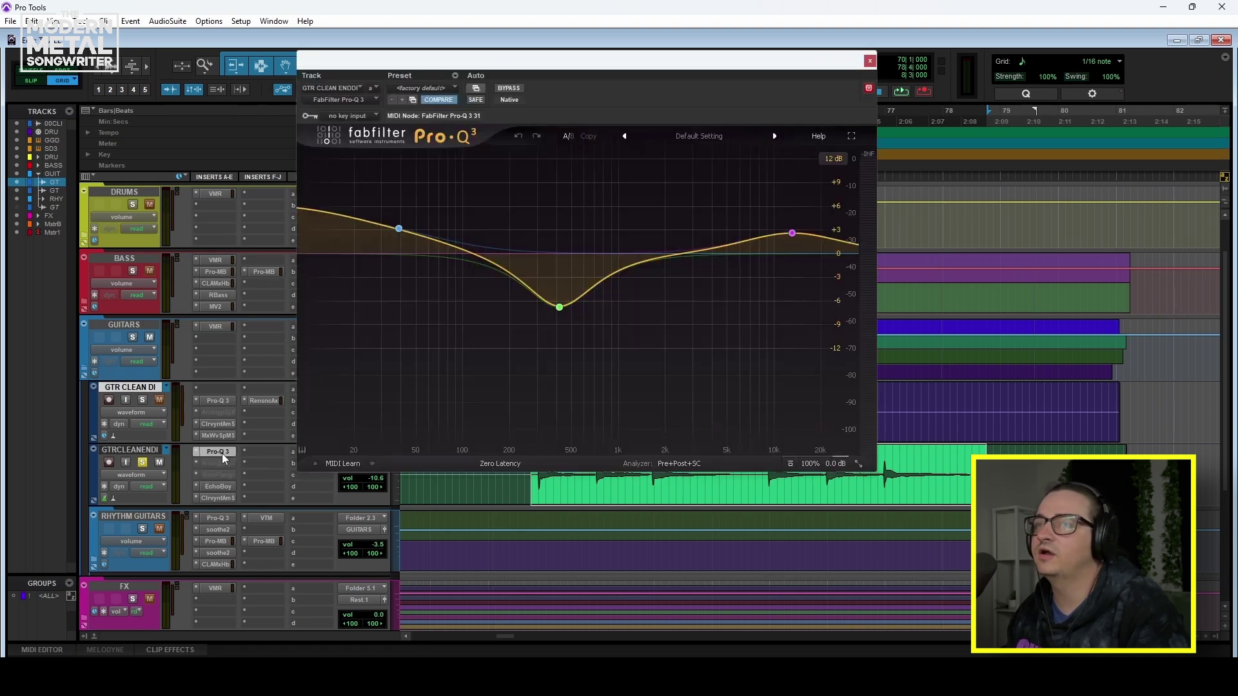
mouse_move(562, 310)
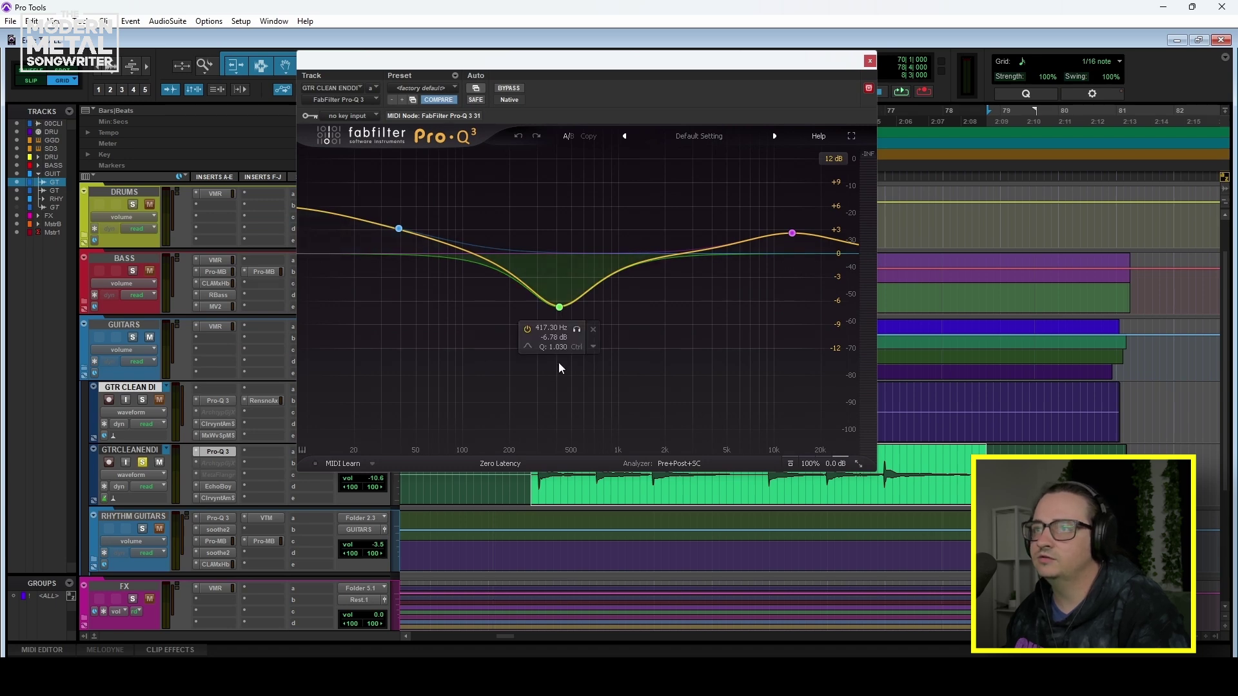
click(871, 62)
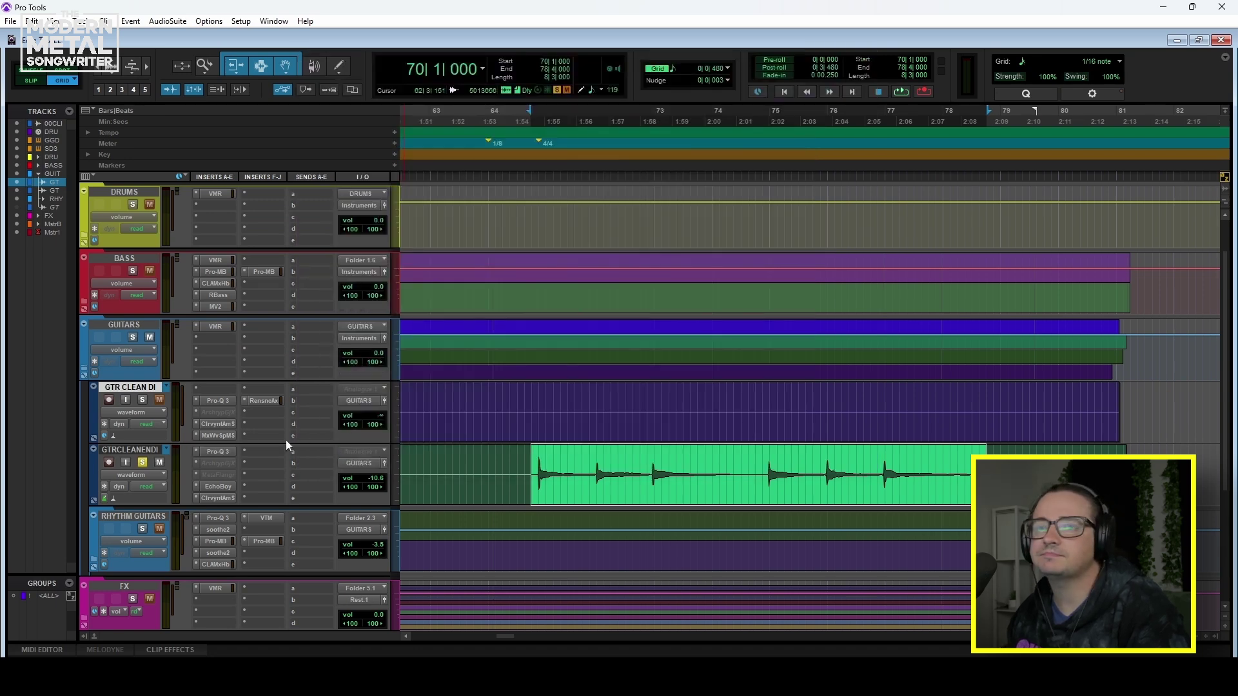
Step: Inspect EchoBoy on GTRCLEANENDI, locate its Distorto preset in the 12 Sound Design category, and close its window
click(220, 486)
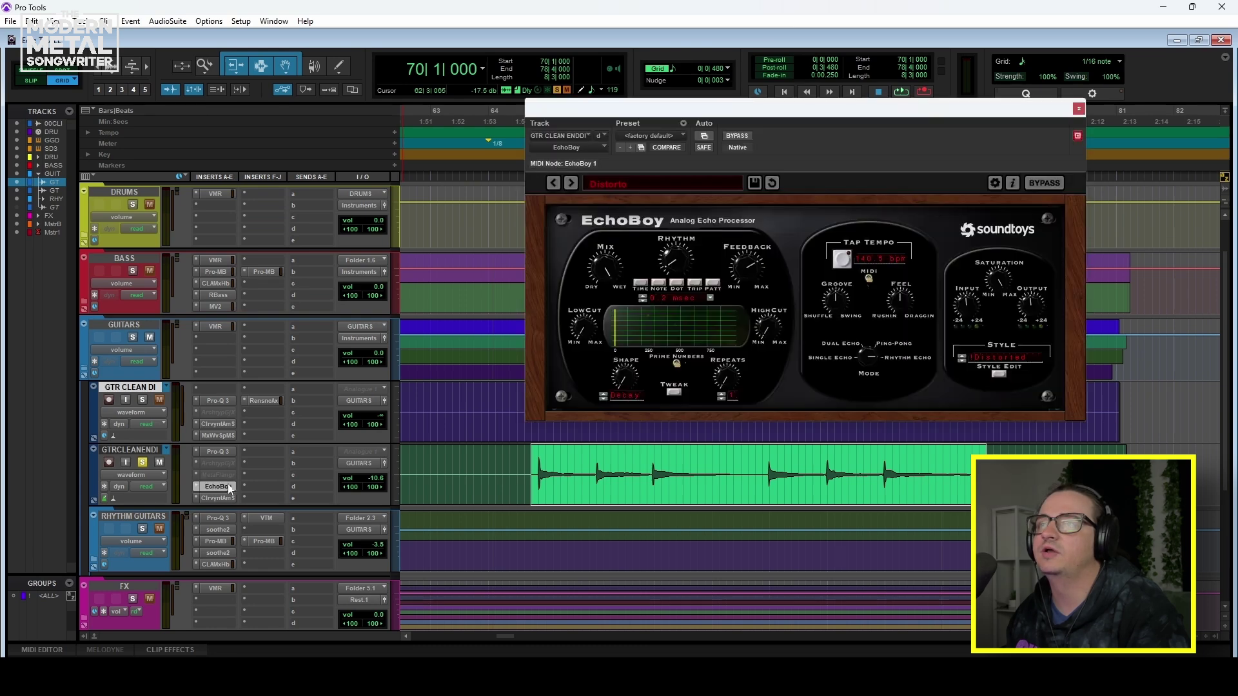
drag(646, 115, 549, 108)
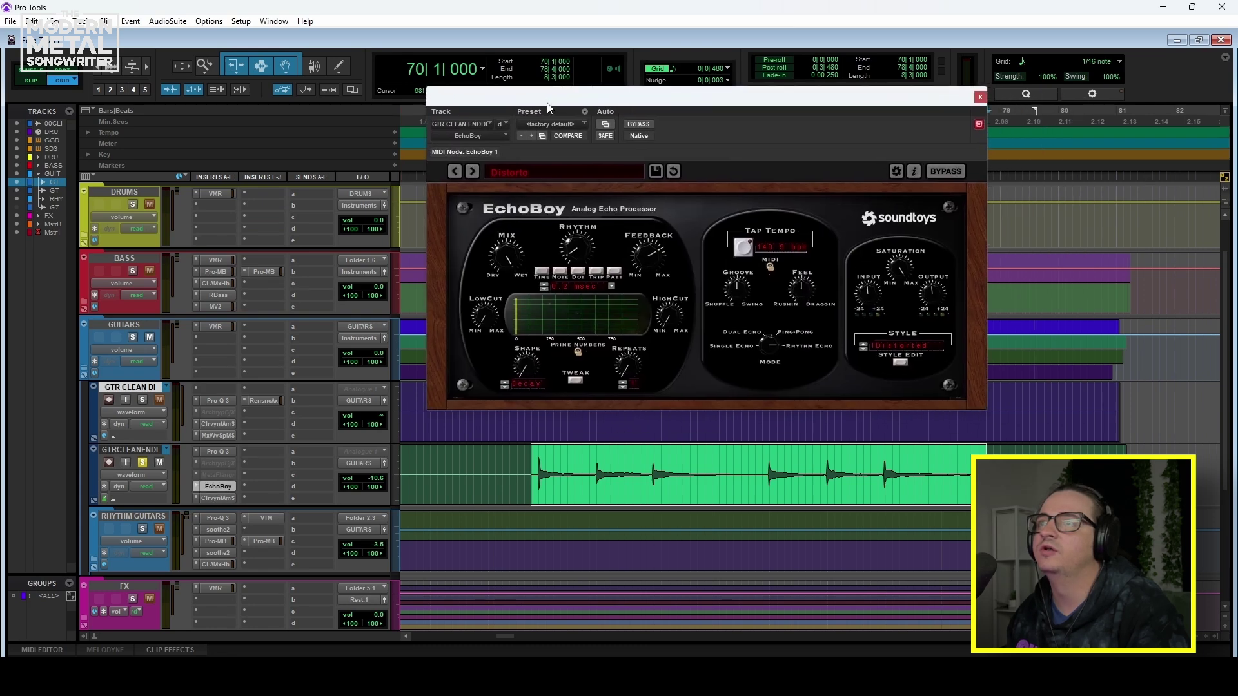
click(552, 173)
mouse_move(578, 301)
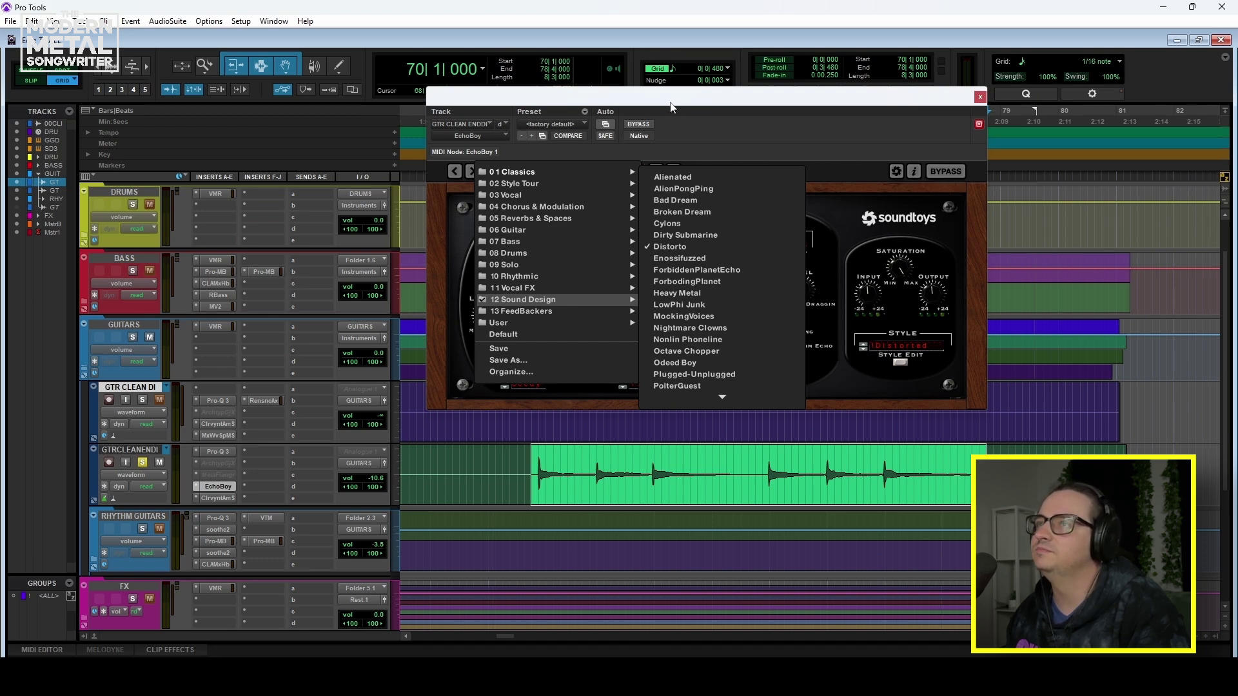
click(979, 97)
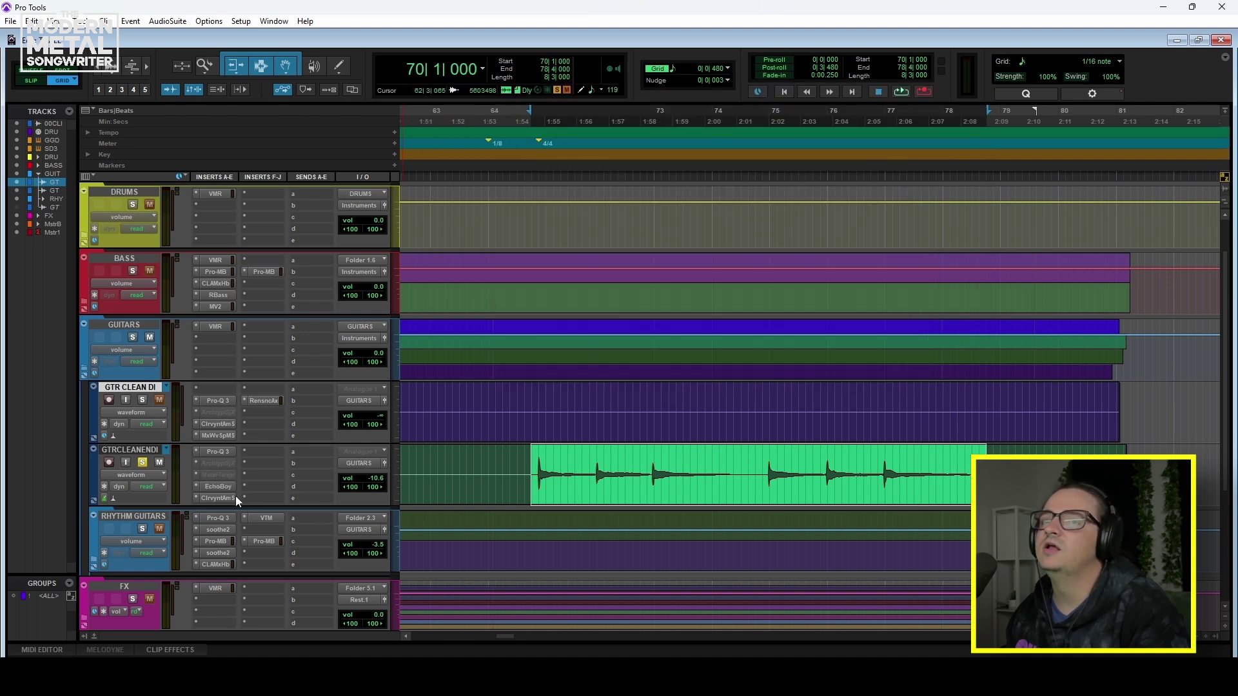
Step: Play GTRCLEANENDI from 70|1|000 with Clairvoyant bypassed to audition EchoBoy, then re-enable Clairvoyant
click(545, 124)
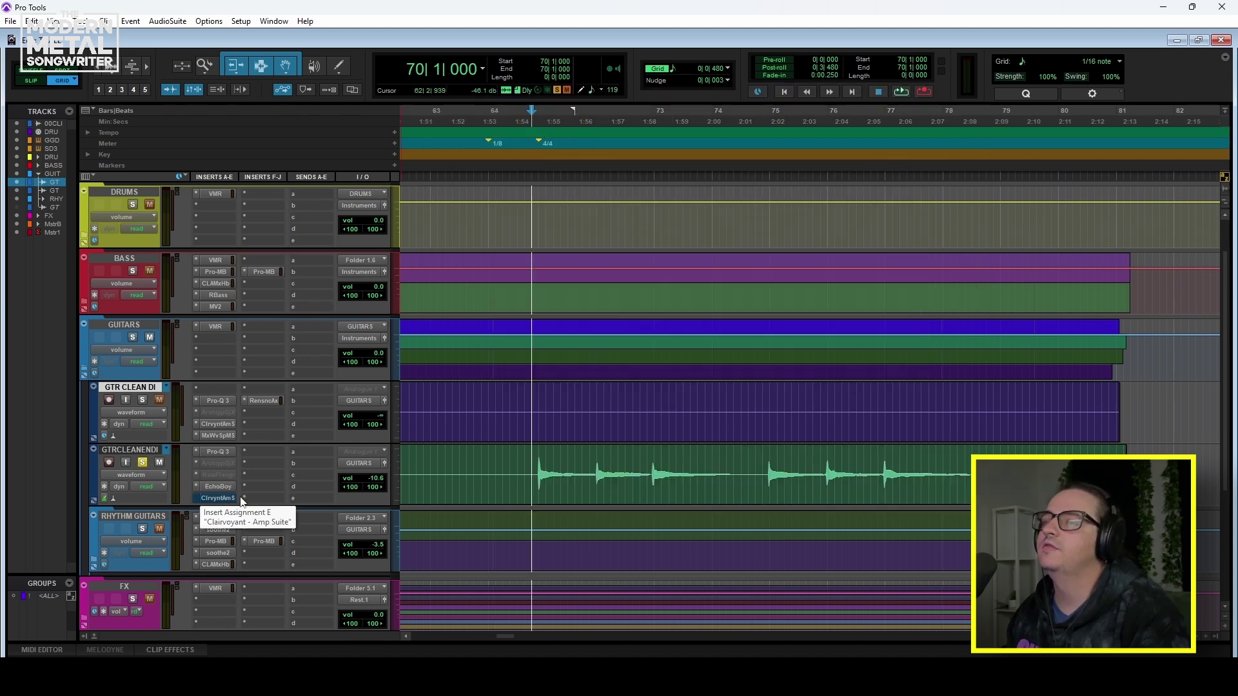
key(space)
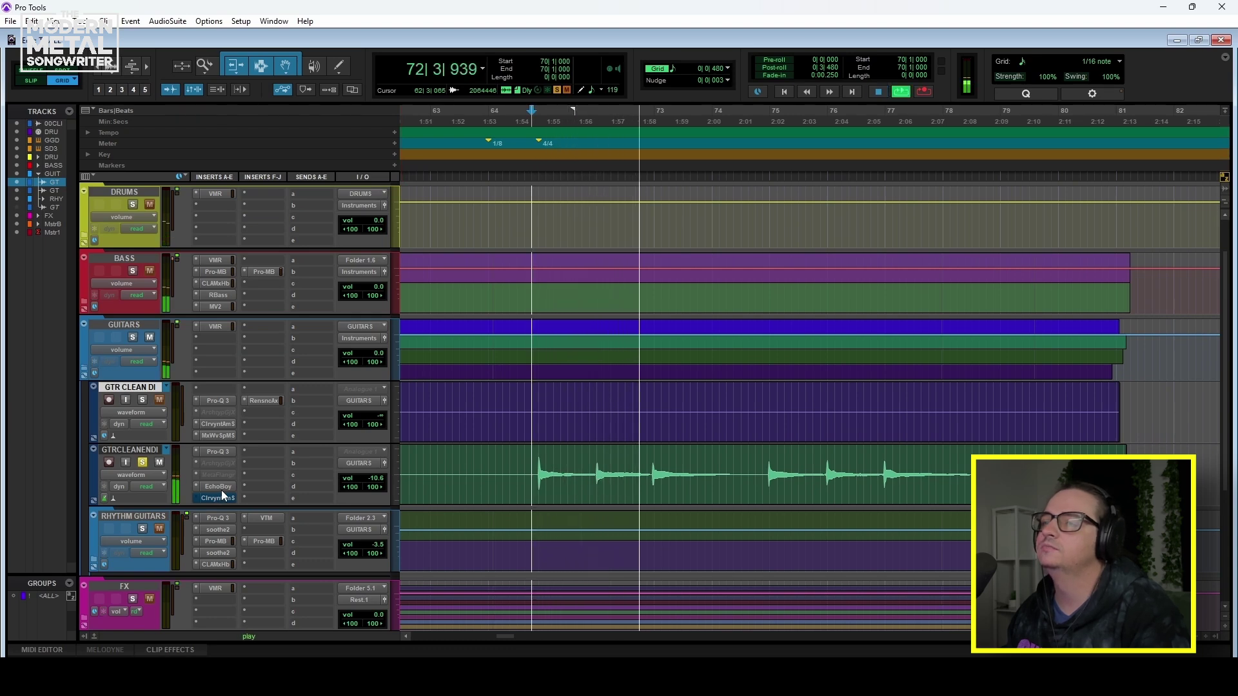
key(space)
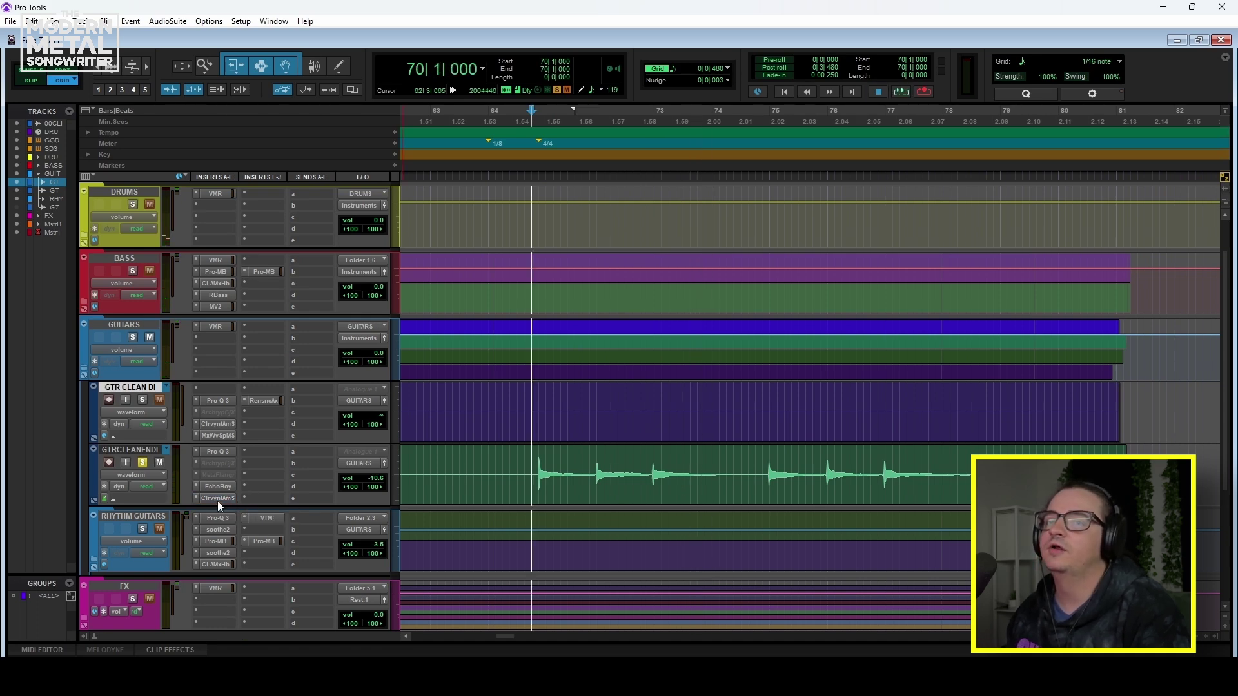
Step: Examine the amp, cabinet impulse responses and pedals of the Clairvoyant Amp Suite on GTRCLEANENDI, and close its window
click(218, 499)
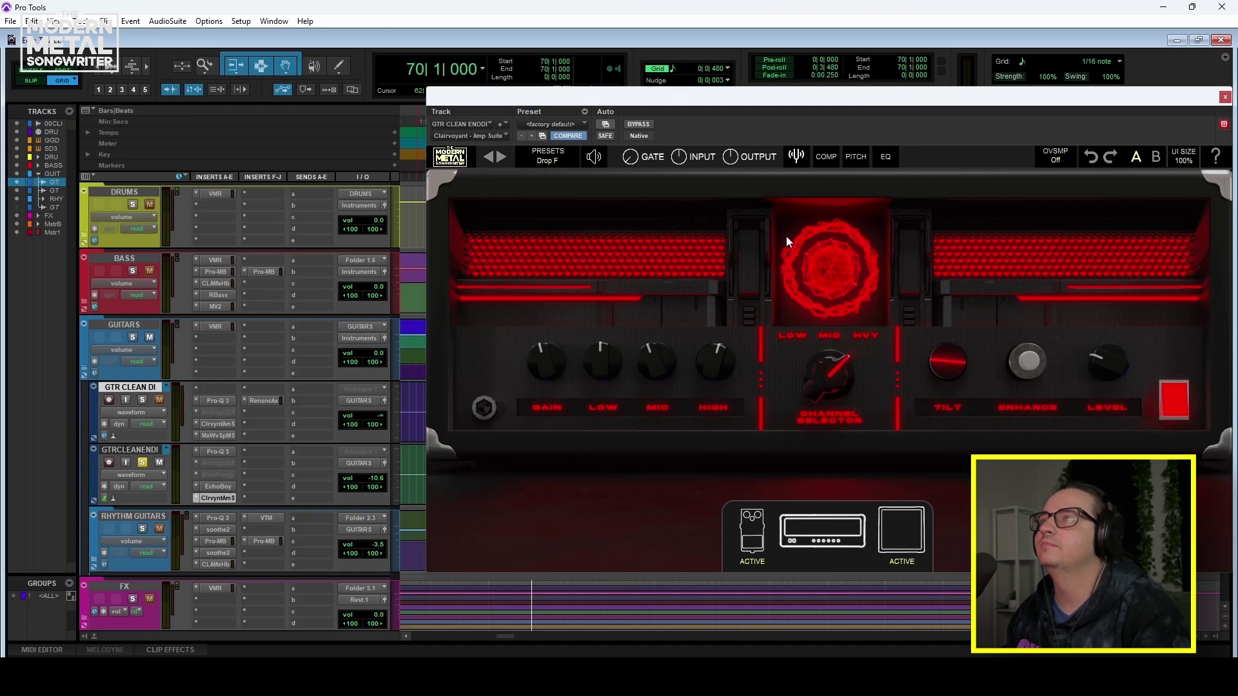
drag(650, 114, 519, 133)
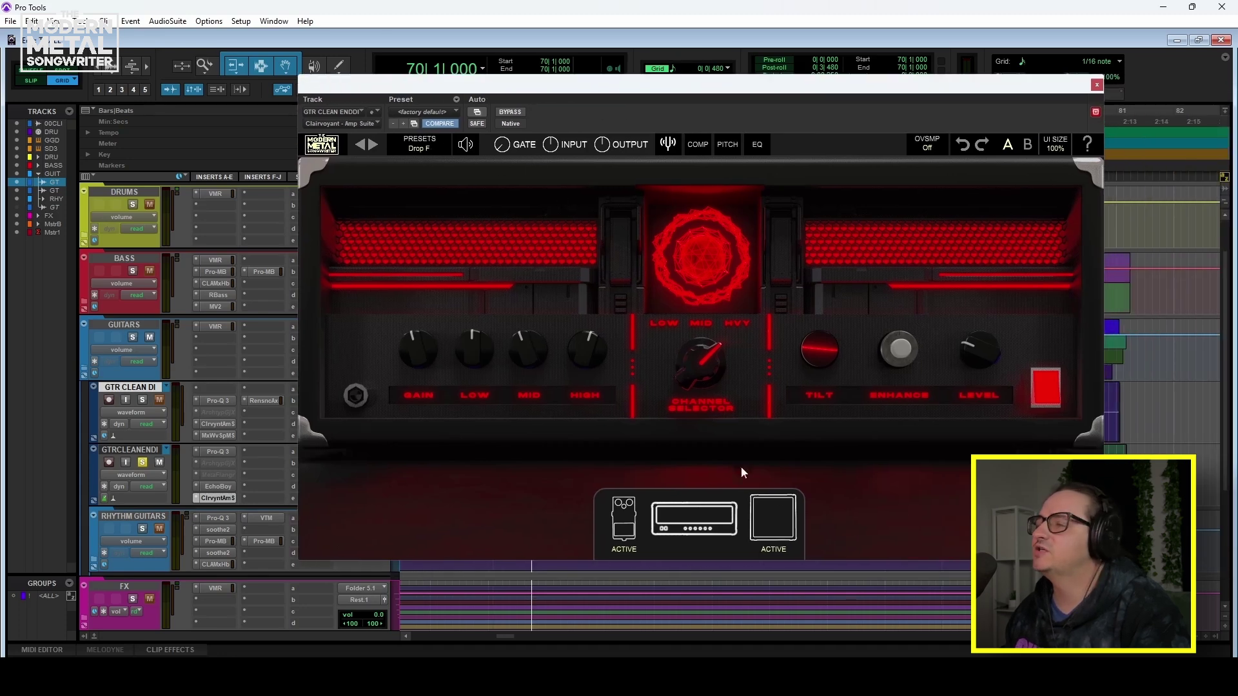
click(777, 524)
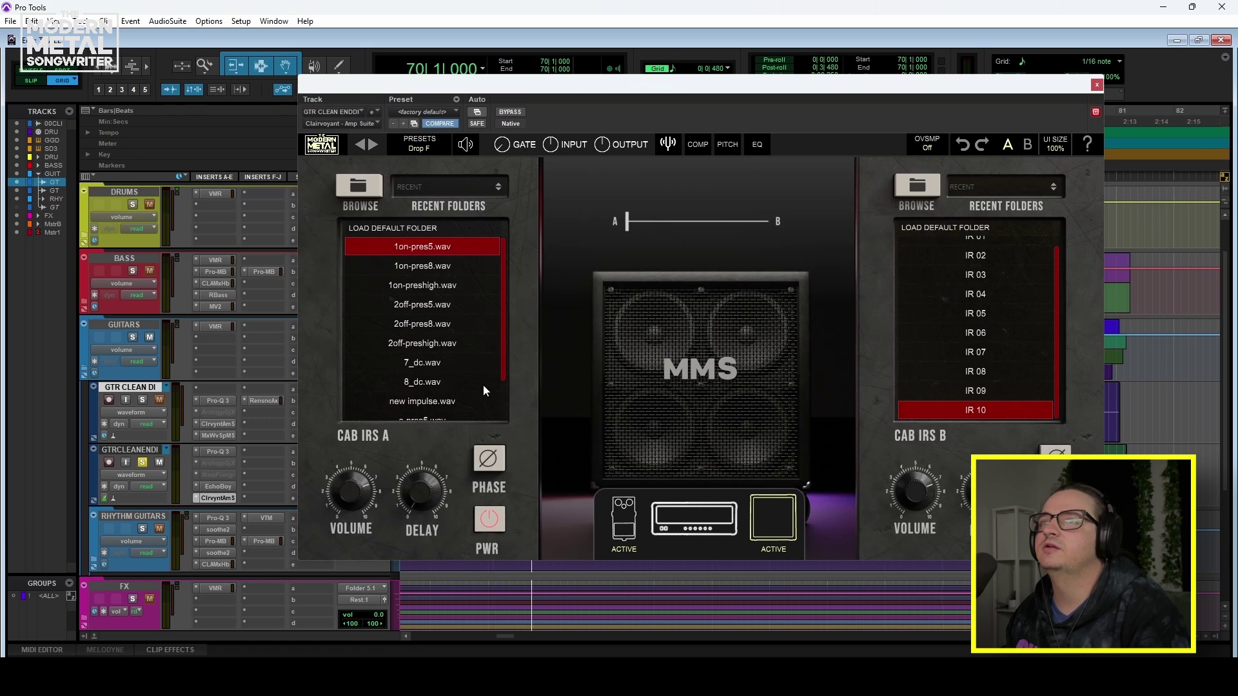
scroll(489, 387, down, 1)
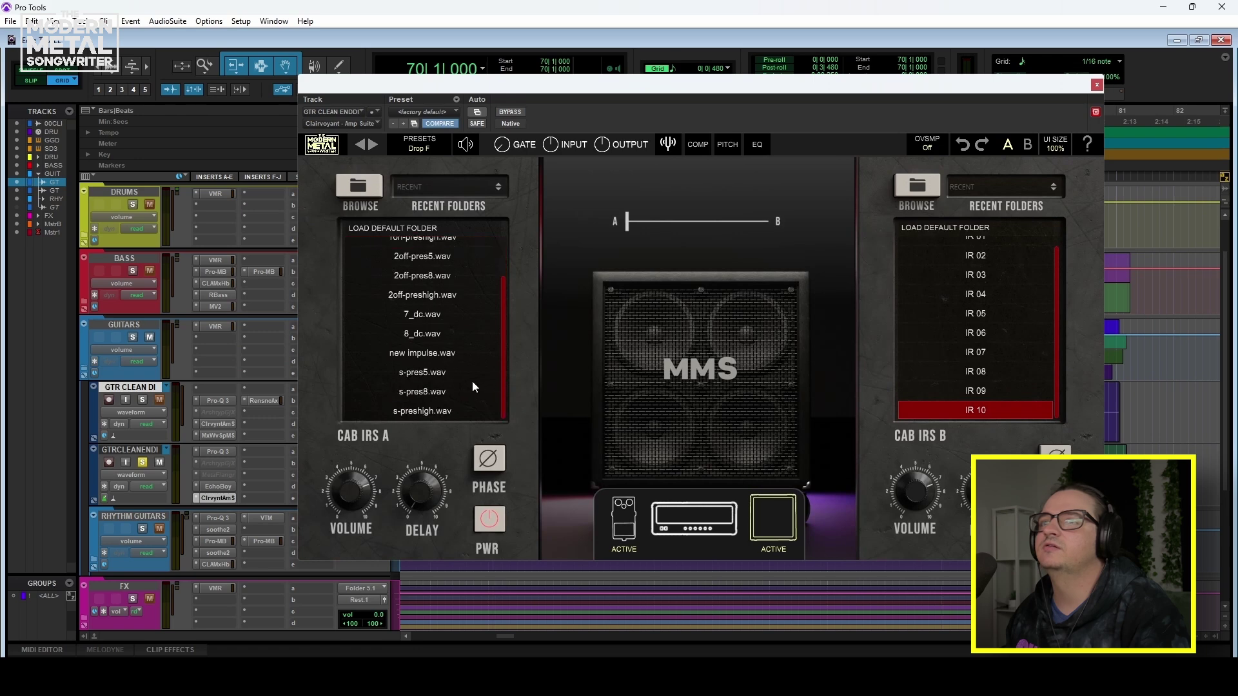
click(624, 527)
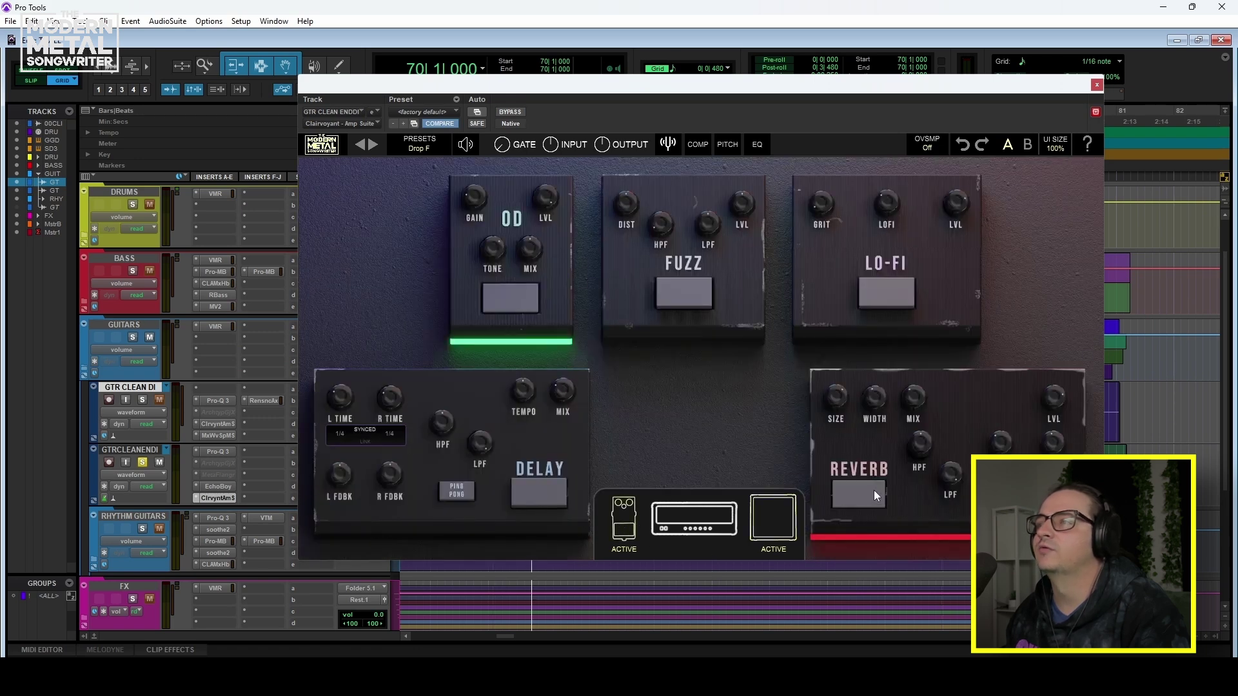
click(1097, 85)
Step: Play GTRCLEANENDI with its complete plug-in chain, stop playback and unsolo the track
key(space)
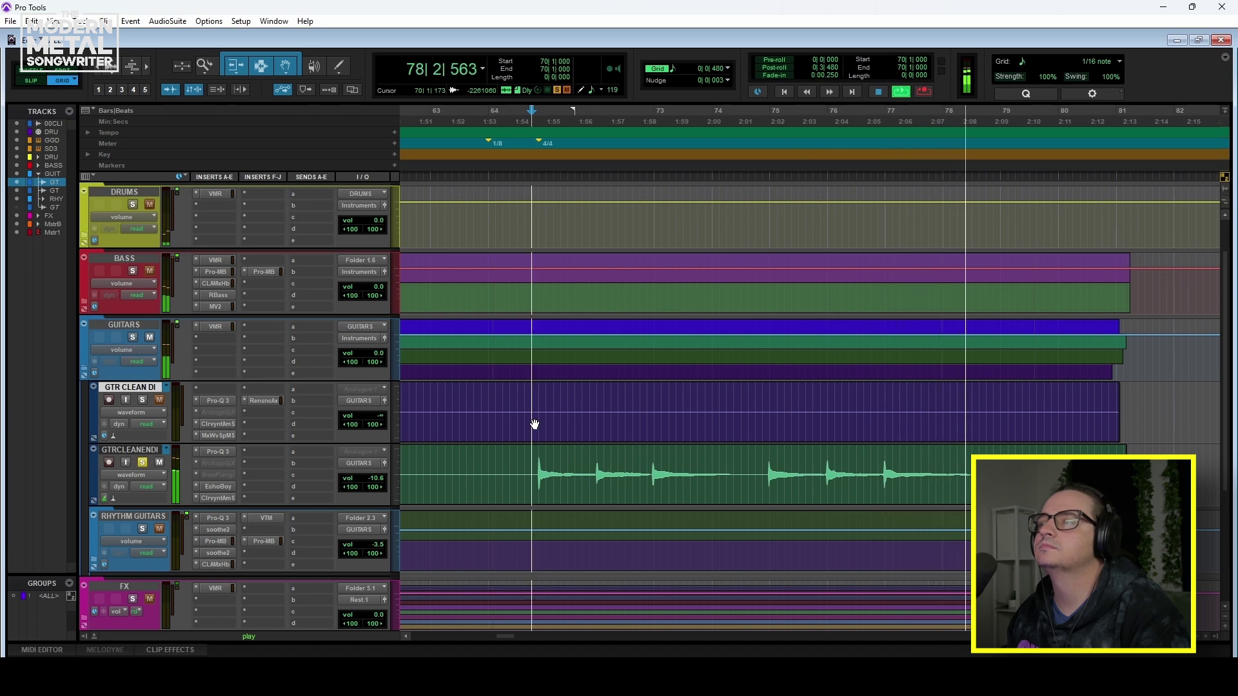
key(space)
click(142, 462)
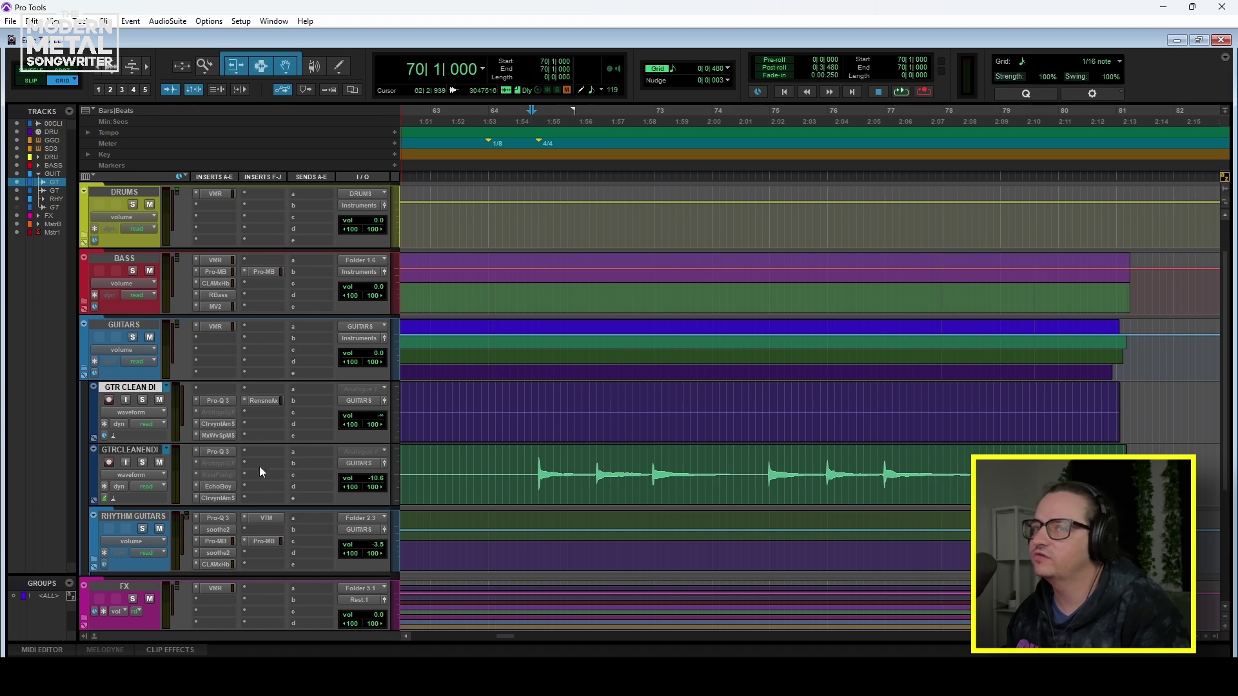
Step: Bypass EchoBoy on GTRCLEANENDI and add Crystallizer (mono/stereo) in insert slot C
click(219, 475)
click(228, 497)
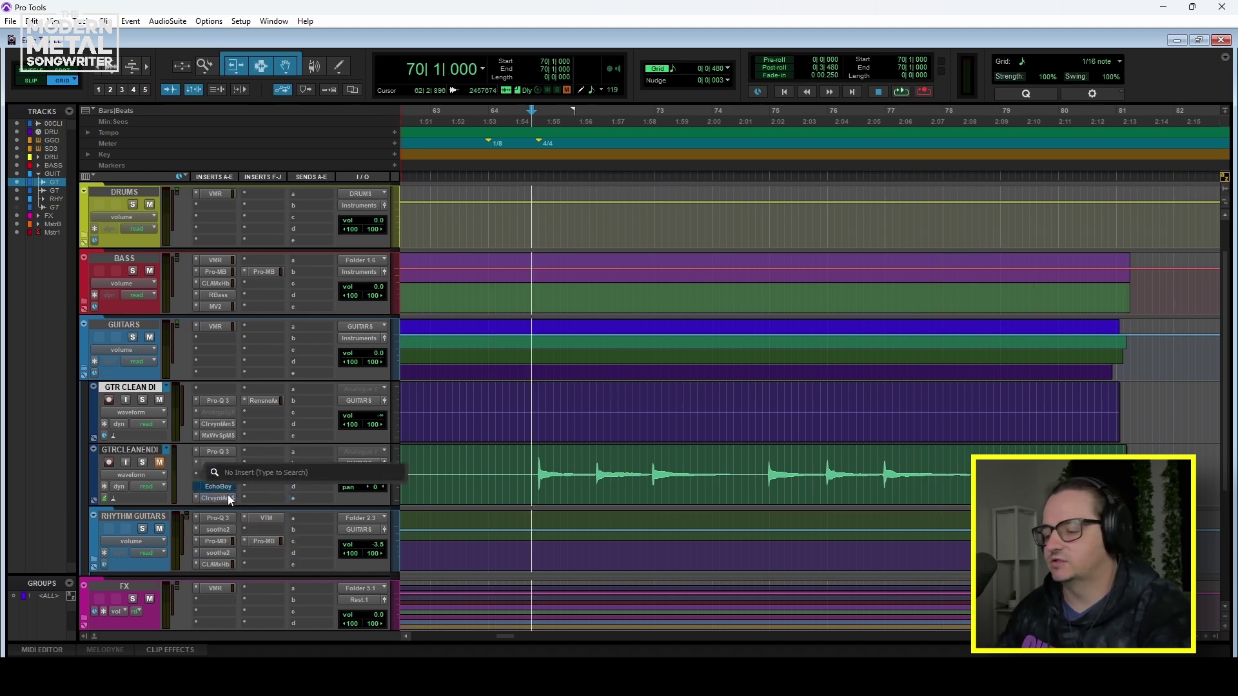
text(cryst)
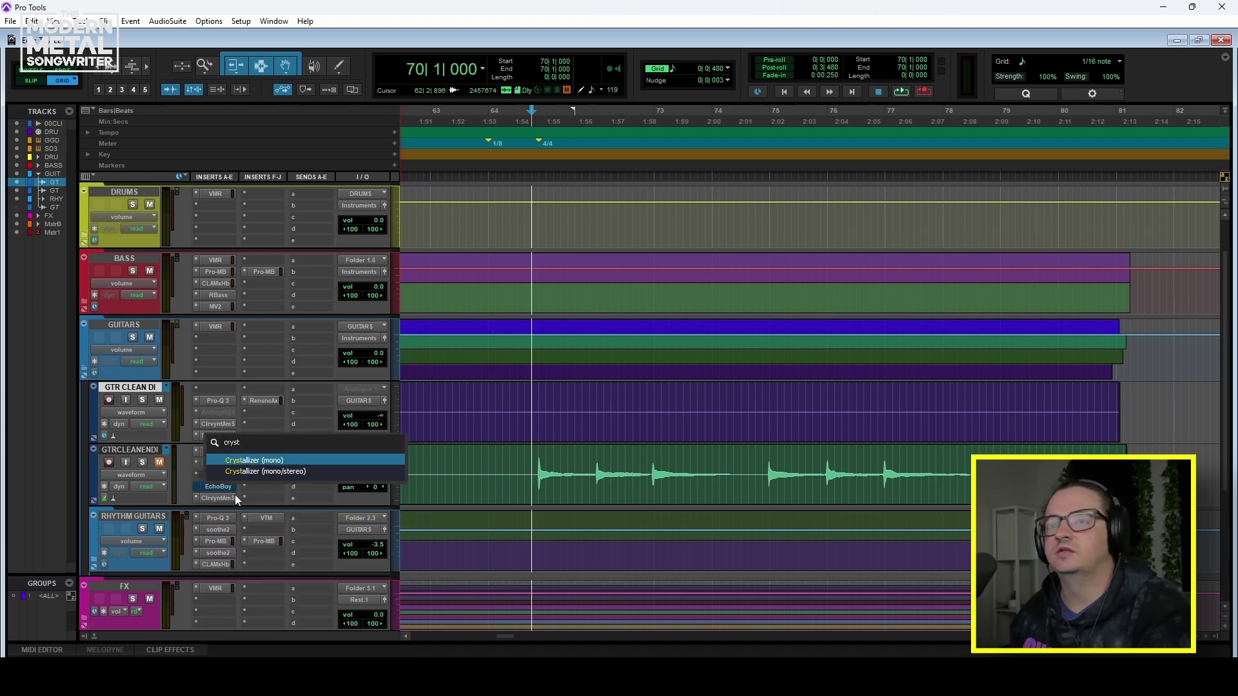
click(293, 471)
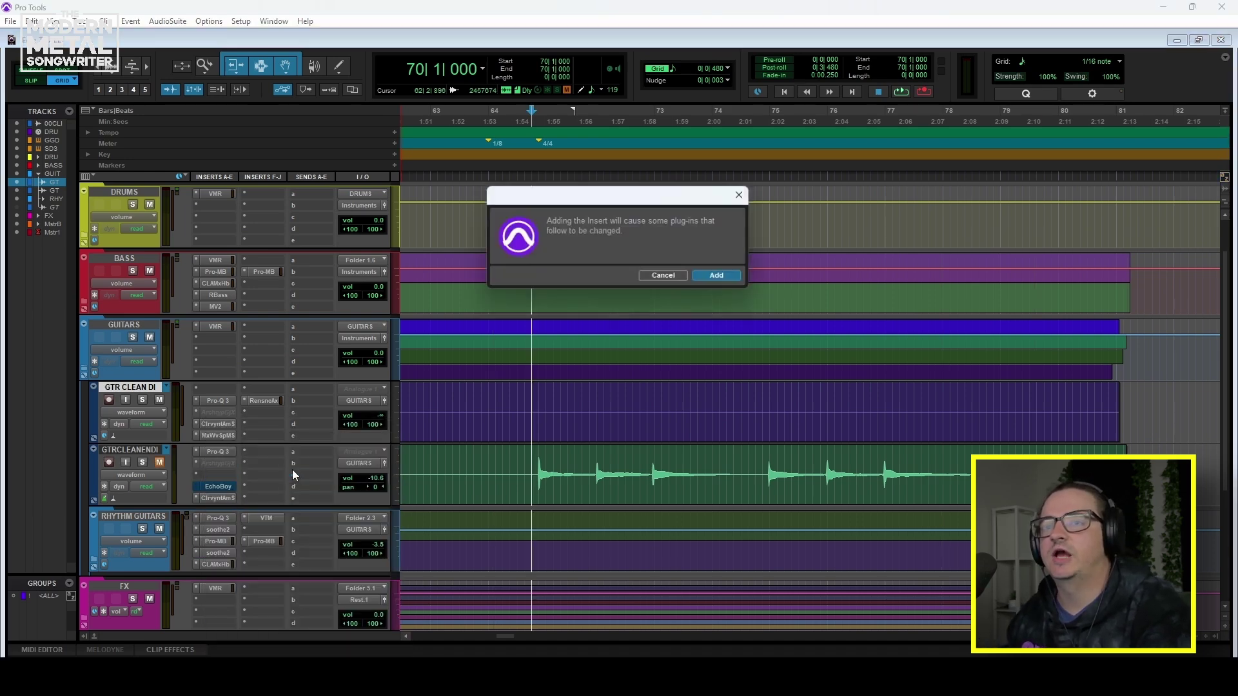
click(718, 276)
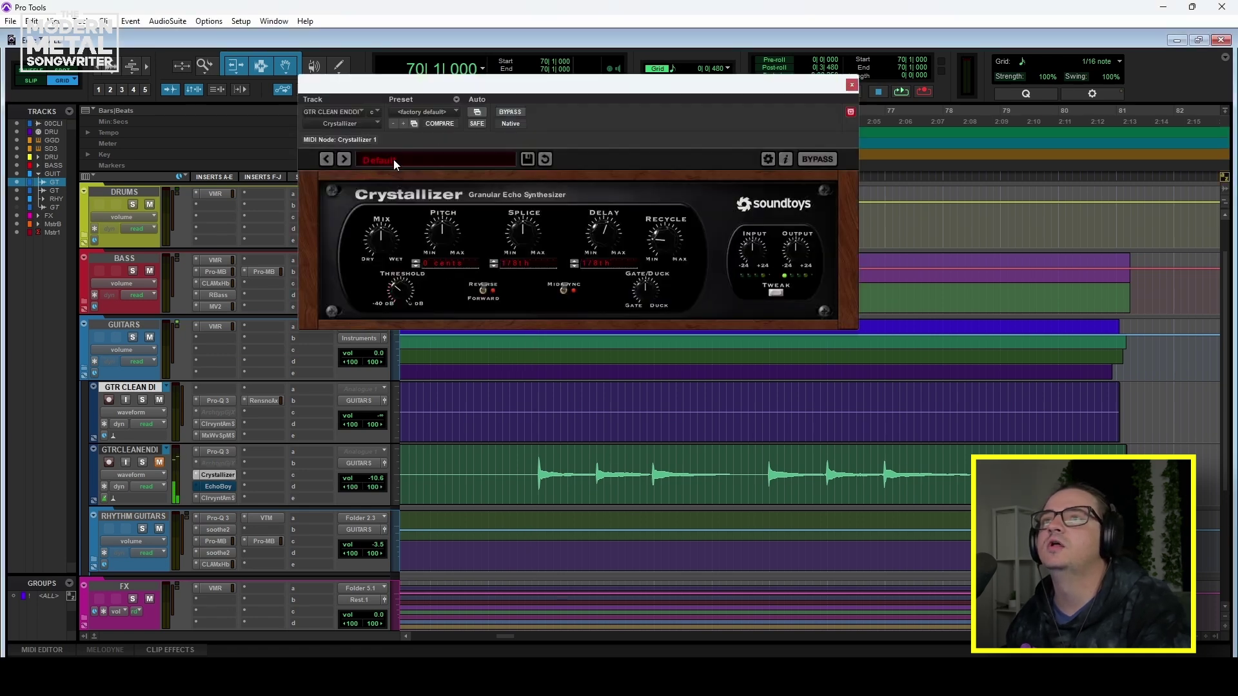
Step: Load Crystallizer's DuckedEchoWash preset from 13 SpacedOut, and solo and play GTRCLEANENDI
click(393, 160)
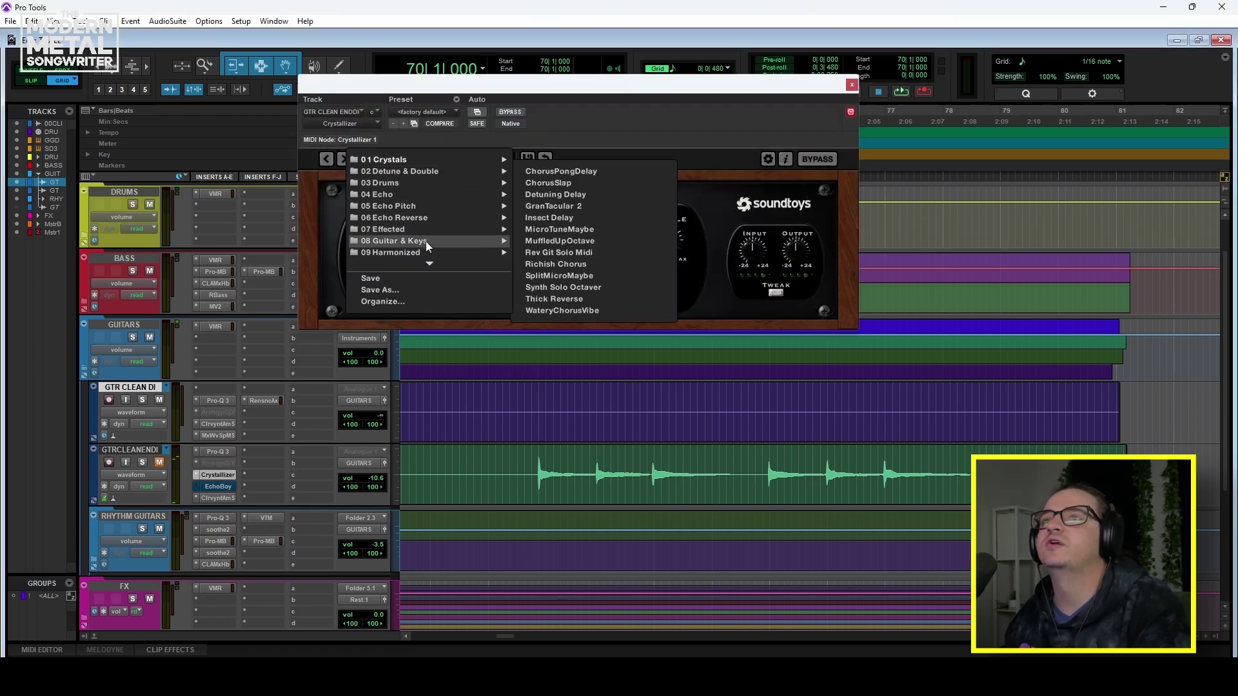
mouse_move(426, 262)
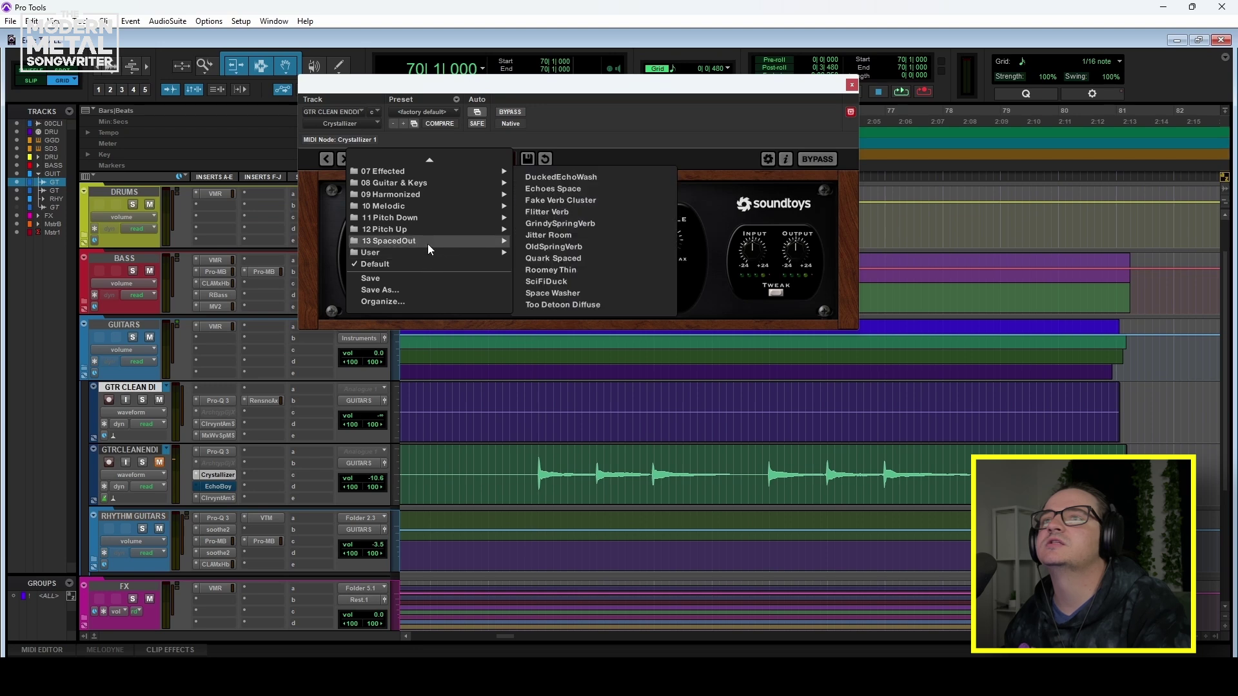
click(570, 179)
click(160, 462)
click(142, 462)
key(space)
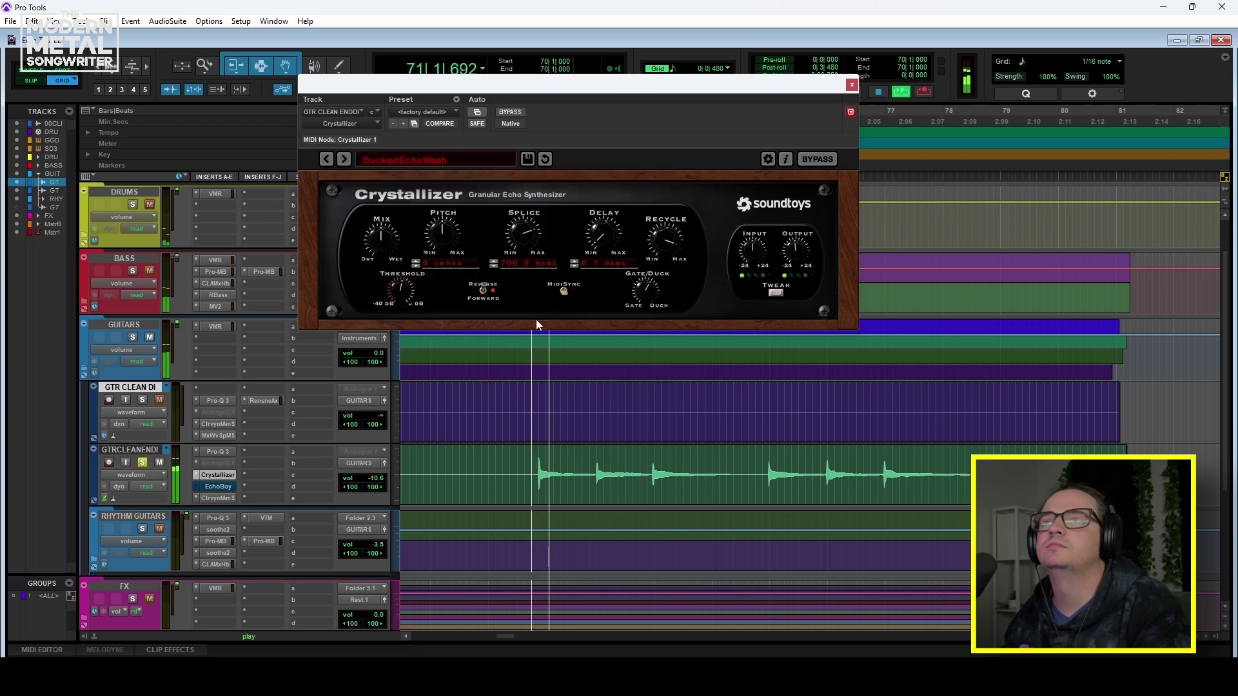
Step: Audition the following Crystallizer presets through GrindySpringVerb and Jitter Room, adjusting Mix during playback
click(344, 159)
click(344, 160)
click(344, 159)
click(344, 160)
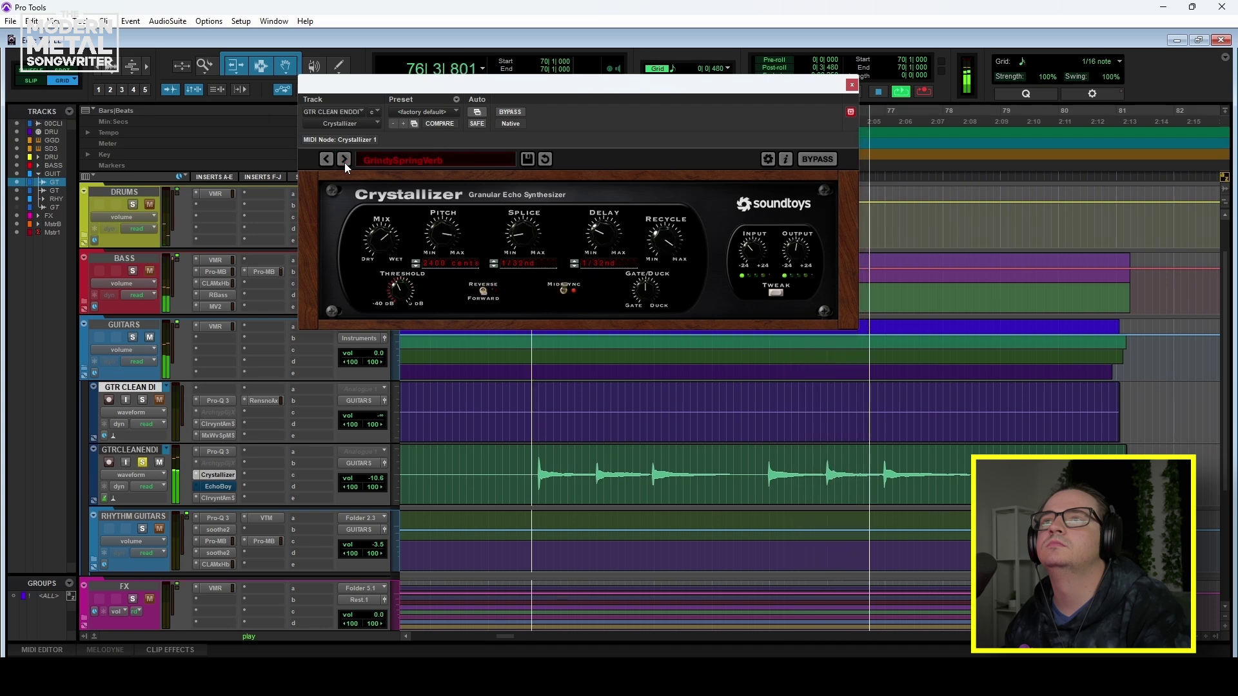
drag(381, 238, 381, 158)
click(342, 161)
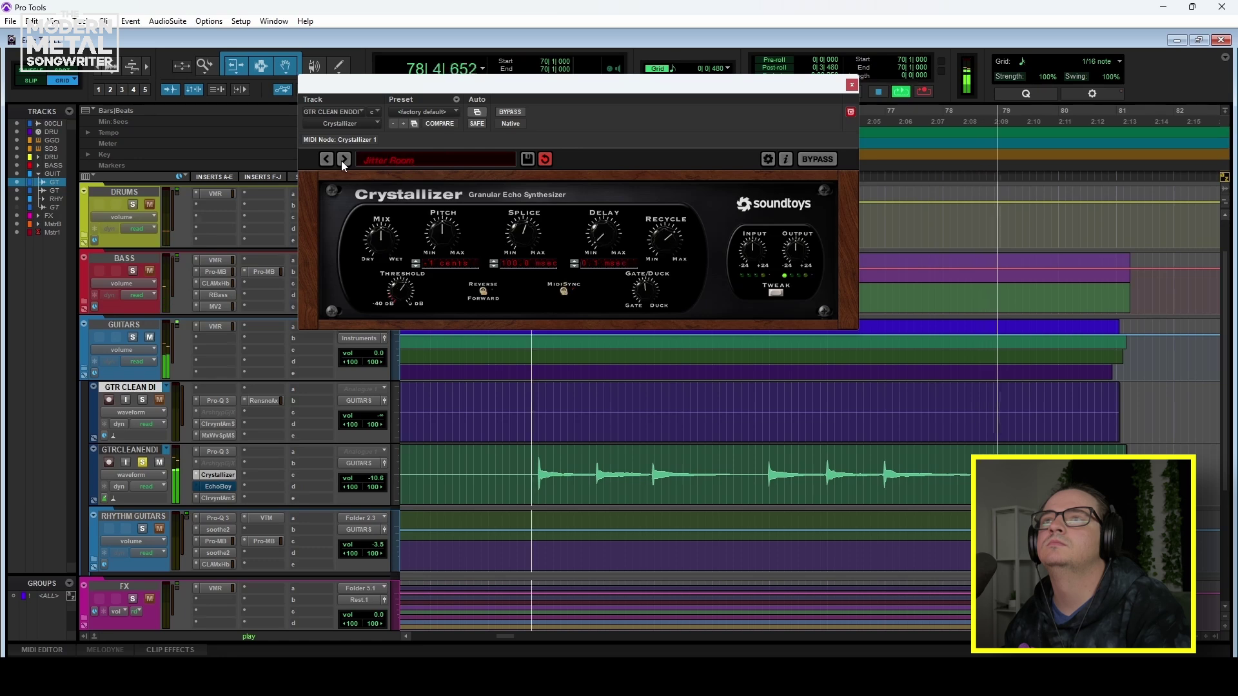
drag(381, 239, 381, 161)
Step: Move the playback position to 71|1|000, advance Crystallizer to the Quark Spaced preset and adjust its Mix
click(536, 452)
click(343, 160)
click(342, 160)
drag(385, 240, 346, 161)
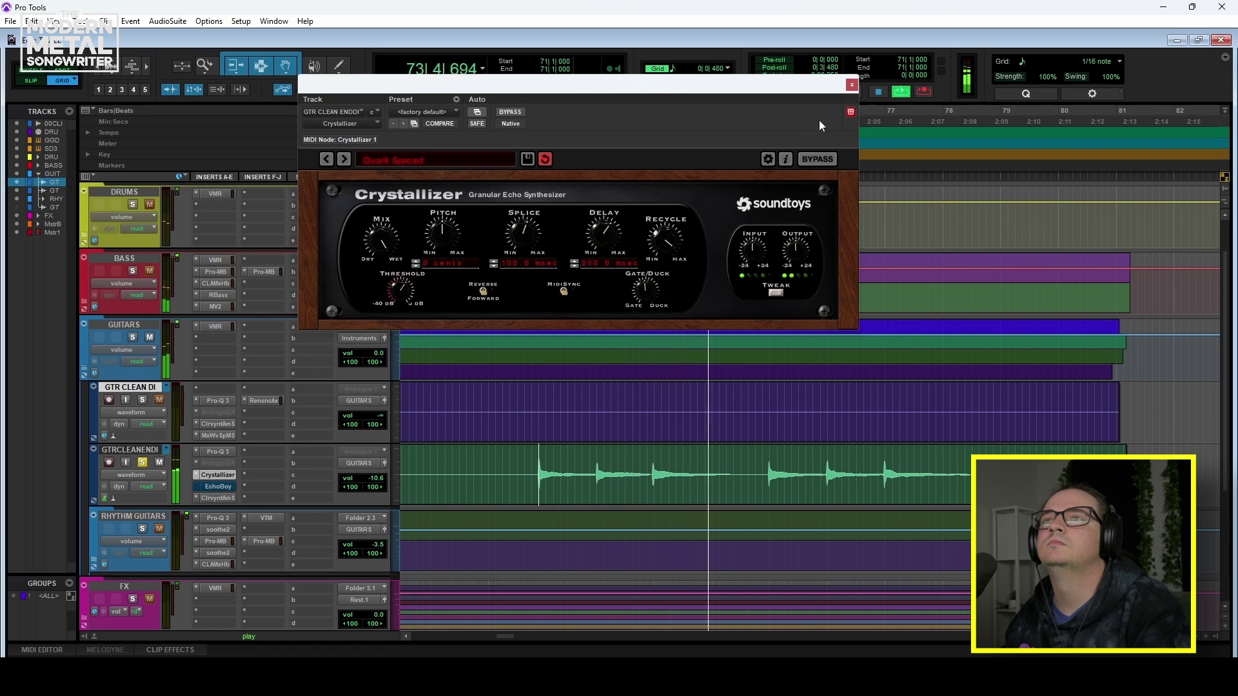
Step: Stop playback and close Crystallizer, bypass it in favour of EchoBoy, and unsolo GTRCLEANENDI
key(space)
click(852, 85)
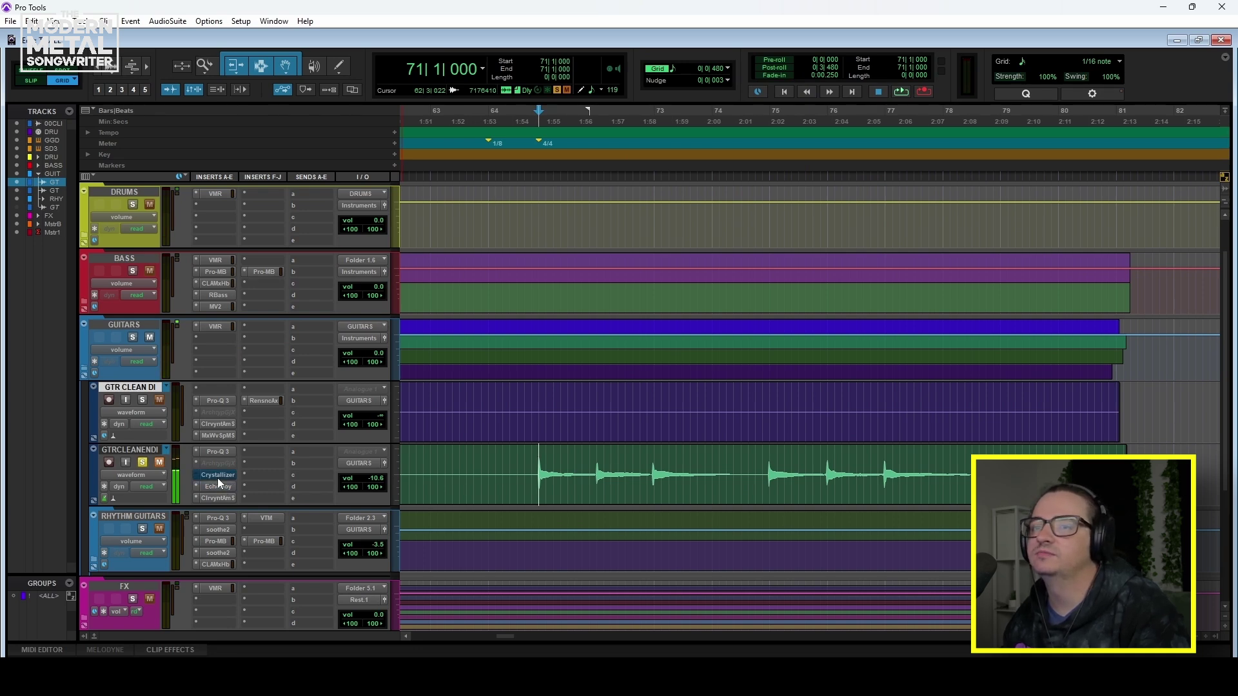
click(144, 461)
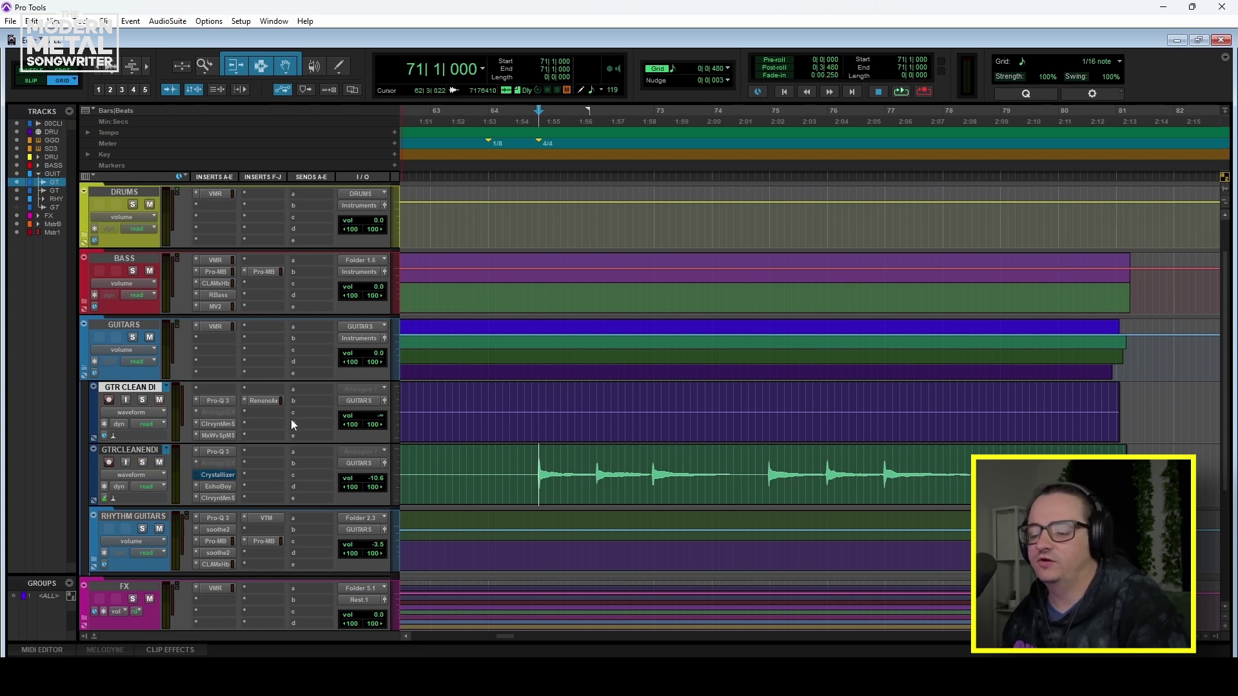
Step: Collapse the GUITARS folder track and expand the FX folder track
key(ctrl+bracketleft)
key(ctrl+bracketleft)
key(ctrl+bracketleft)
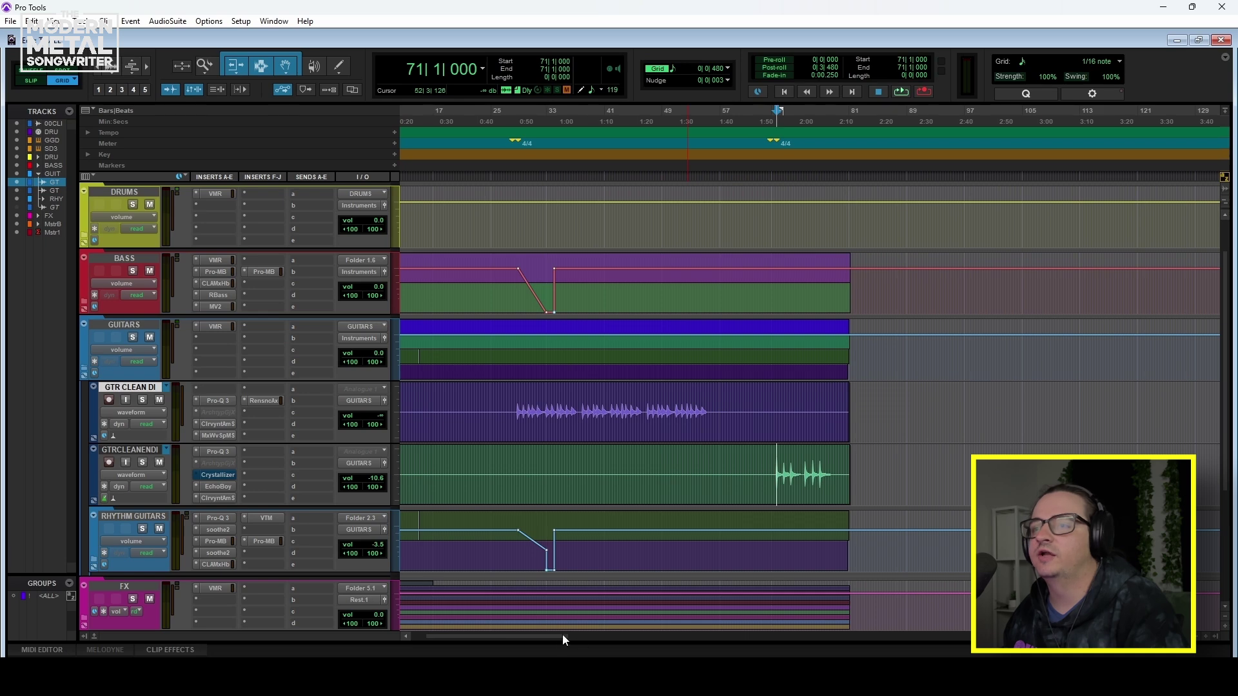
drag(565, 634, 527, 634)
click(84, 371)
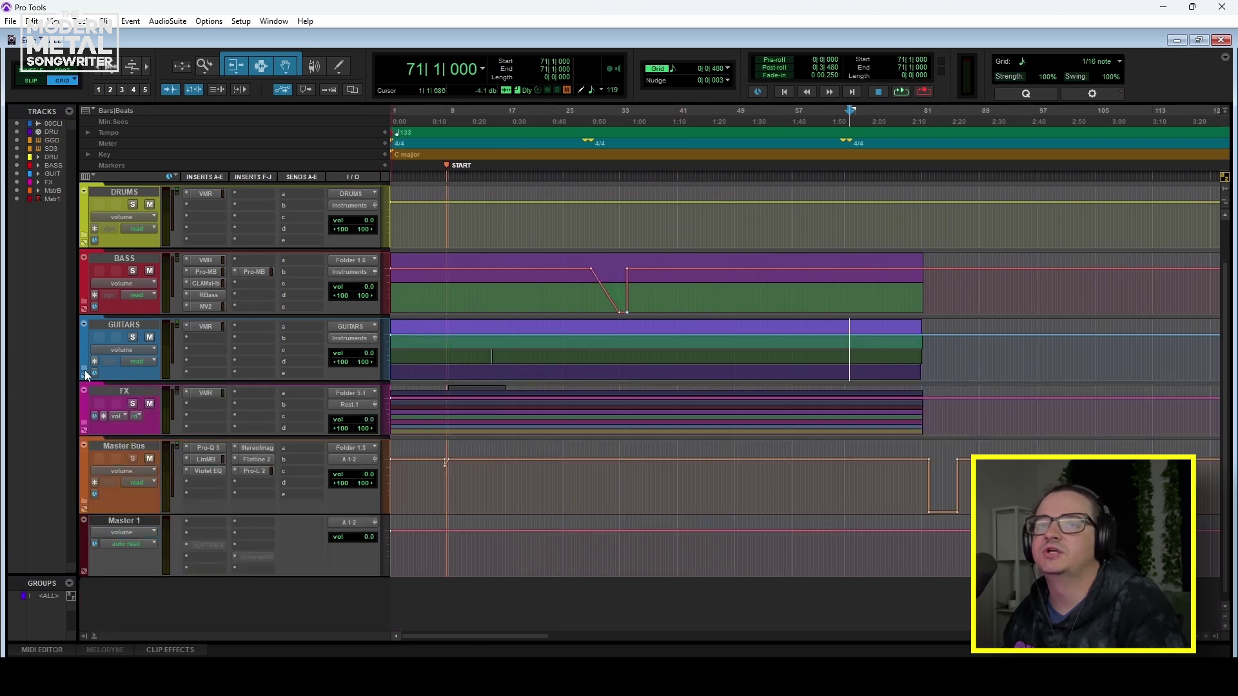
click(83, 425)
Step: Look through the tracks in the FX folder and make the inactive Wide Lead instrument track active
scroll(299, 512, down, 4)
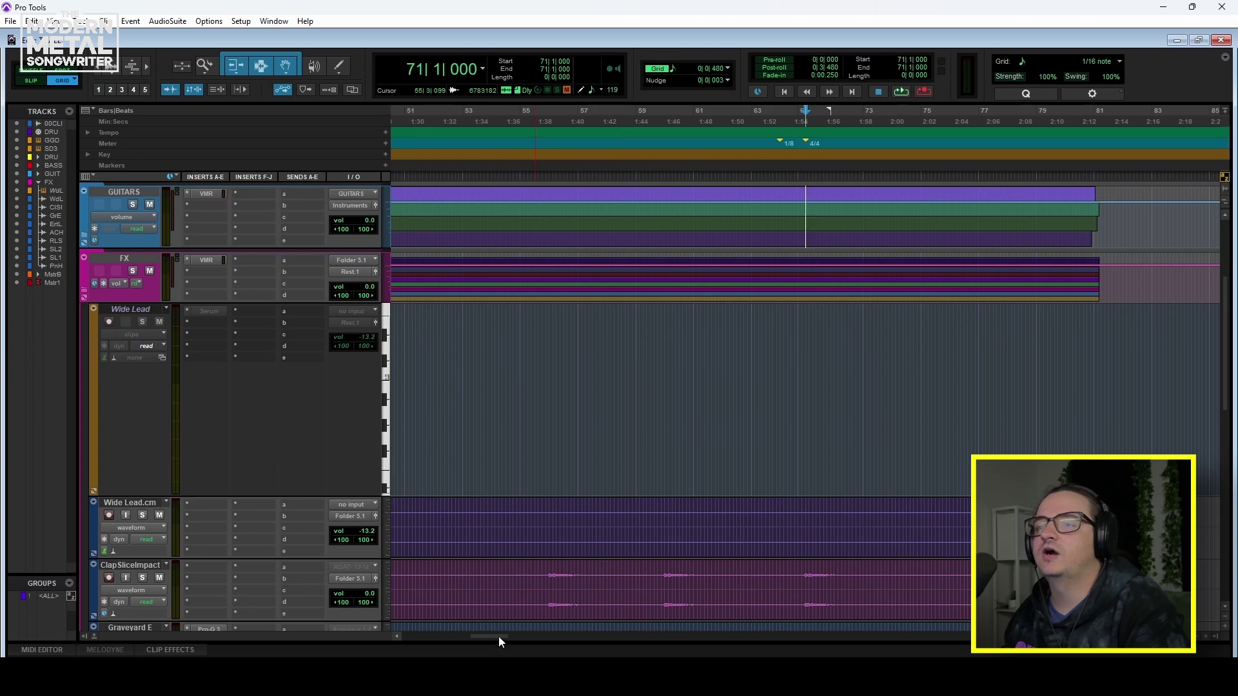
drag(500, 637, 404, 636)
scroll(477, 552, down, 5)
scroll(686, 462, down, 3)
scroll(691, 456, down, 6)
scroll(580, 447, up, 8)
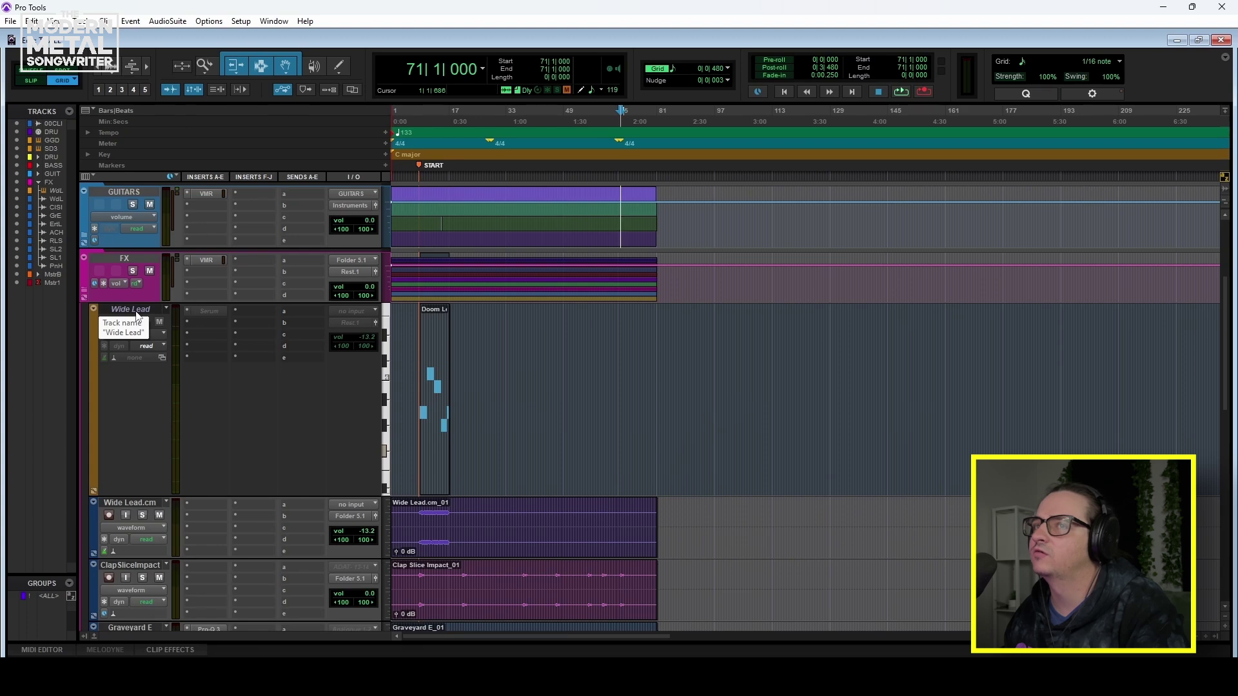
right_click(134, 312)
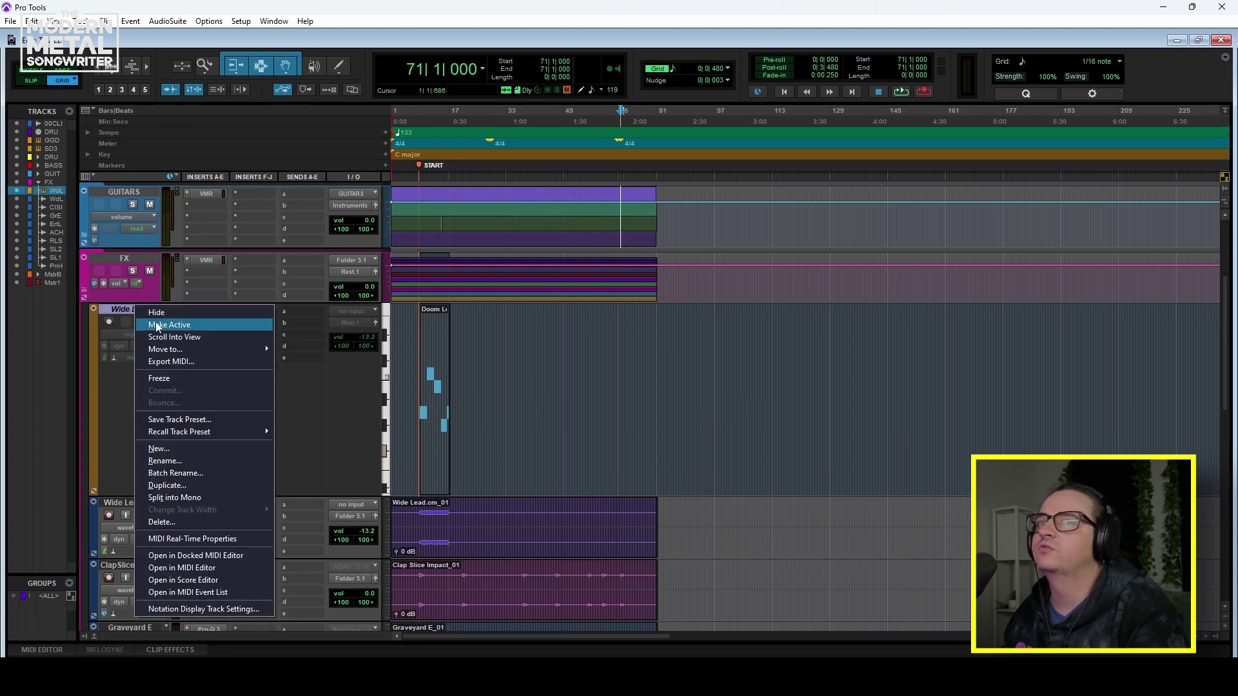
key(Escape)
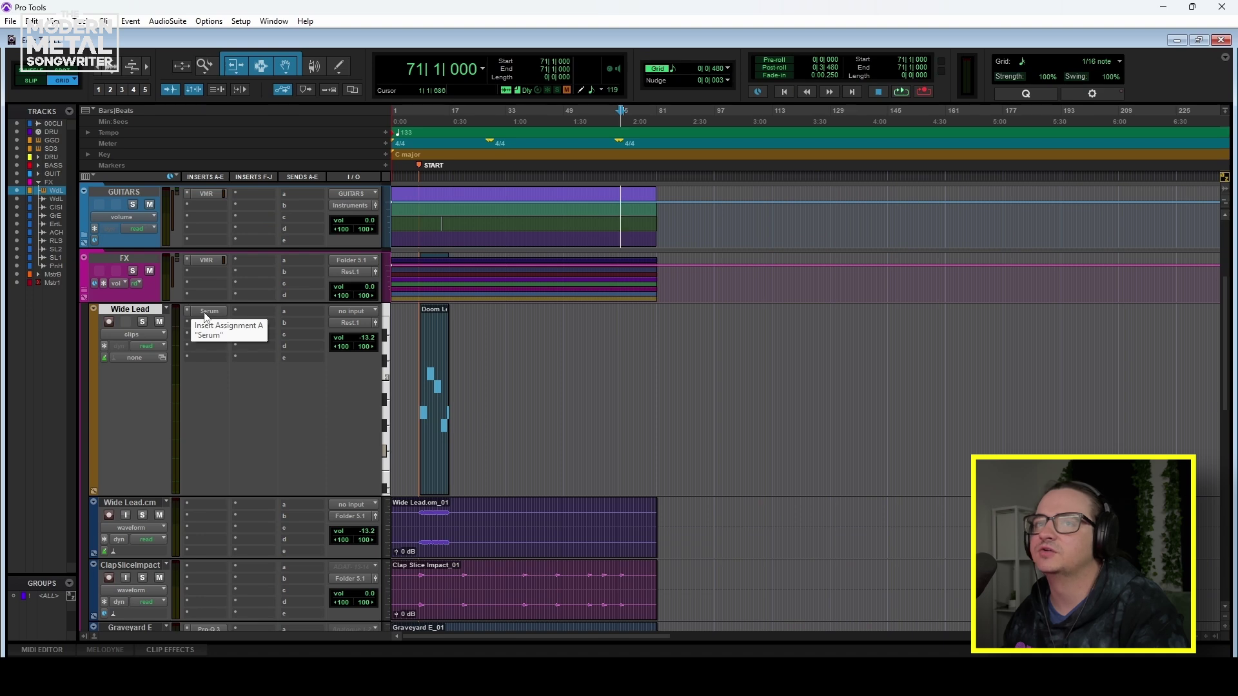
Step: Inspect the Serum instrument on Wide Lead, looking up its preset bank under MMS, Industrial Metalcore, and close the plug-in window
click(206, 312)
click(645, 166)
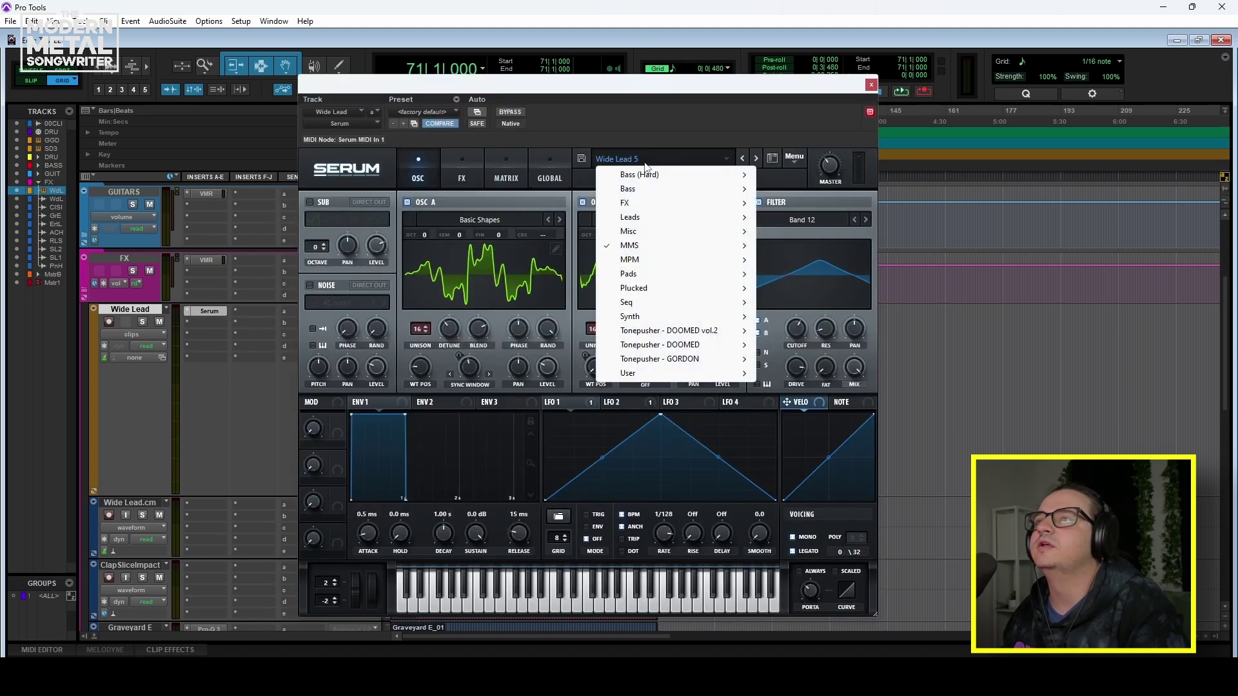
mouse_move(729, 245)
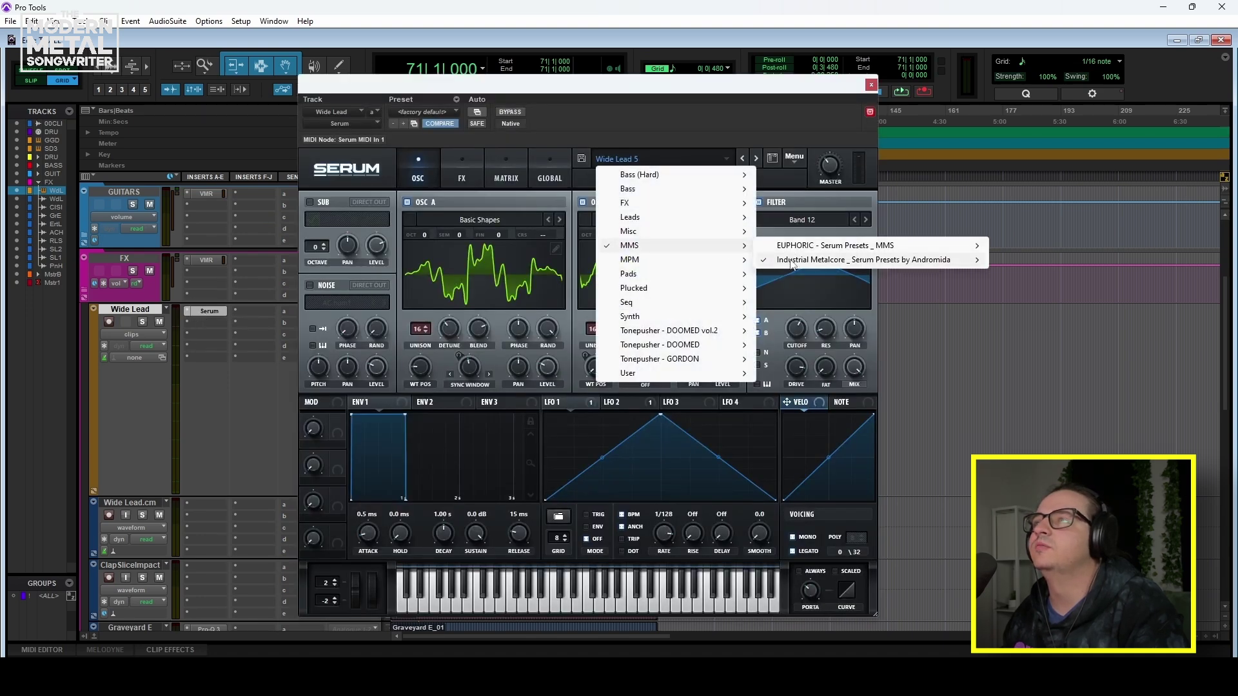
mouse_move(797, 261)
mouse_move(1030, 276)
click(765, 88)
click(871, 85)
Step: Hide the Wide Lead instrument track and make it inactive
right_click(141, 313)
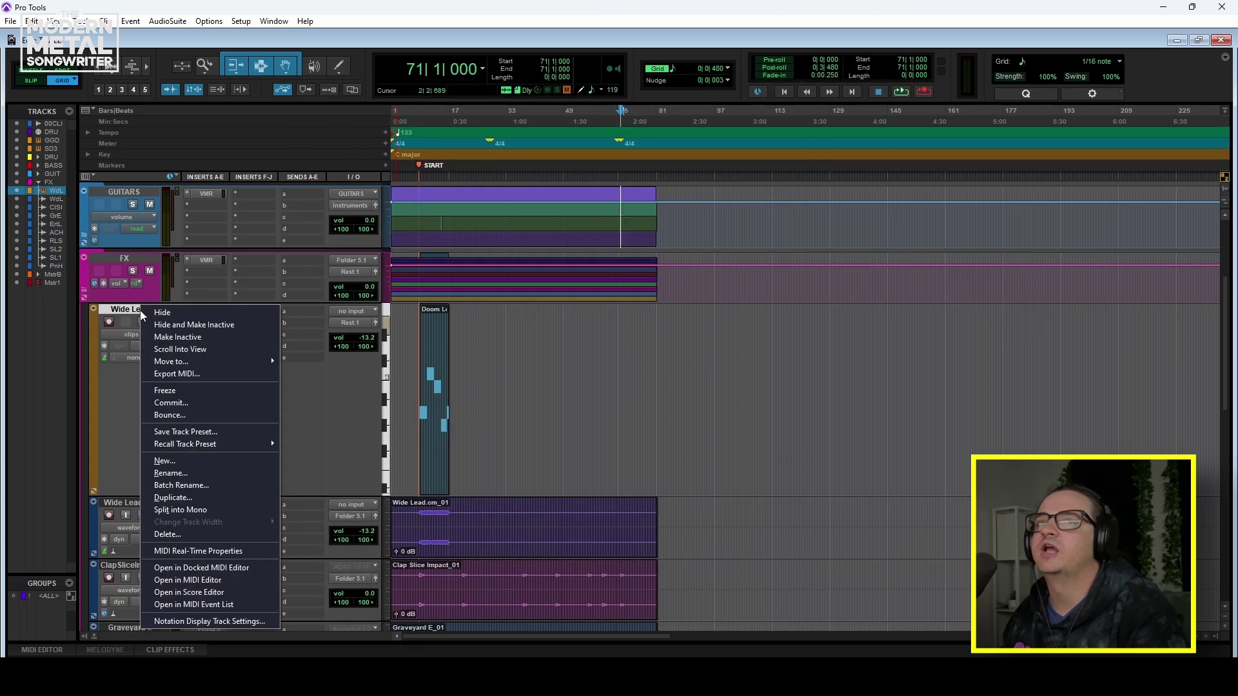
click(122, 316)
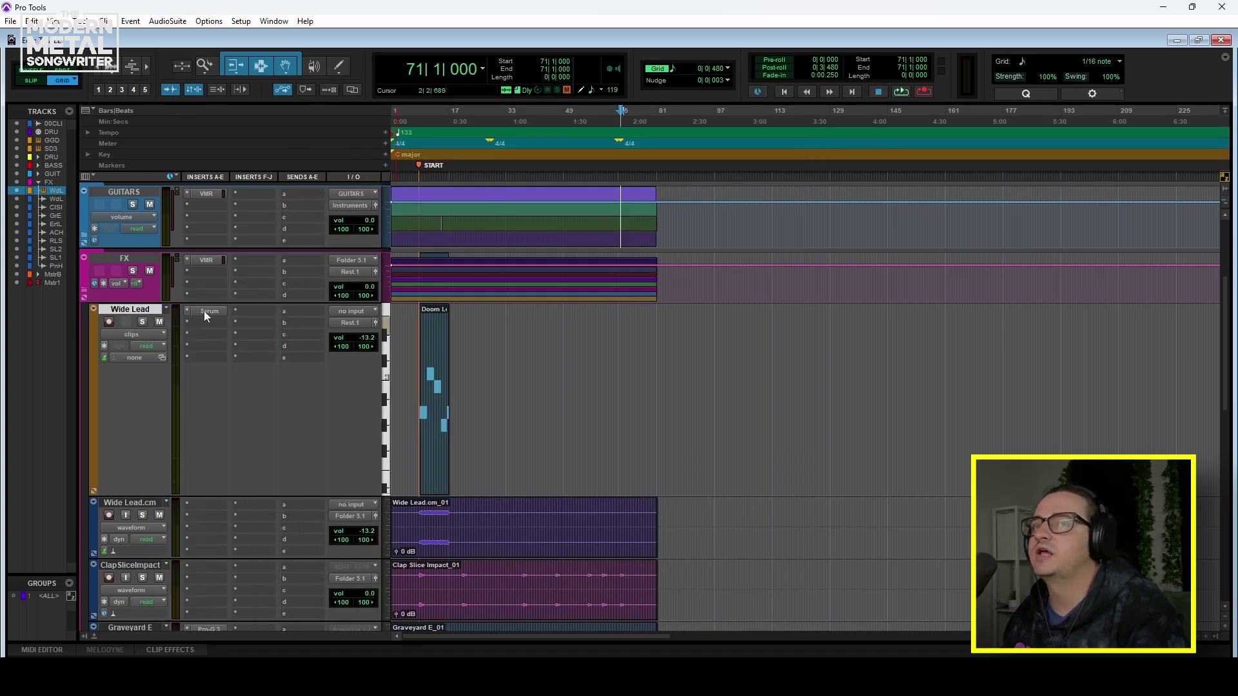
right_click(153, 308)
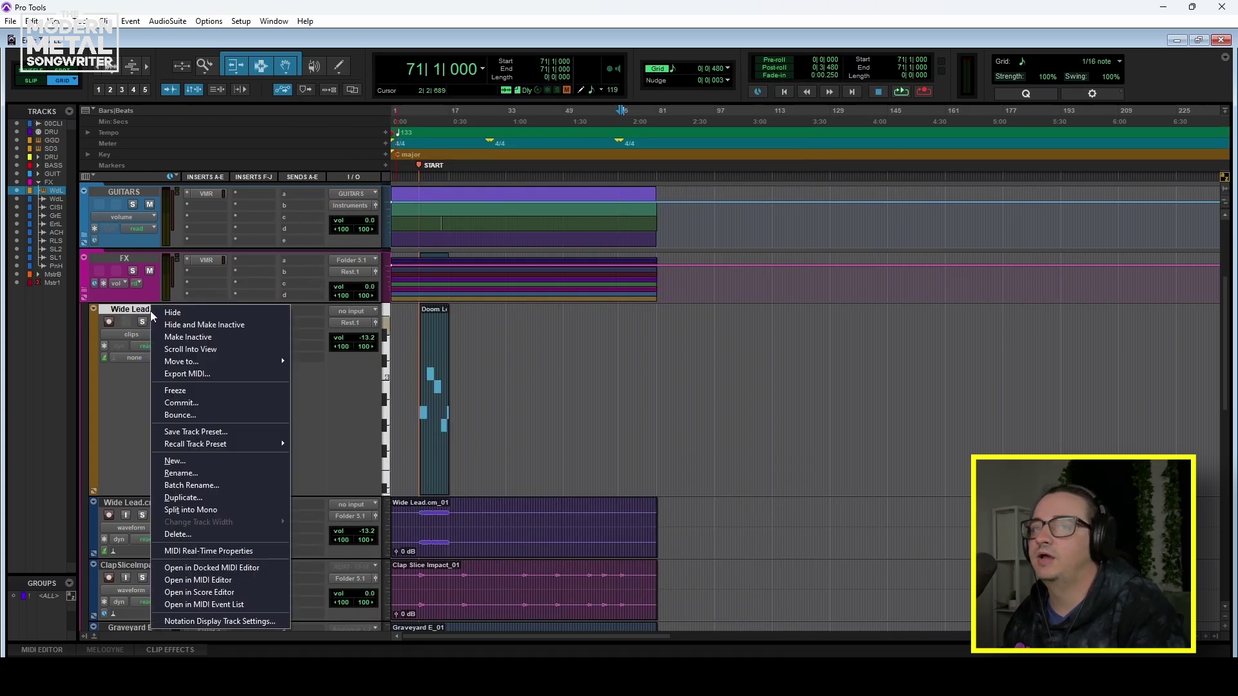
click(192, 325)
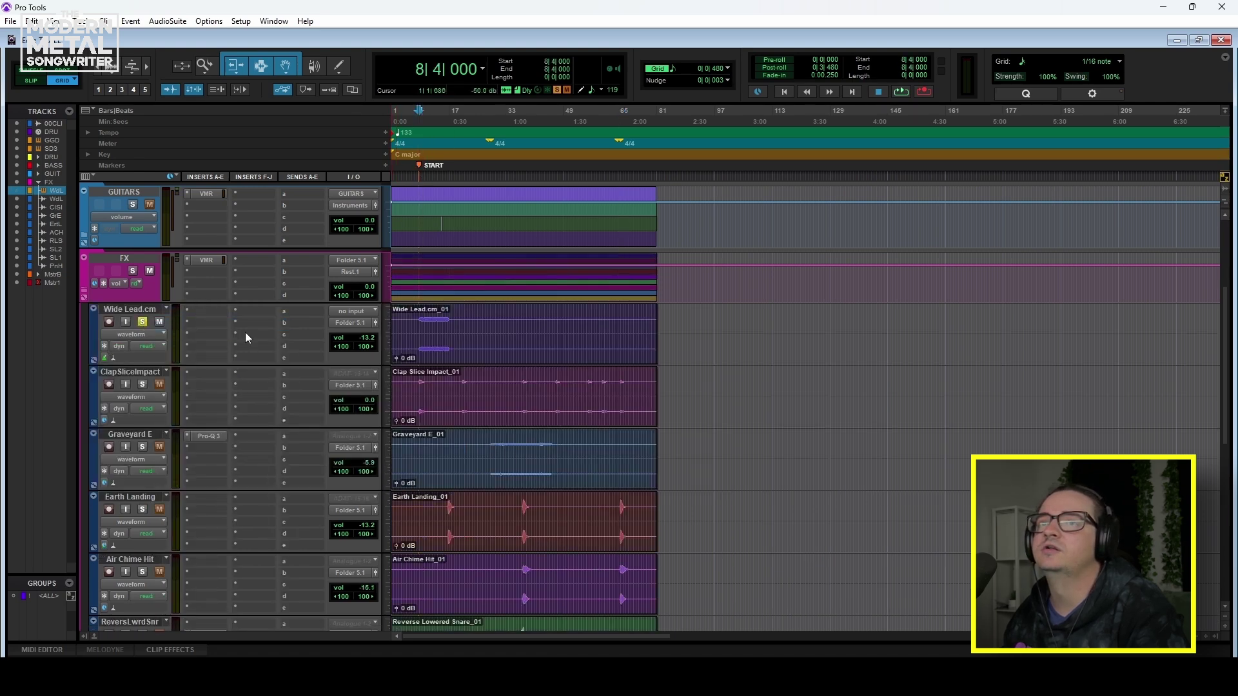
Step: Play the soloed Wide Lead.cm track from 8|4|000
key(space)
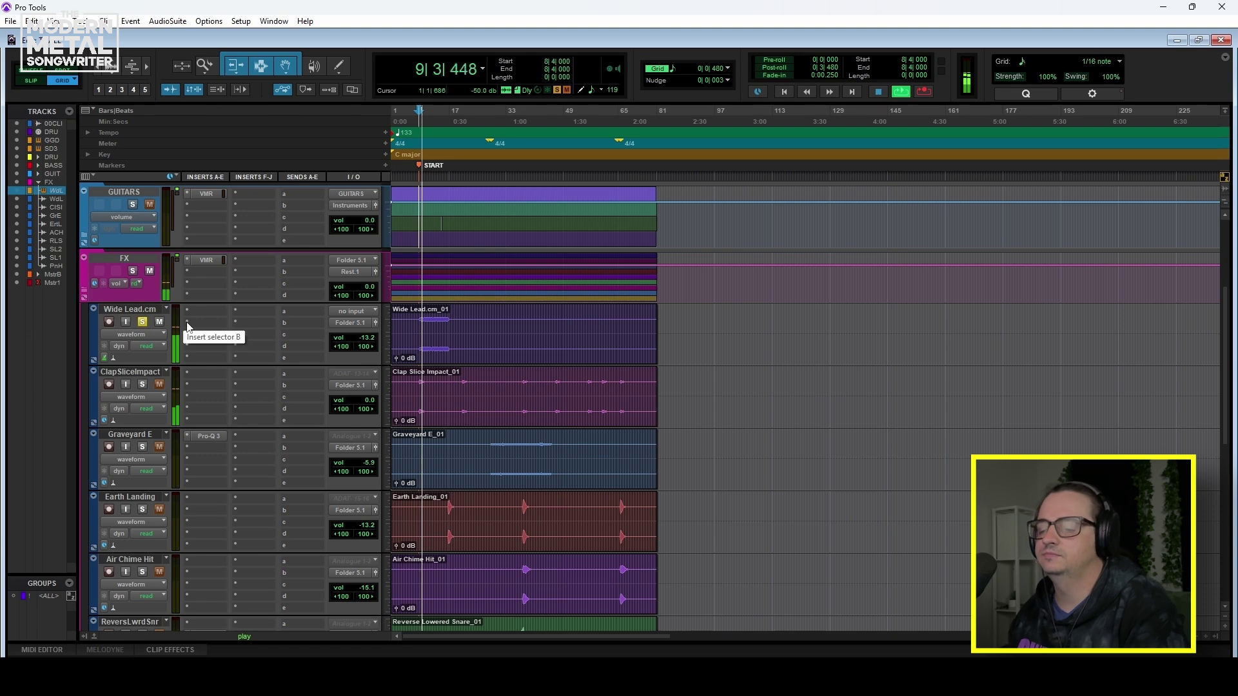
key(ctrl+])
key(ctrl+])
scroll(253, 356, up, 3)
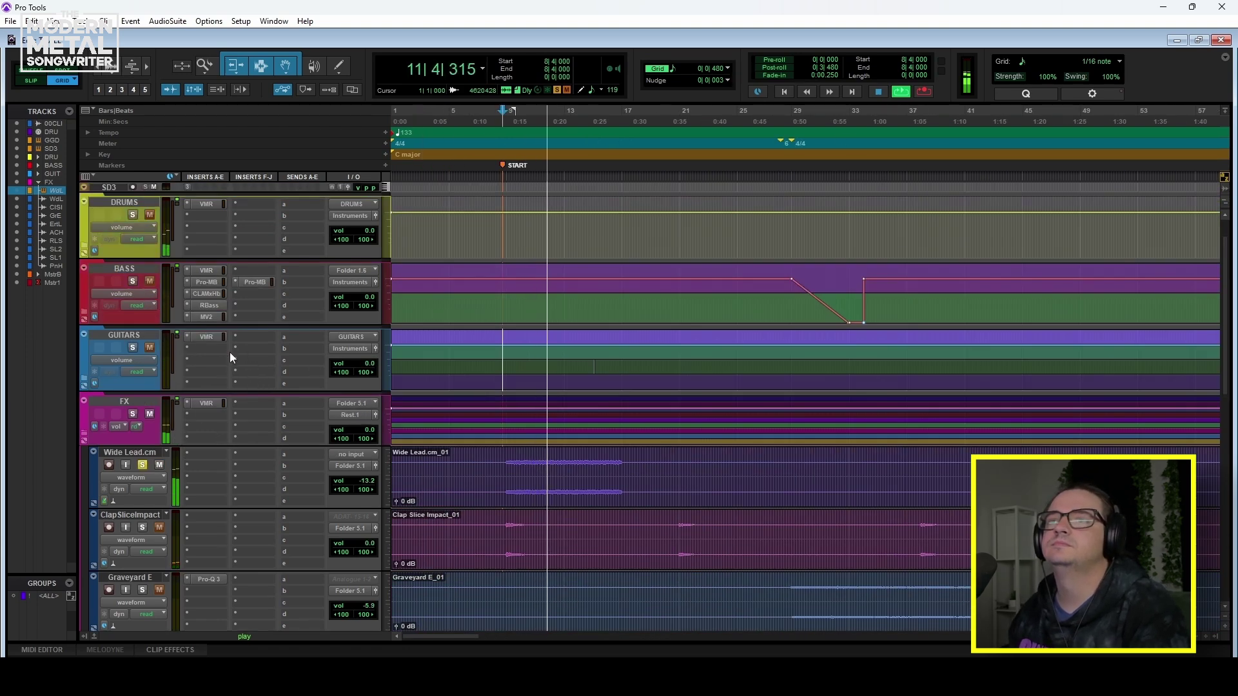
Step: Solo the BASS, DRUMS and GUITARS folder tracks and play them together with Wide Lead.cm from 8|4|000
click(133, 282)
click(132, 281)
key(space)
click(133, 282)
click(133, 215)
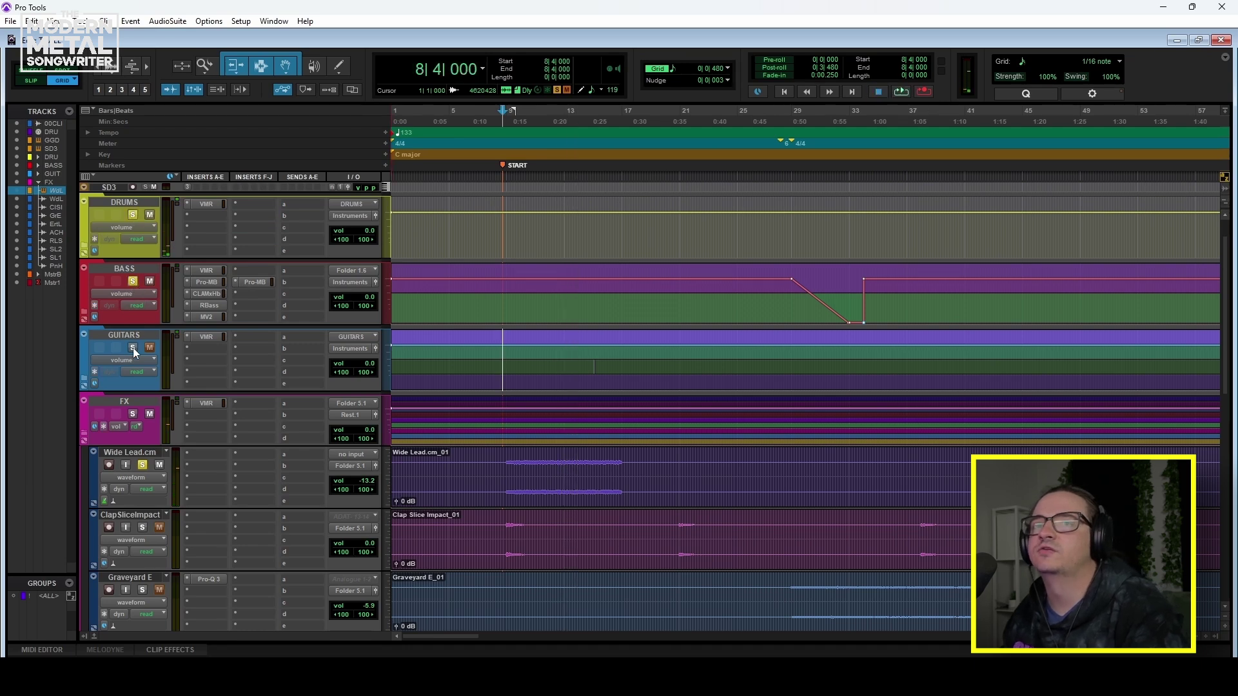
key(space)
drag(361, 482, 362, 473)
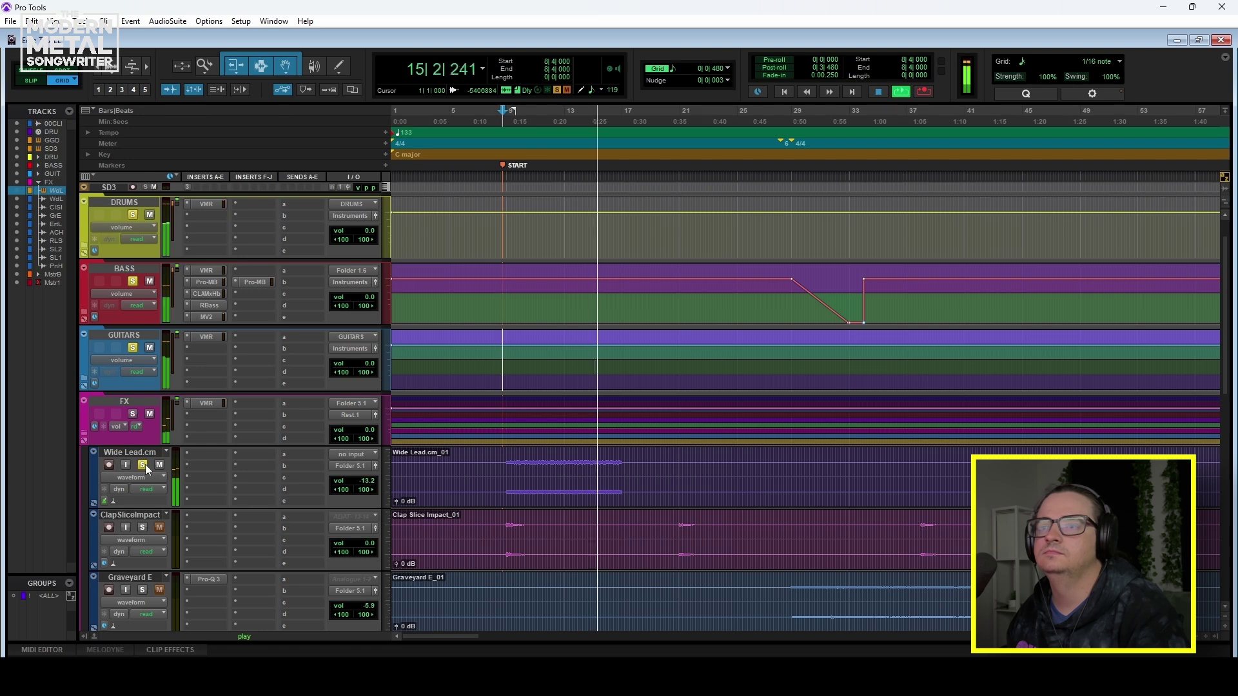
key(space)
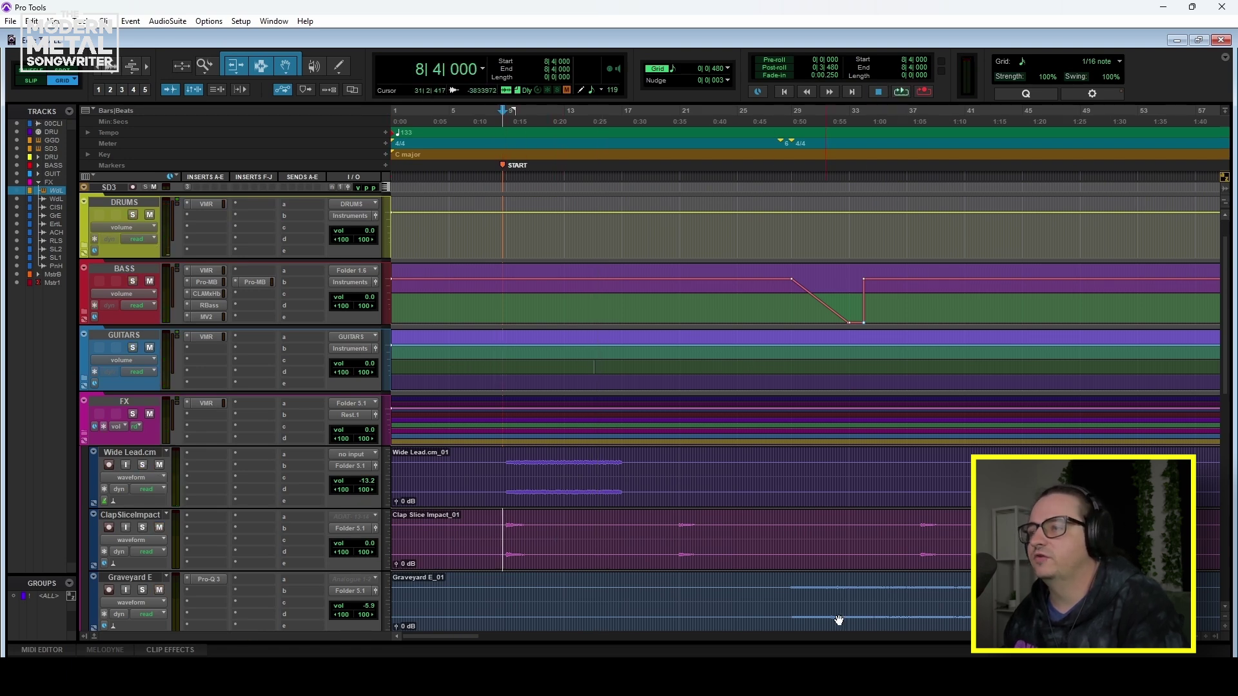
Step: Move the playback position to 8|4|480, just before the first Clap Slice Impact hit, and audition ClapSliceImpact soloed
key(r)
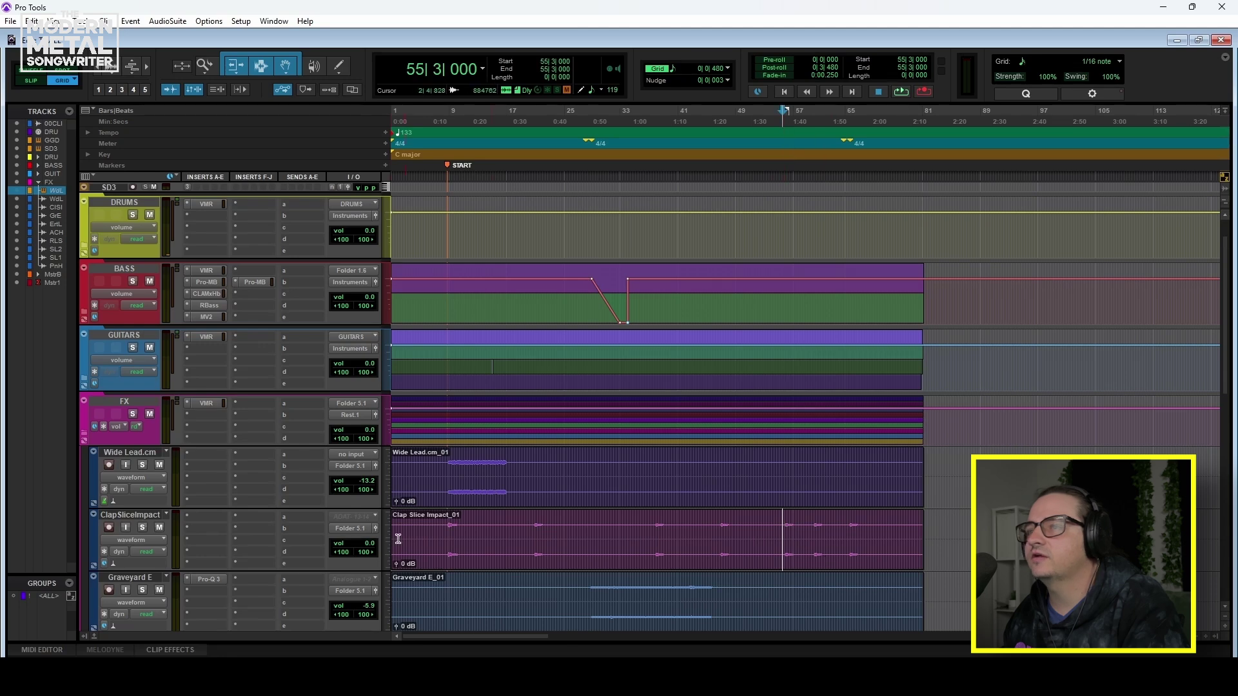
click(453, 559)
key(t)
key(t)
click(620, 524)
key(space)
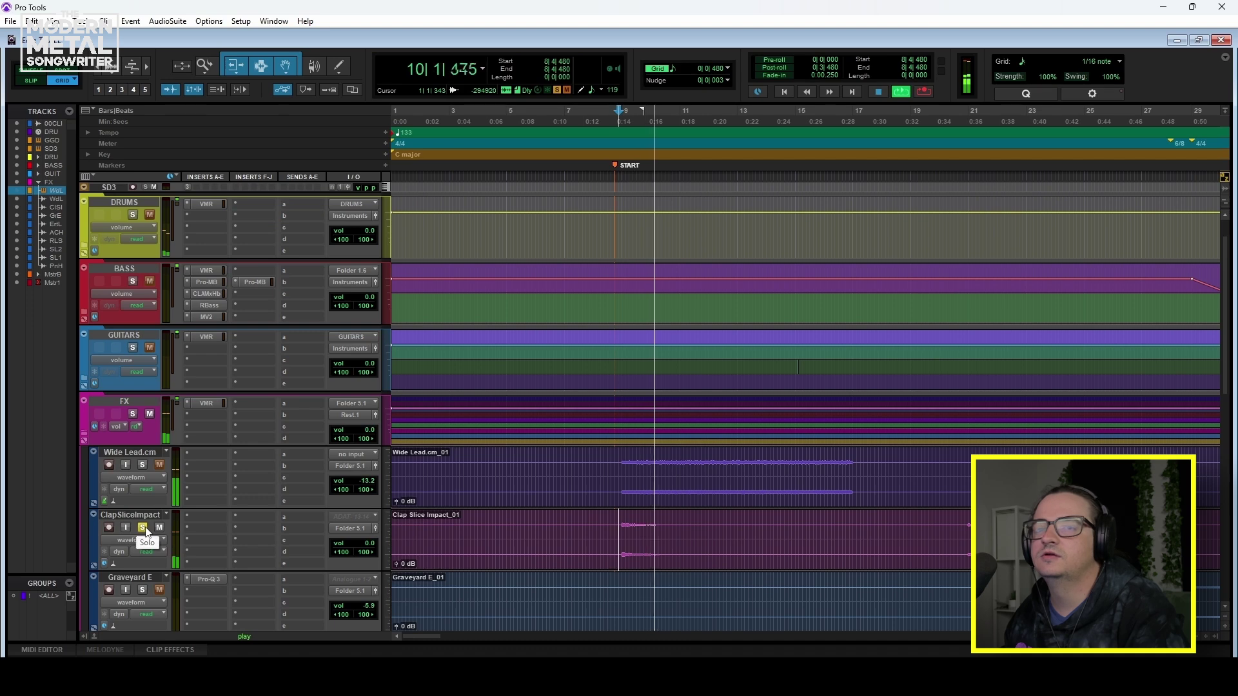
key(space)
Step: Solo the DRUMS and BASS folders alongside ClapSliceImpact and play from 8|4|480
scroll(387, 574, right, 3)
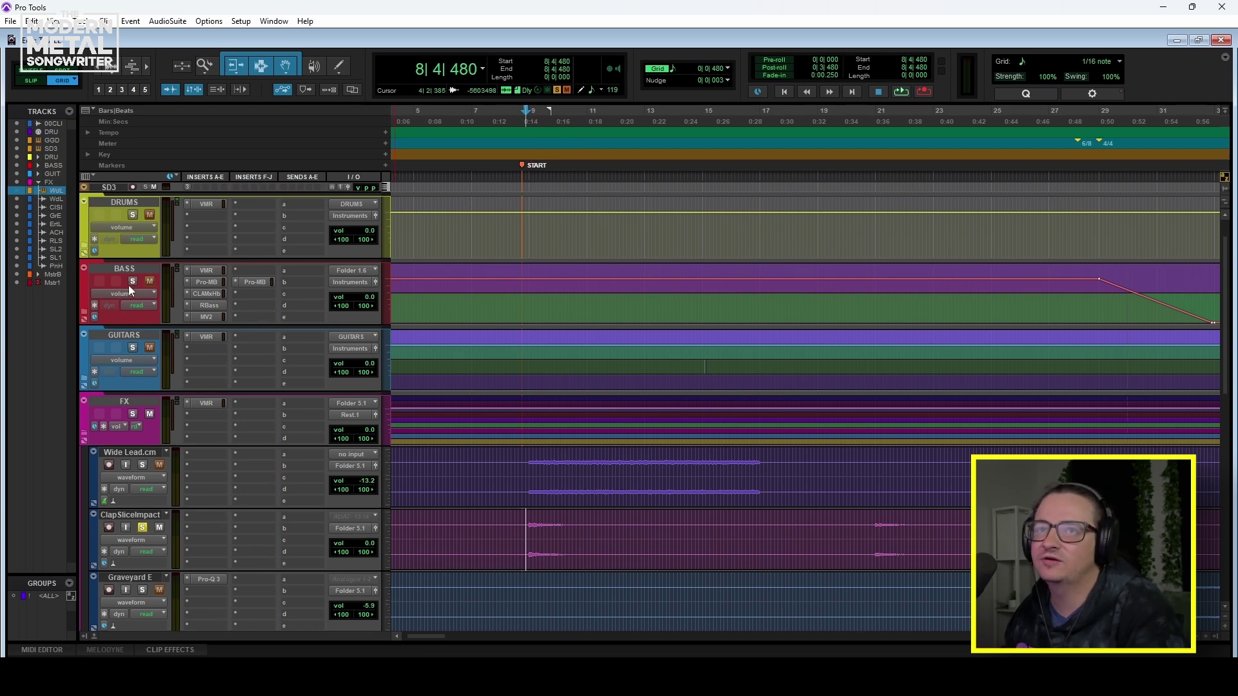
click(132, 214)
key(space)
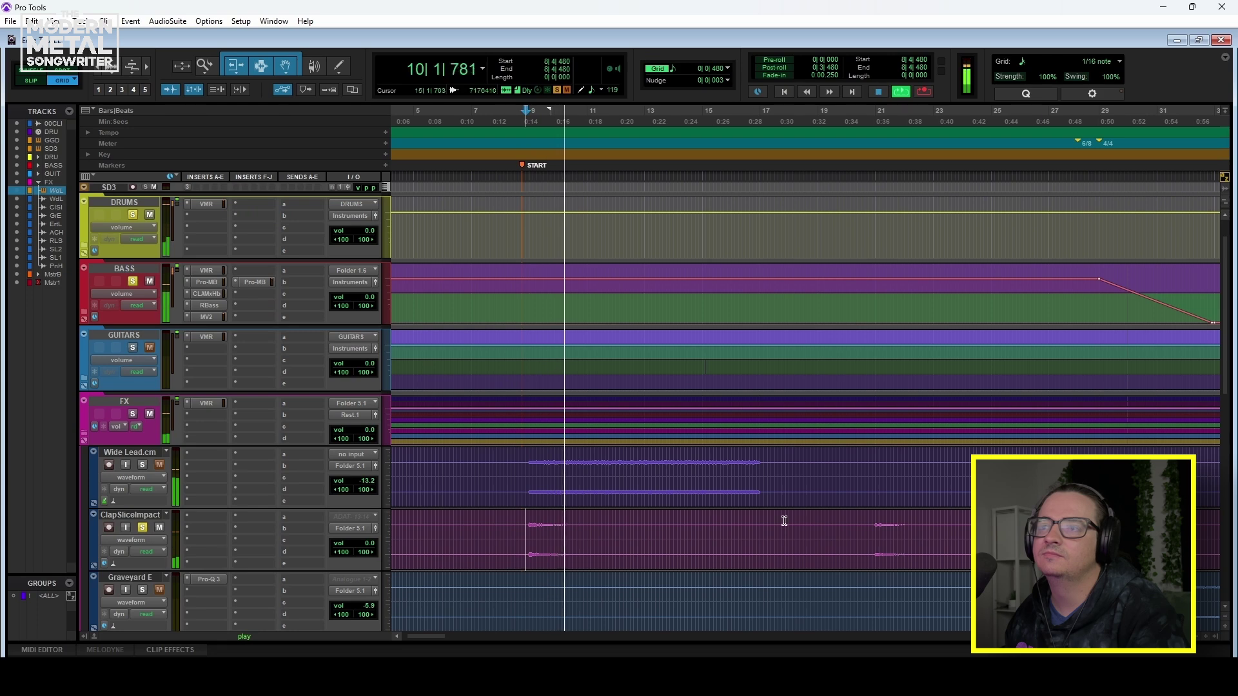
Step: Audition the further Clap Slice Impact hits with drums and bass from 20|4|000, 37|2|480 and 46|4|000
click(867, 525)
key(space)
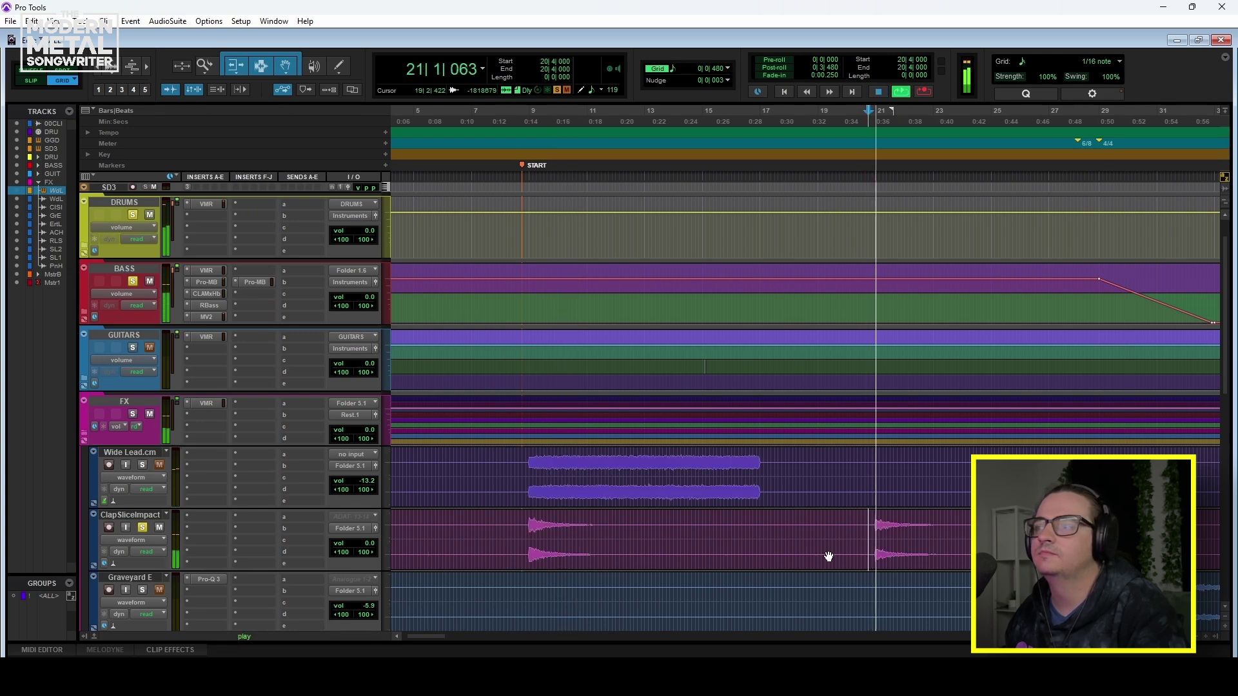
click(970, 551)
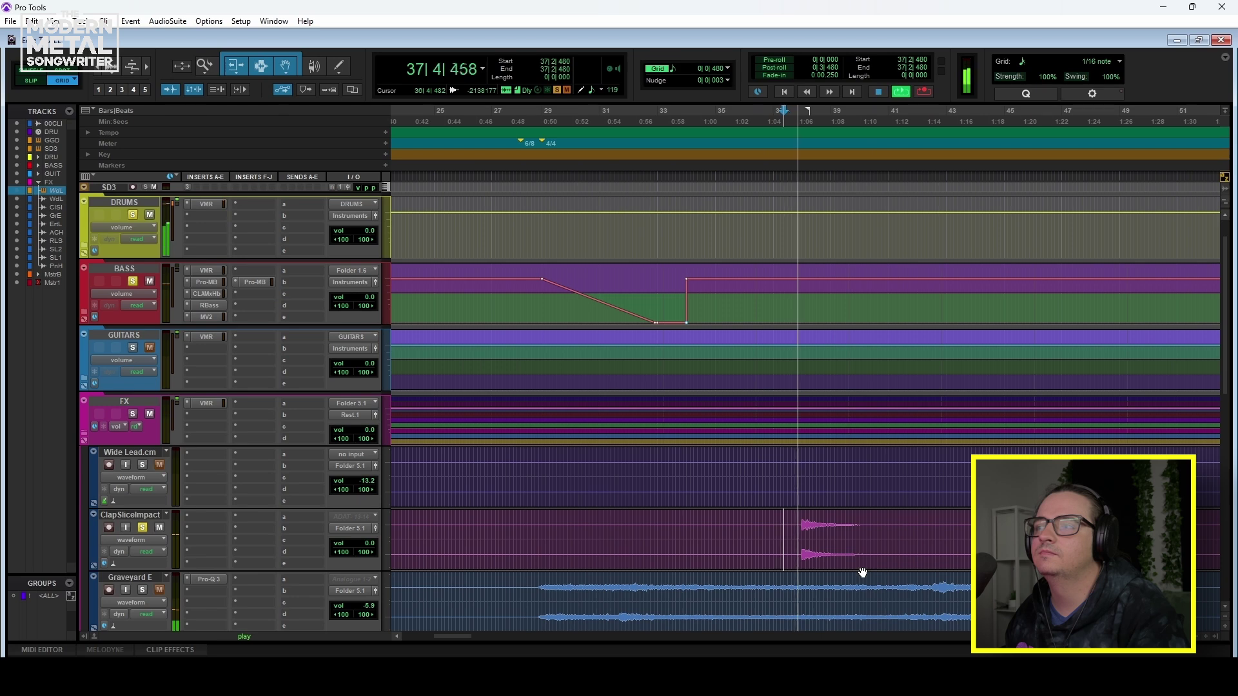
scroll(948, 525, right, 2)
click(951, 554)
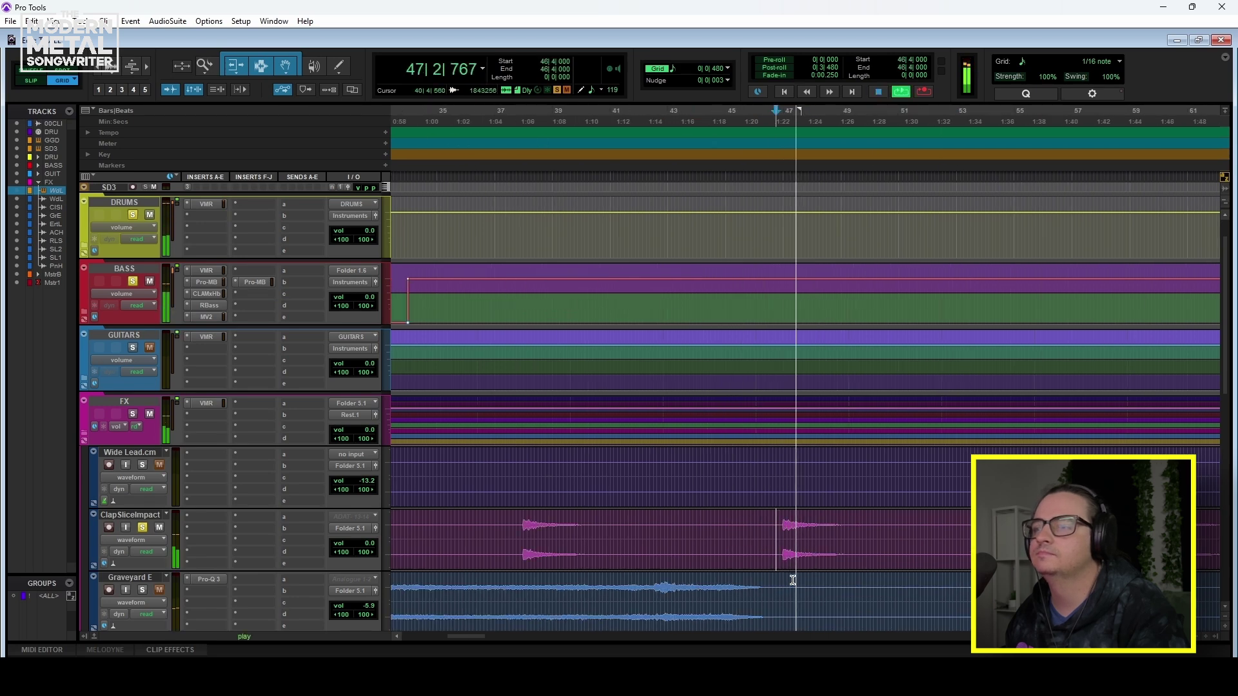
key(space)
Step: Solo Graveyard E in place of ClapSliceImpact and move the playback position to 28|5|000, where its sound starts
scroll(725, 573, down, 2)
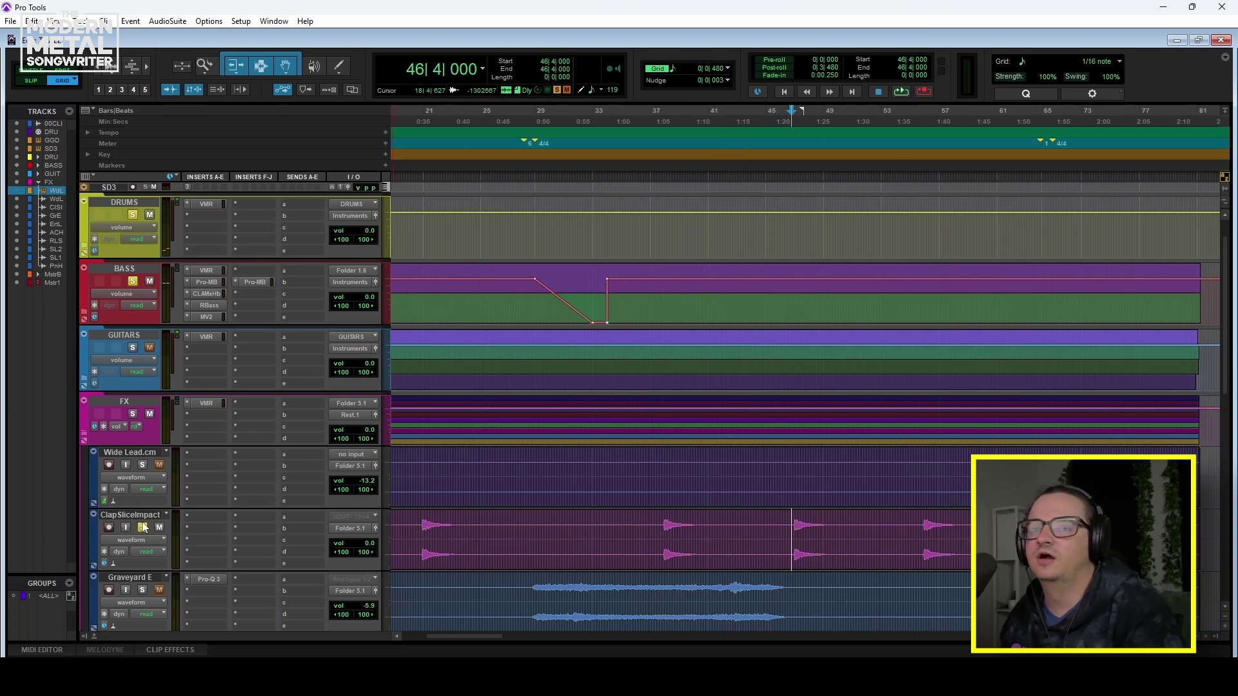
scroll(505, 566, down, 3)
scroll(513, 555, left, 5)
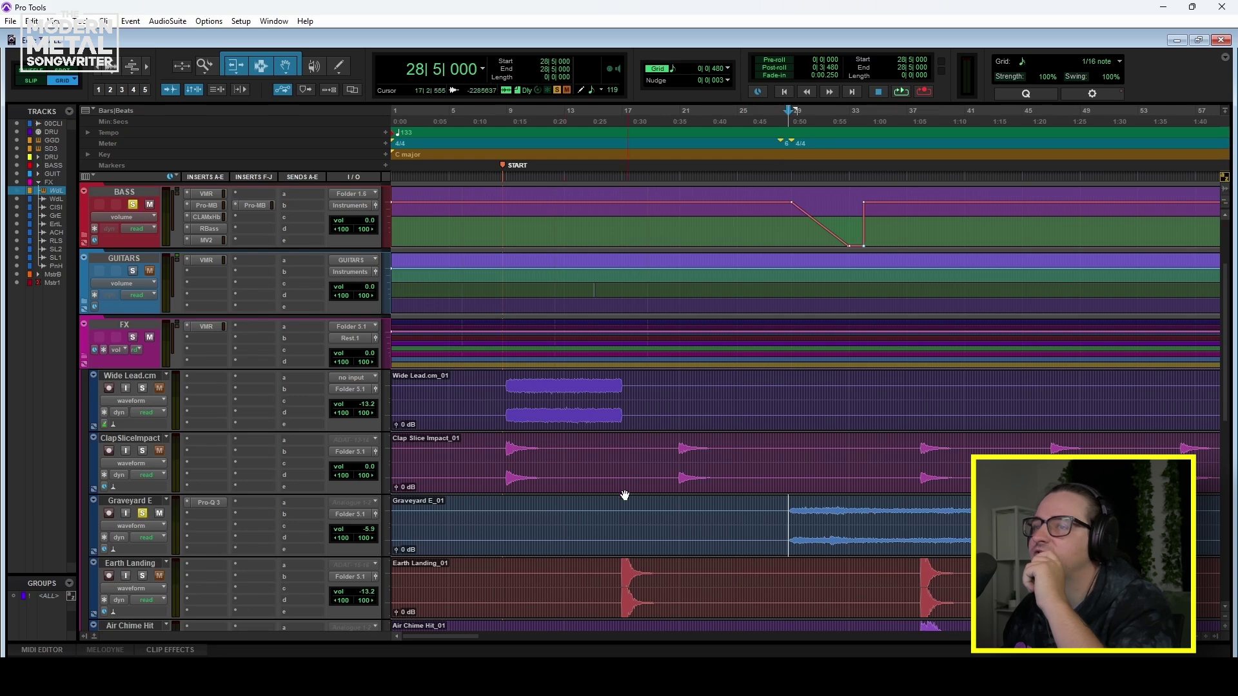
click(528, 554)
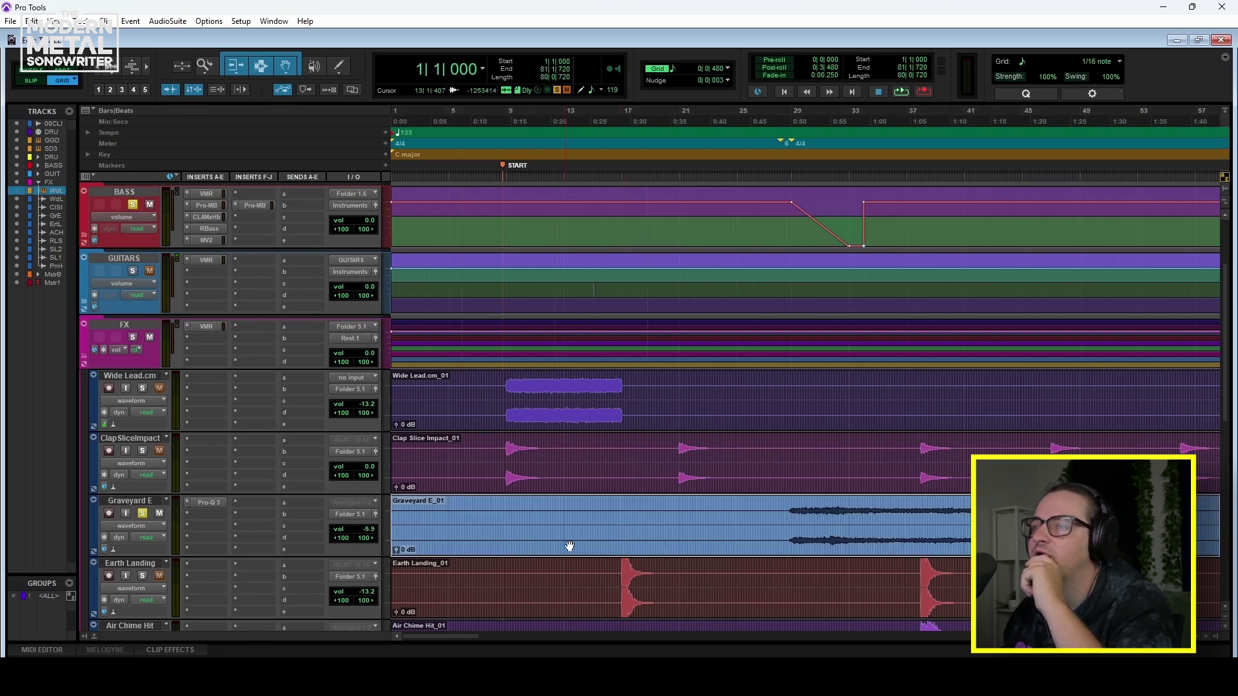
click(800, 504)
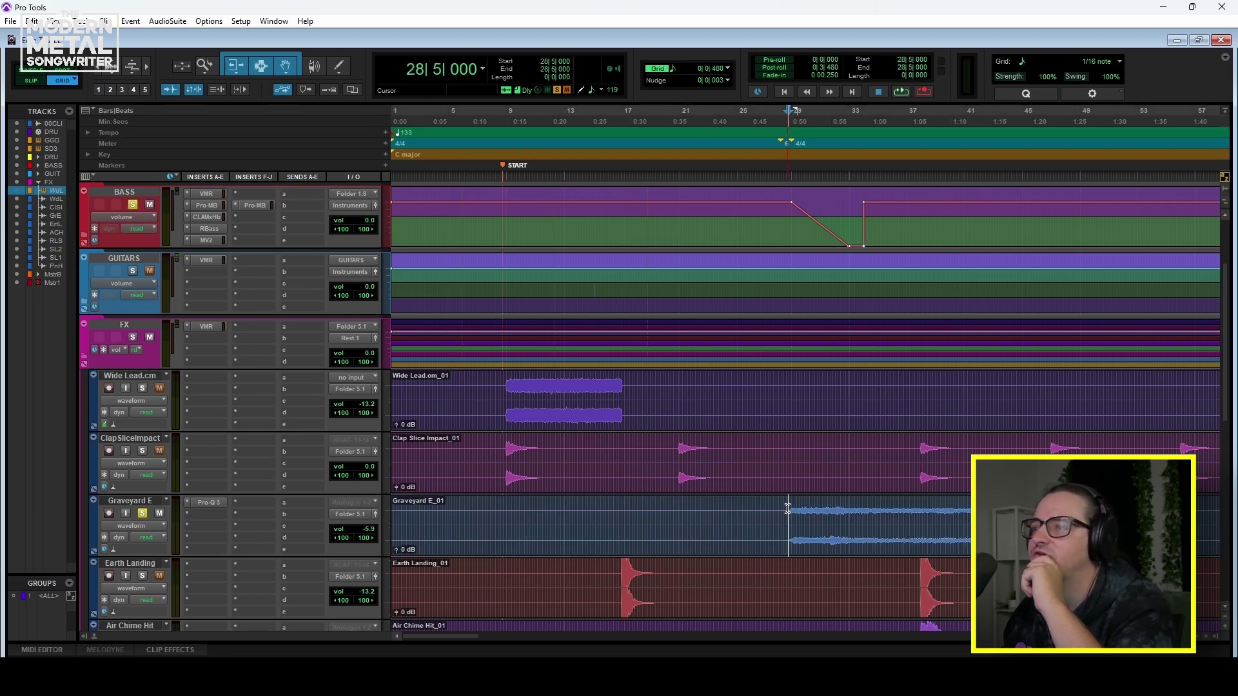
Step: Examine the Pro-Q 3 on Graveyard E during playback, soloing GUITARS and toggling Graveyard E's solo to compare, and close the plug-in
click(207, 503)
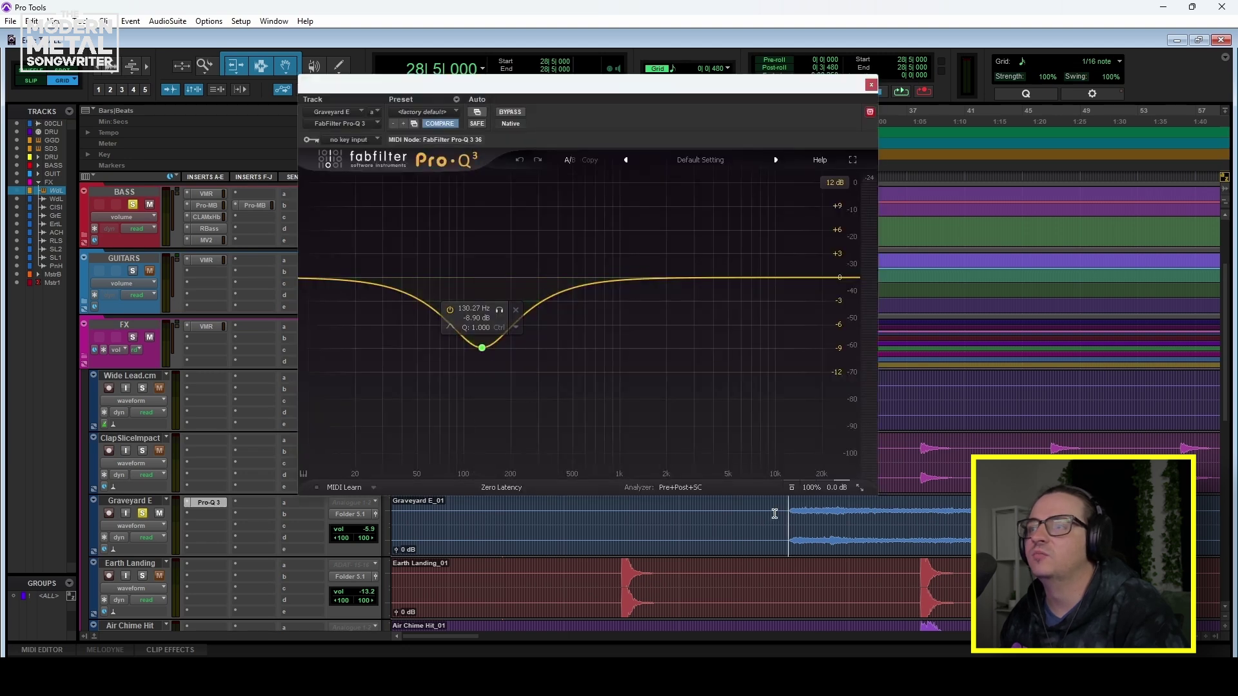
key(space)
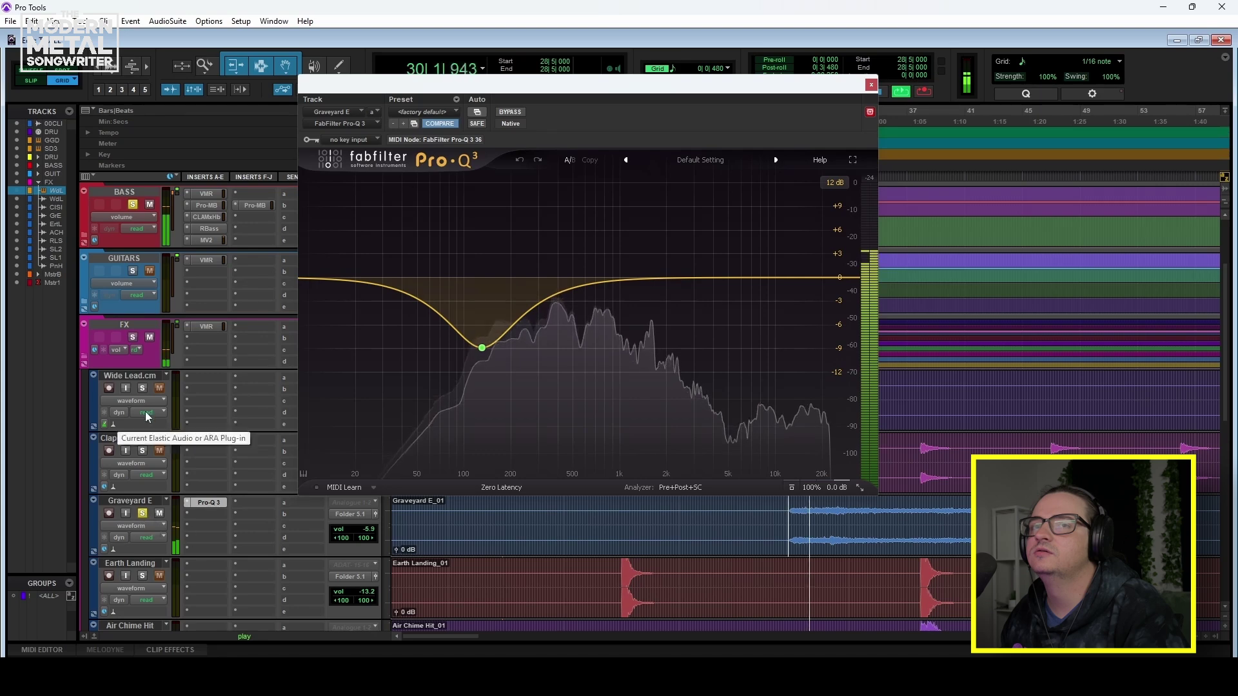
click(133, 270)
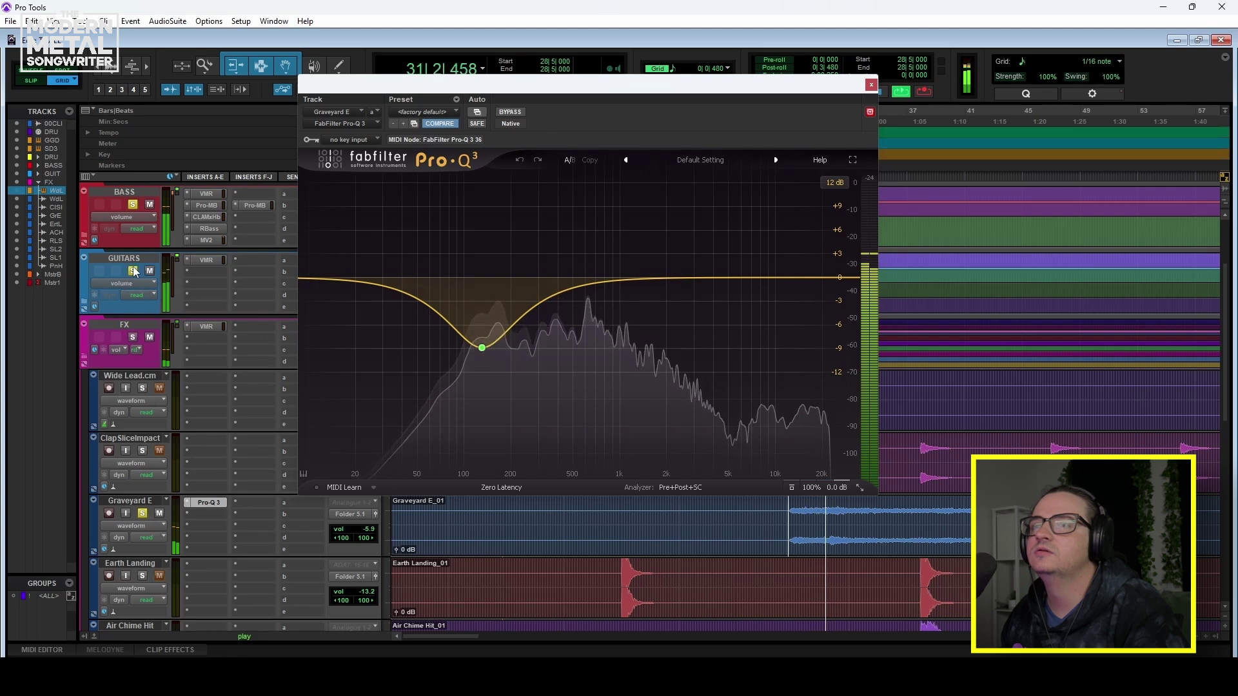
click(143, 514)
click(142, 514)
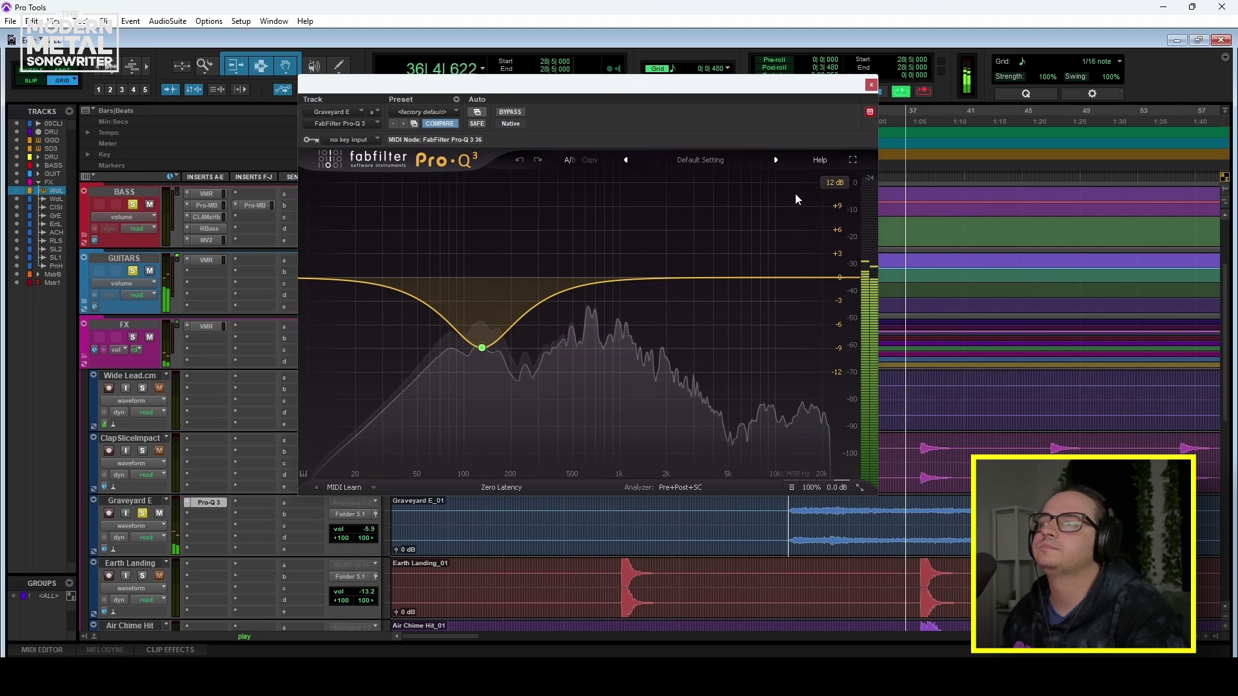
key(space)
click(871, 85)
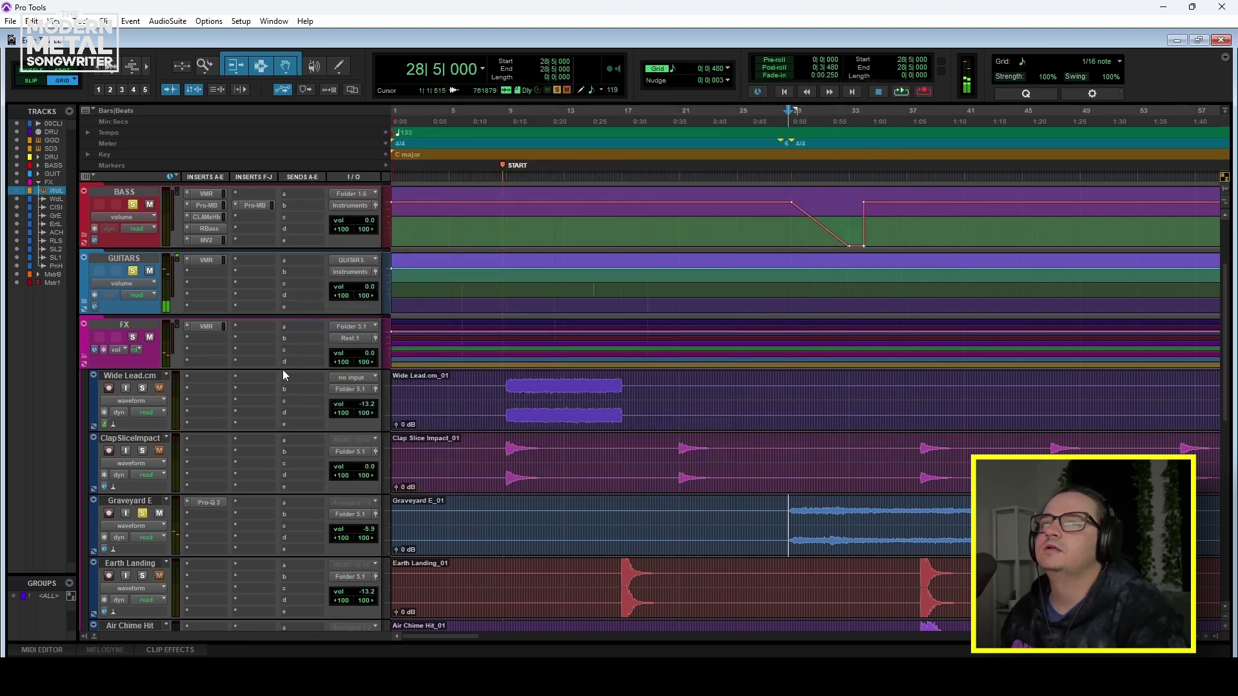
Step: Unsolo the GUITARS folder and place the playback position at 28|6|000 on Graveyard E
click(133, 271)
key(ctrl+bracketright)
key(ctrl+bracketright)
click(625, 511)
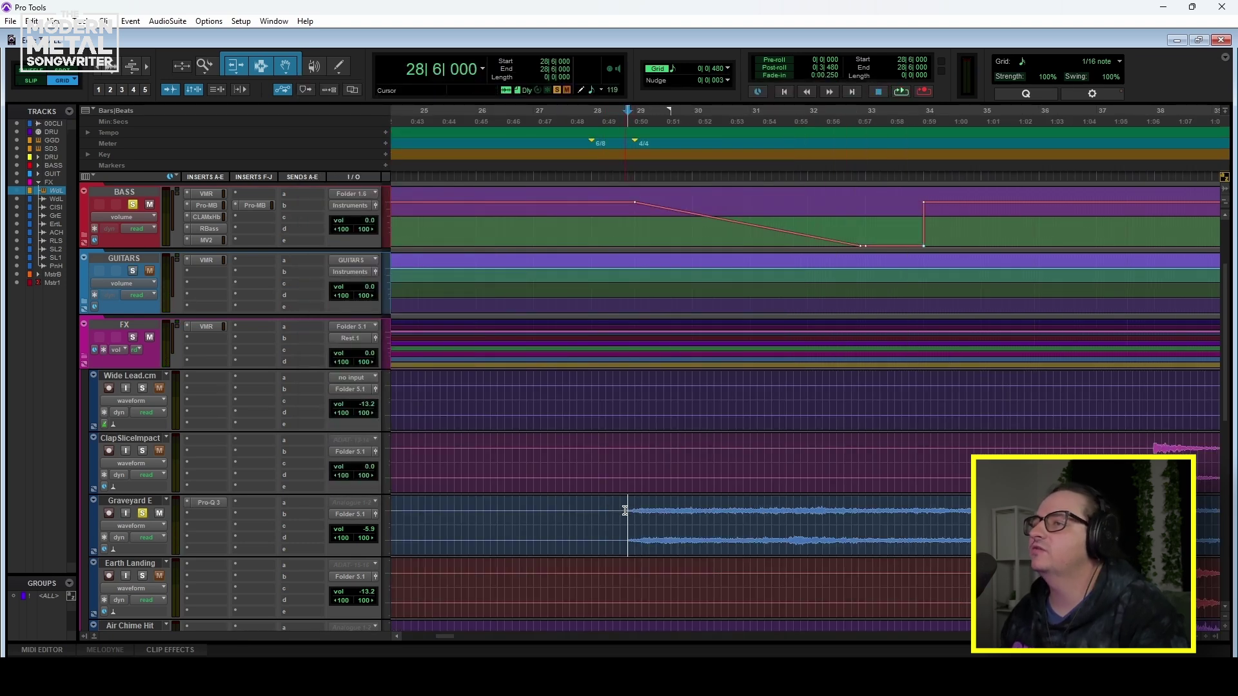
key(ctrl+bracketleft)
key(ctrl+bracketleft)
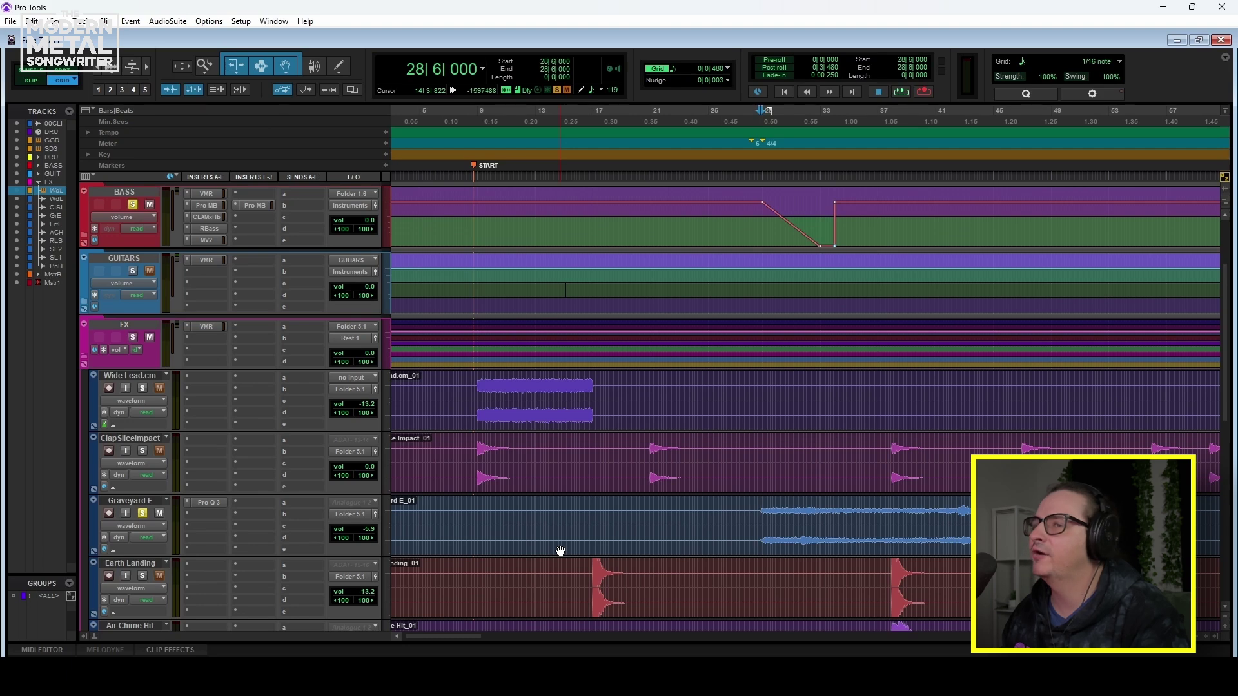
scroll(568, 550, left, 1)
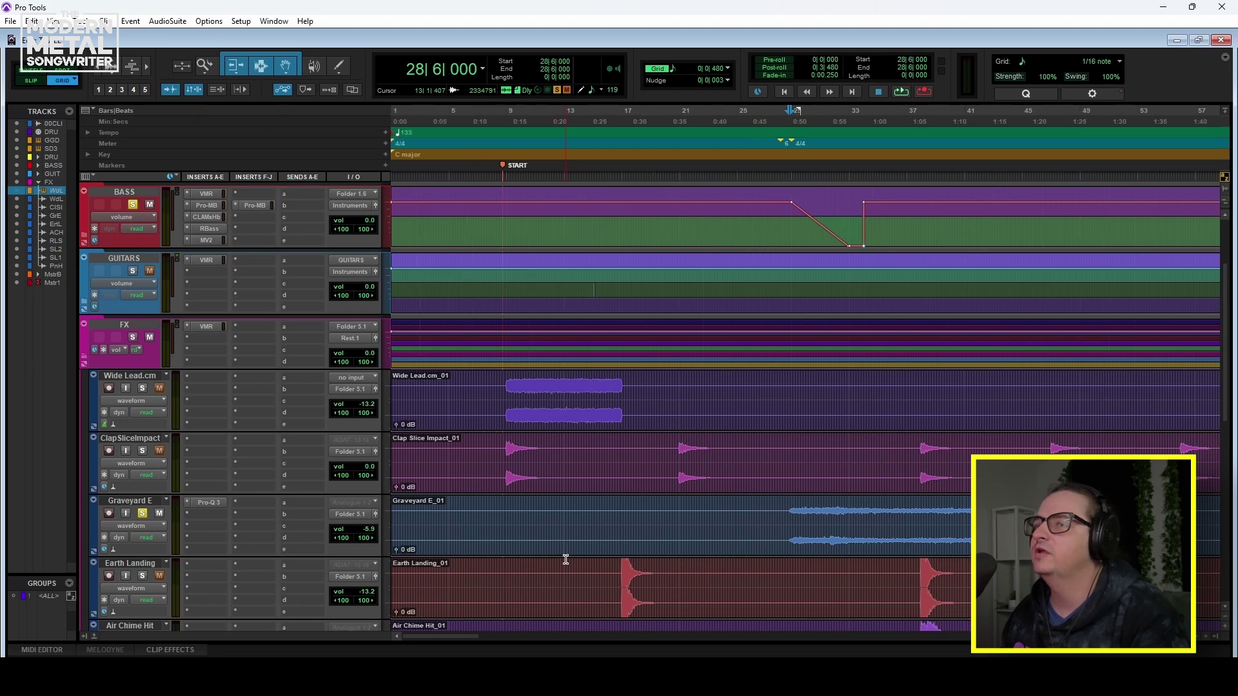
Step: Play the full mix from 28|1|000 with all solos cleared, toggling the mute on Graveyard E to compare
click(600, 549)
click(780, 514)
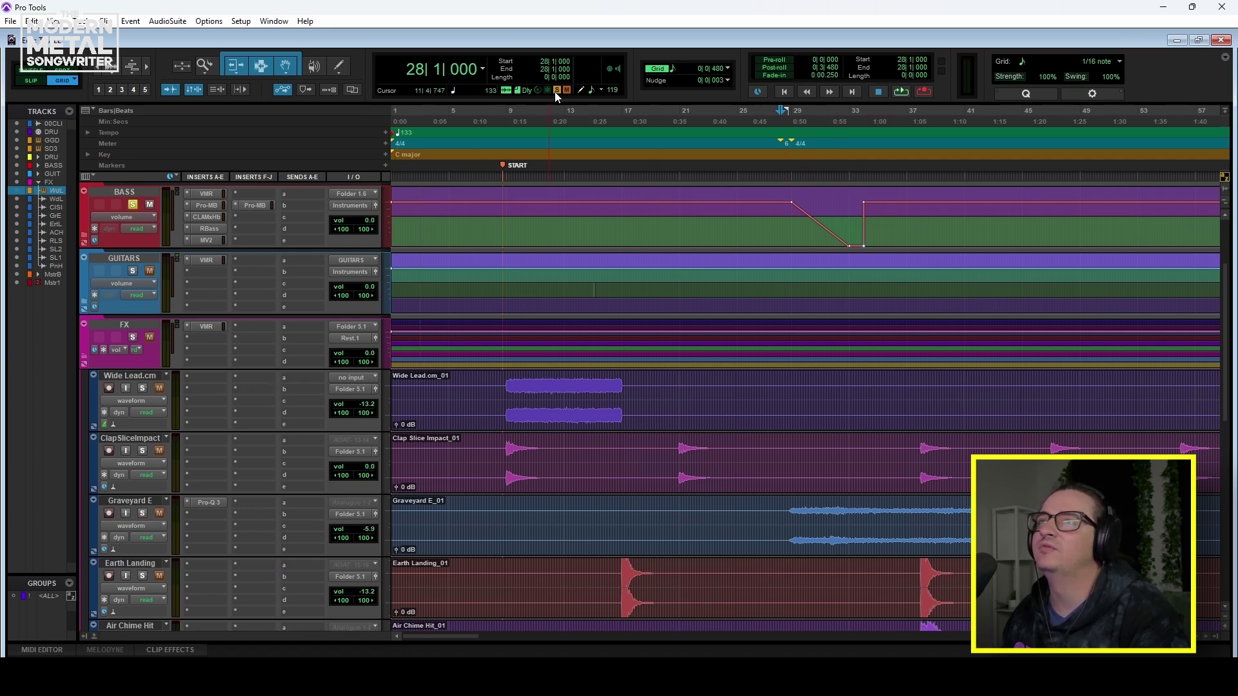
key(space)
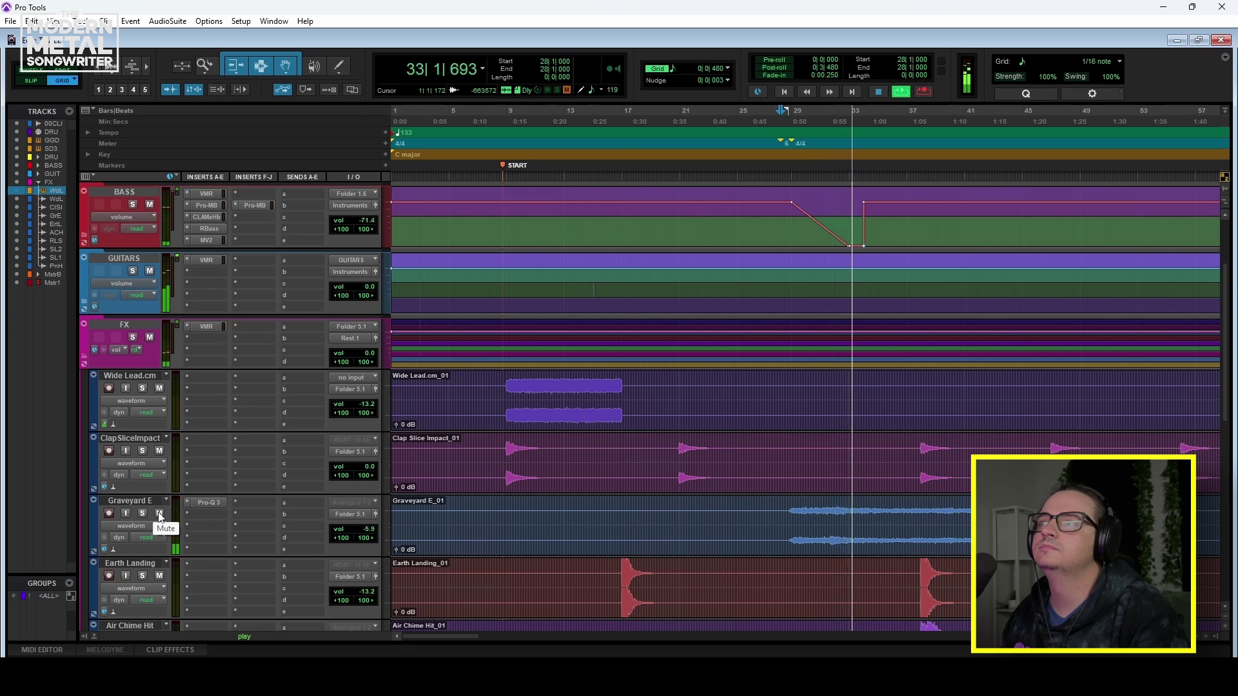
click(159, 515)
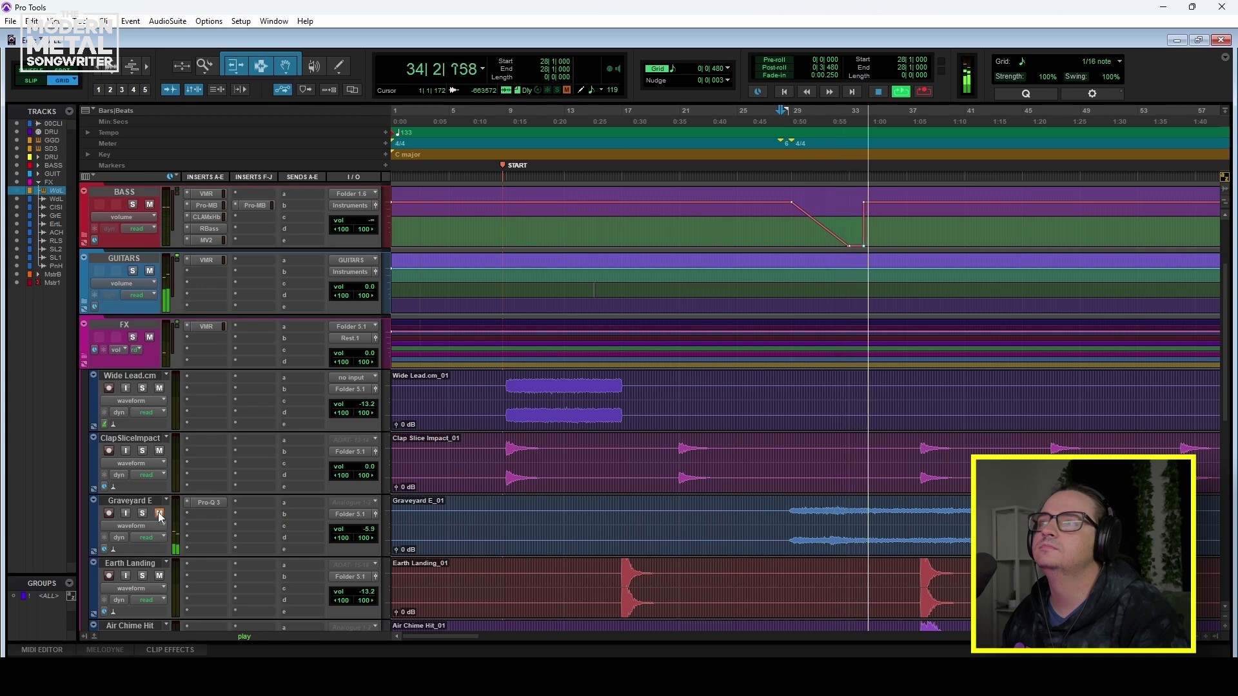
key(space)
Step: Solo Earth Landing and audition its first hit from 16|4|000, adding ClapSliceImpact to the solo
scroll(258, 548, down, 3)
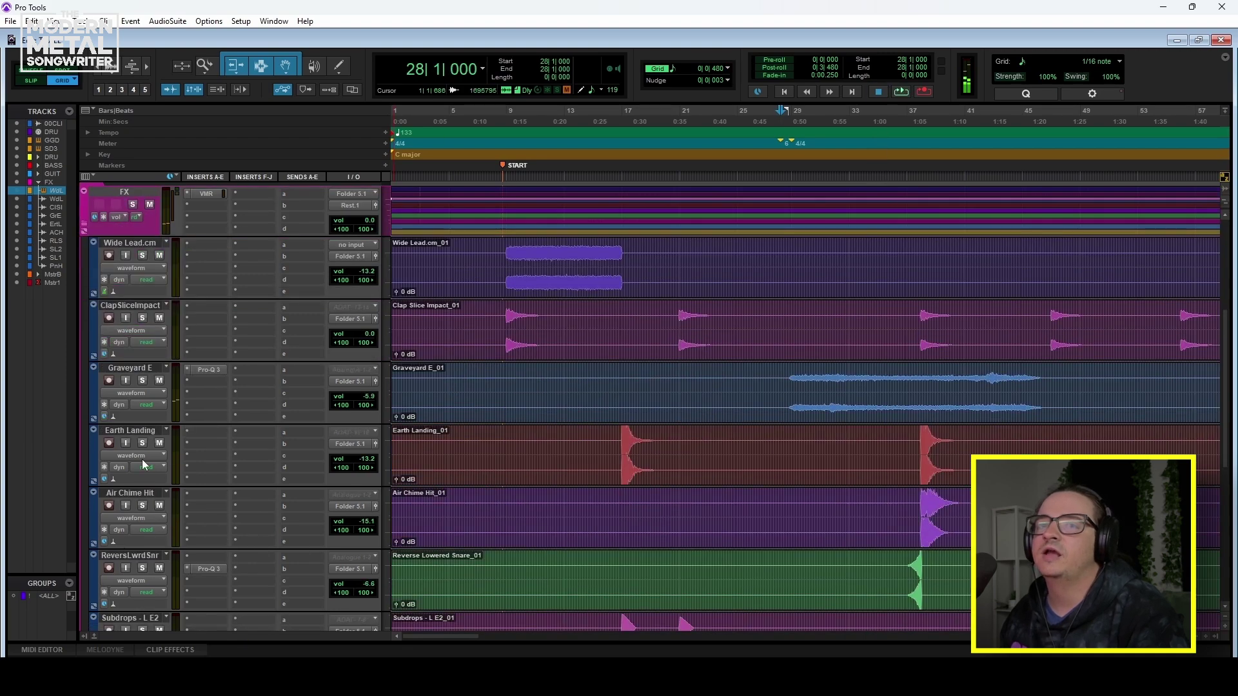
click(616, 445)
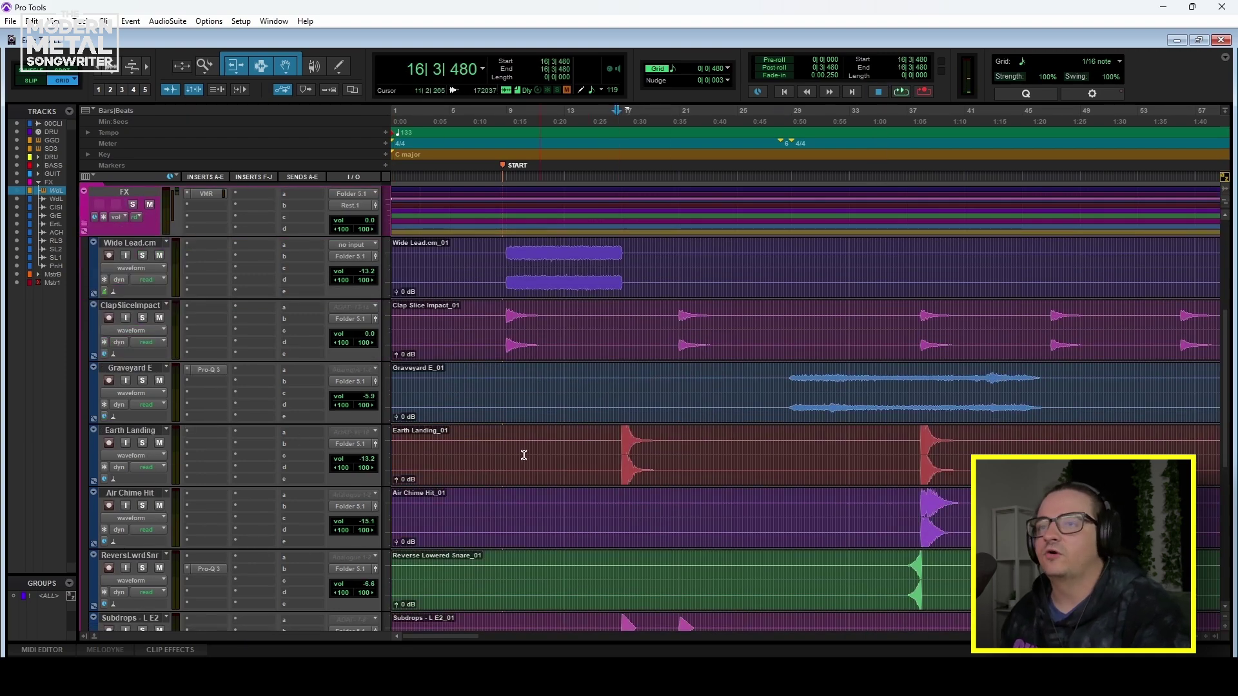
click(143, 443)
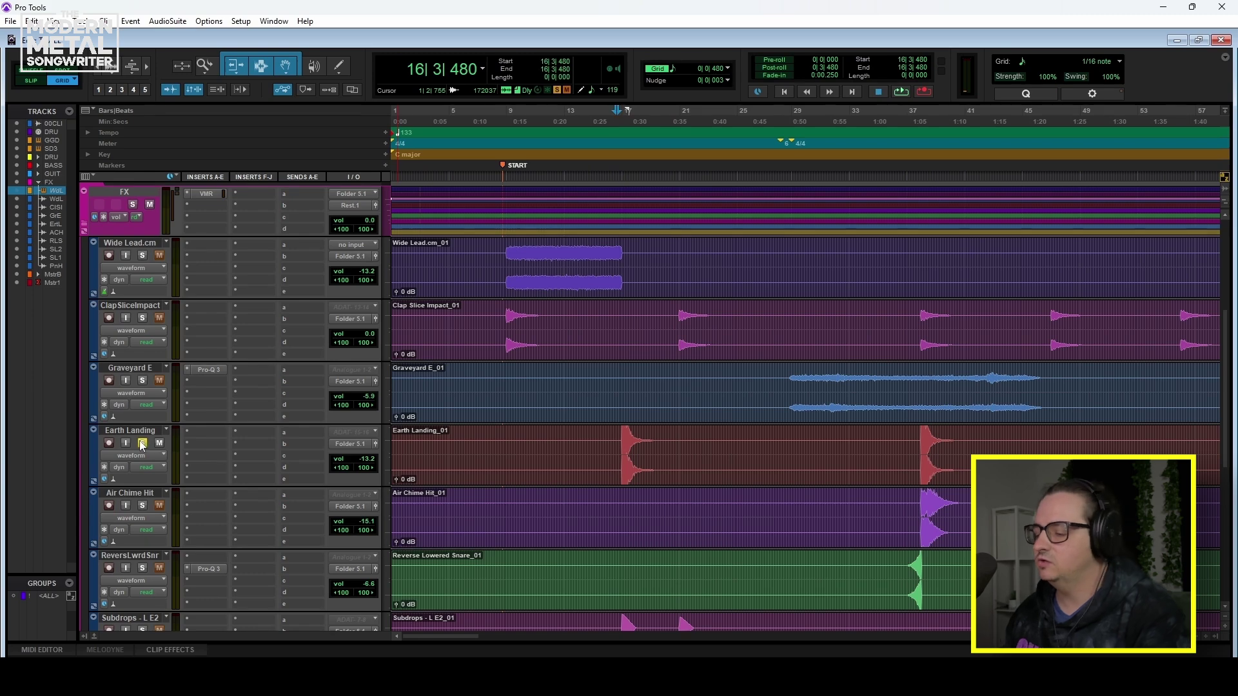
key(space)
scroll(609, 506, up, 1)
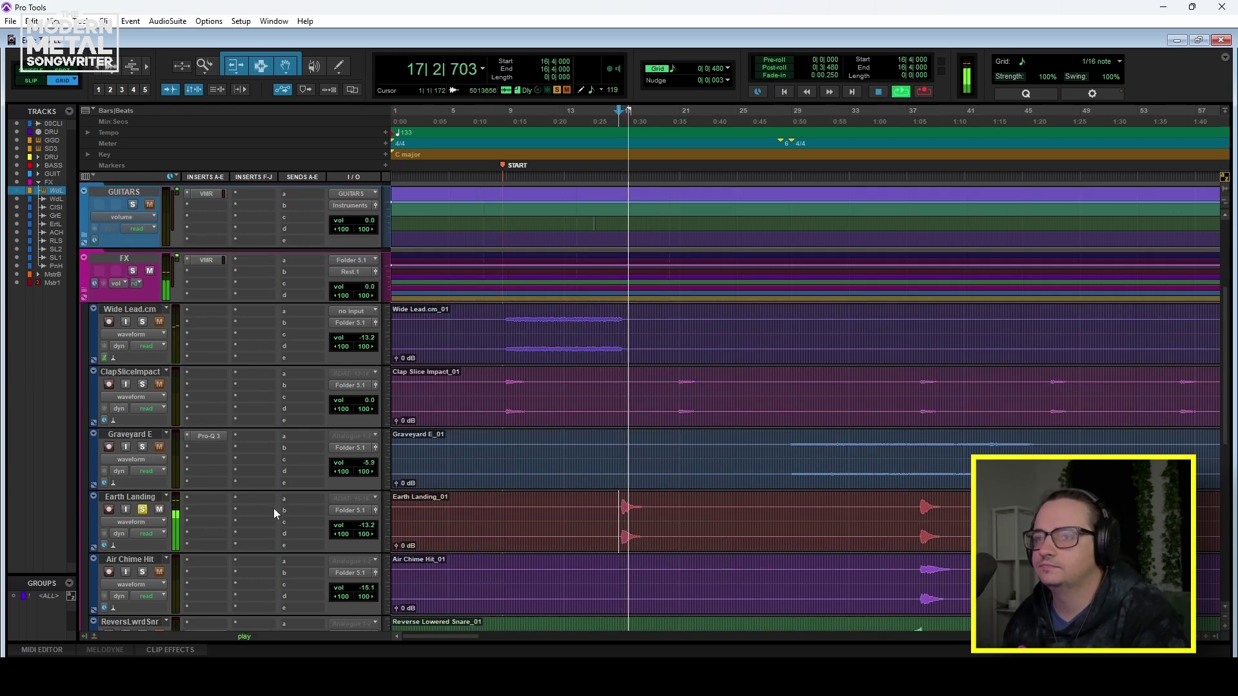
key(space)
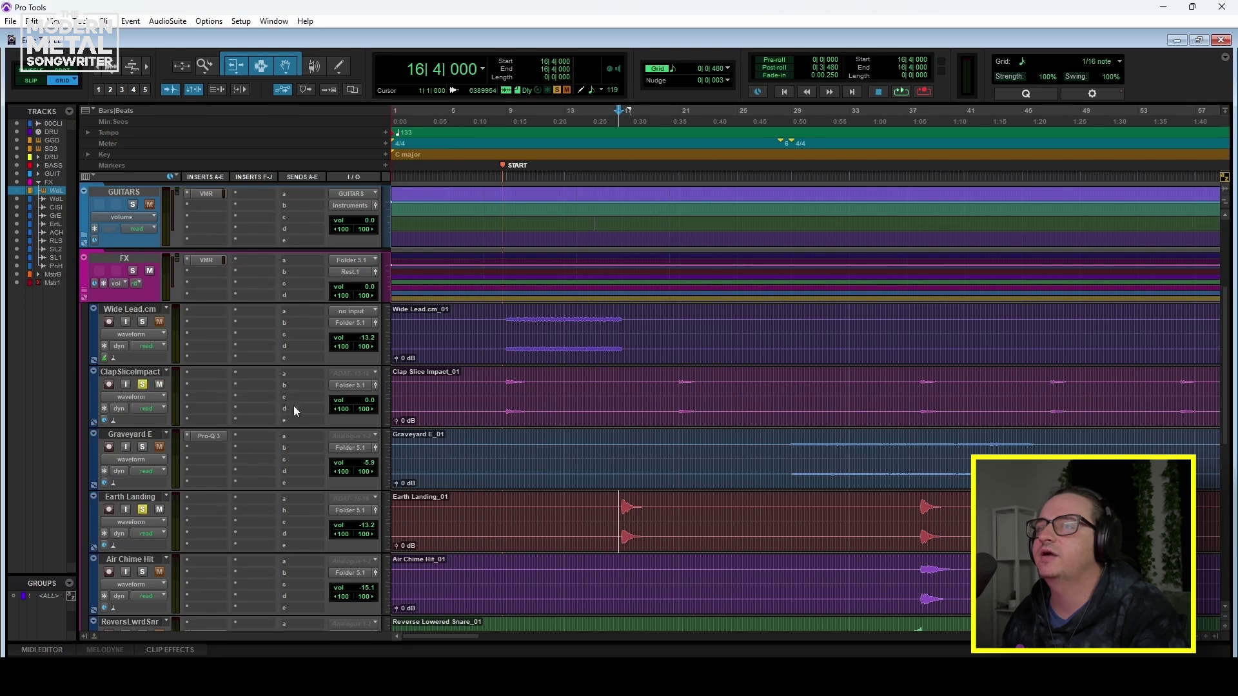
Step: Look over the impact hits along the timeline and select 16|3|480 to 19|1|480 across ClapSliceImpact through Earth Landing
scroll(644, 447, down, 1)
scroll(645, 446, up, 1)
scroll(724, 467, right, 5)
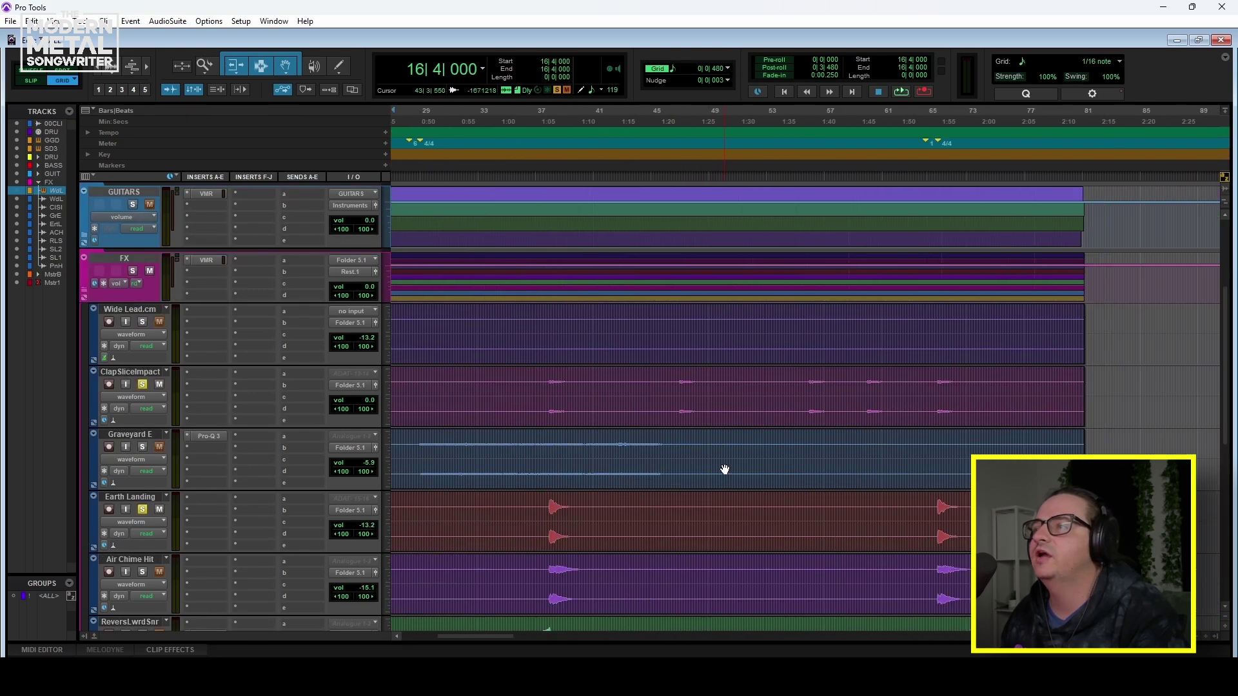
scroll(728, 451, left, 5)
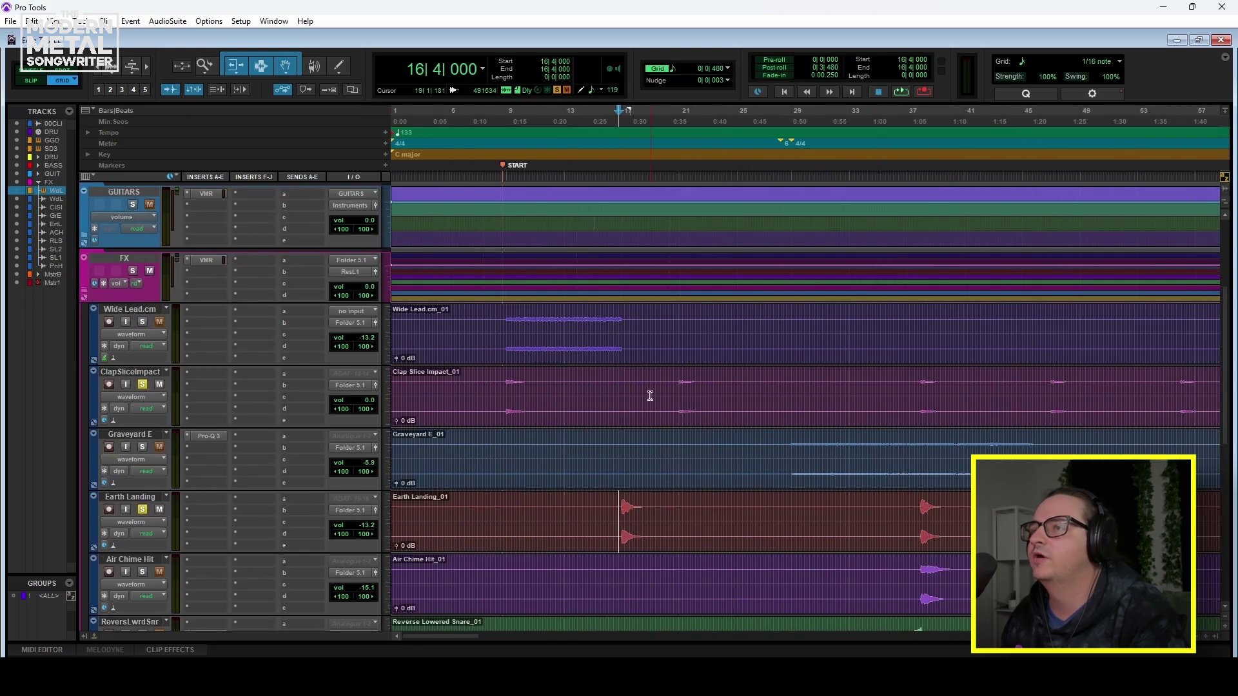
drag(616, 386, 653, 530)
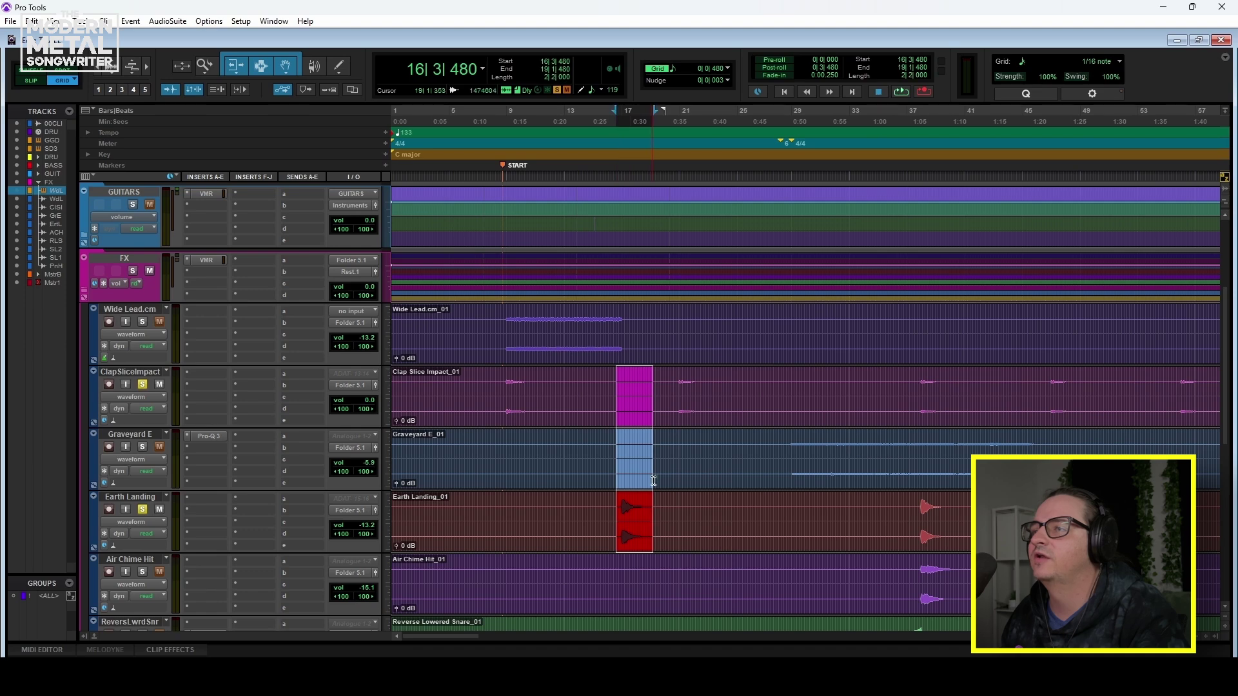
scroll(658, 437, down, 2)
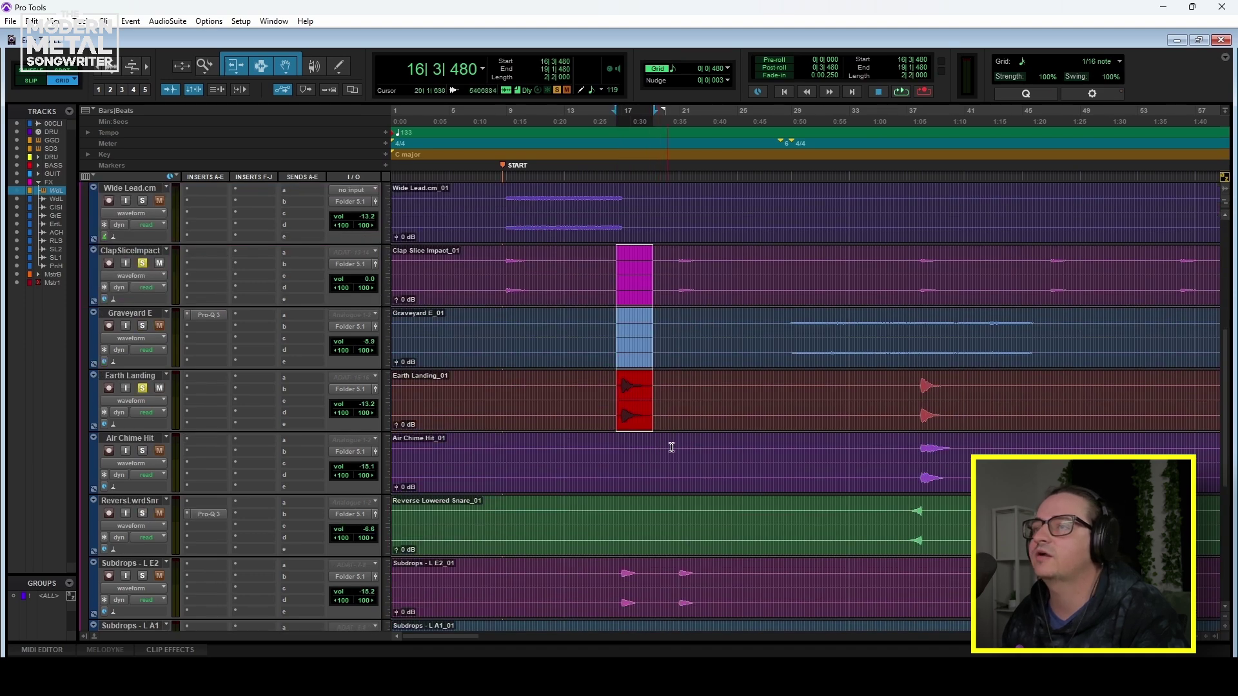
scroll(655, 445, right, 3)
scroll(608, 454, left, 3)
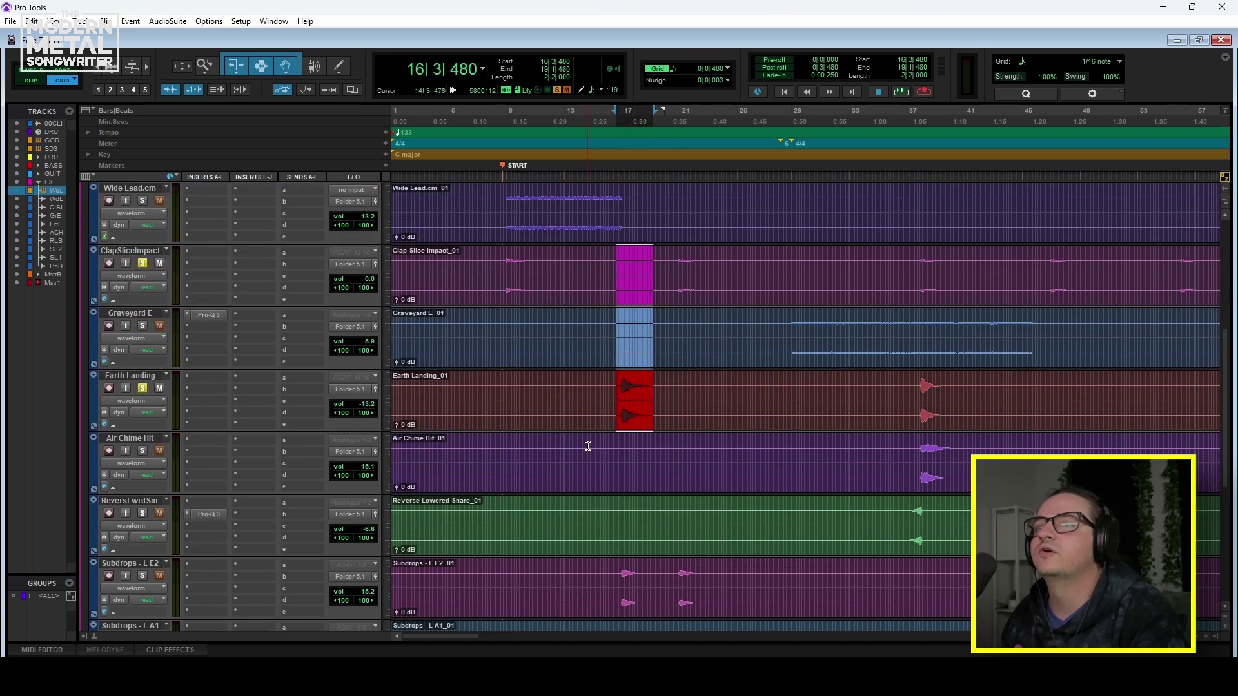
Step: Solo Air Chime Hit in place of Earth Landing, audition its first hit from 37|2|000, and unsolo it
scroll(652, 442, right, 1)
click(781, 444)
scroll(782, 448, right, 3)
scroll(761, 455, left, 1)
scroll(736, 452, left, 1)
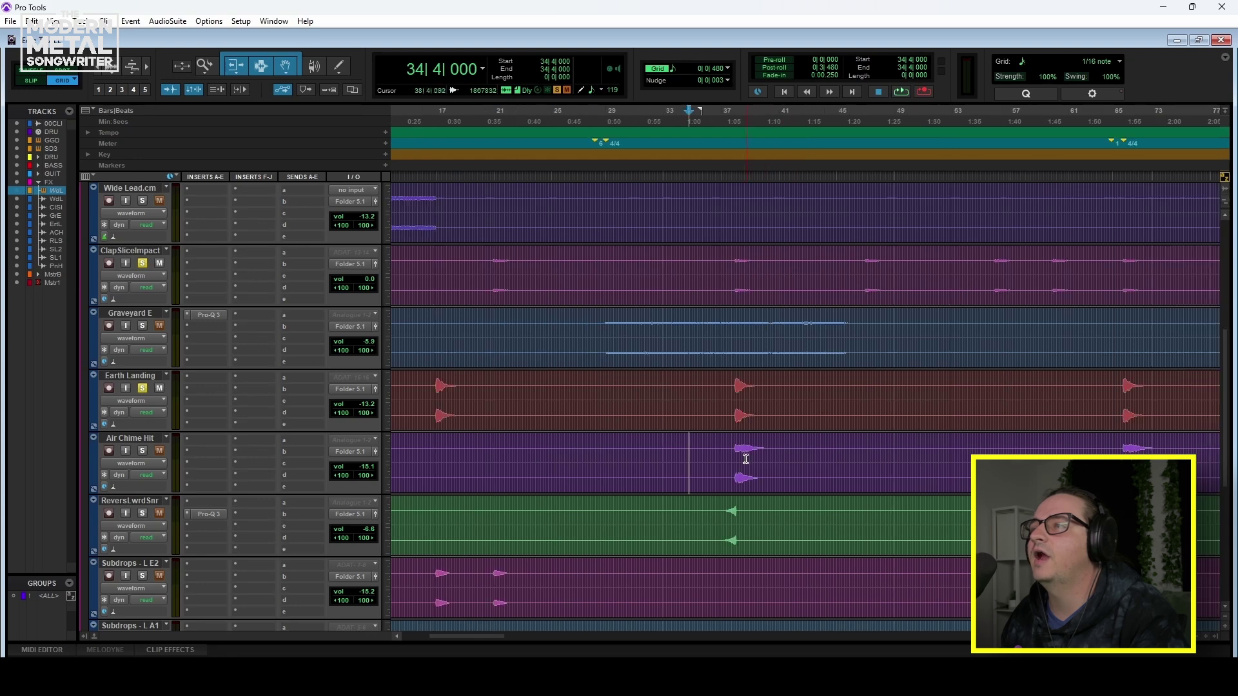
click(143, 389)
key(space)
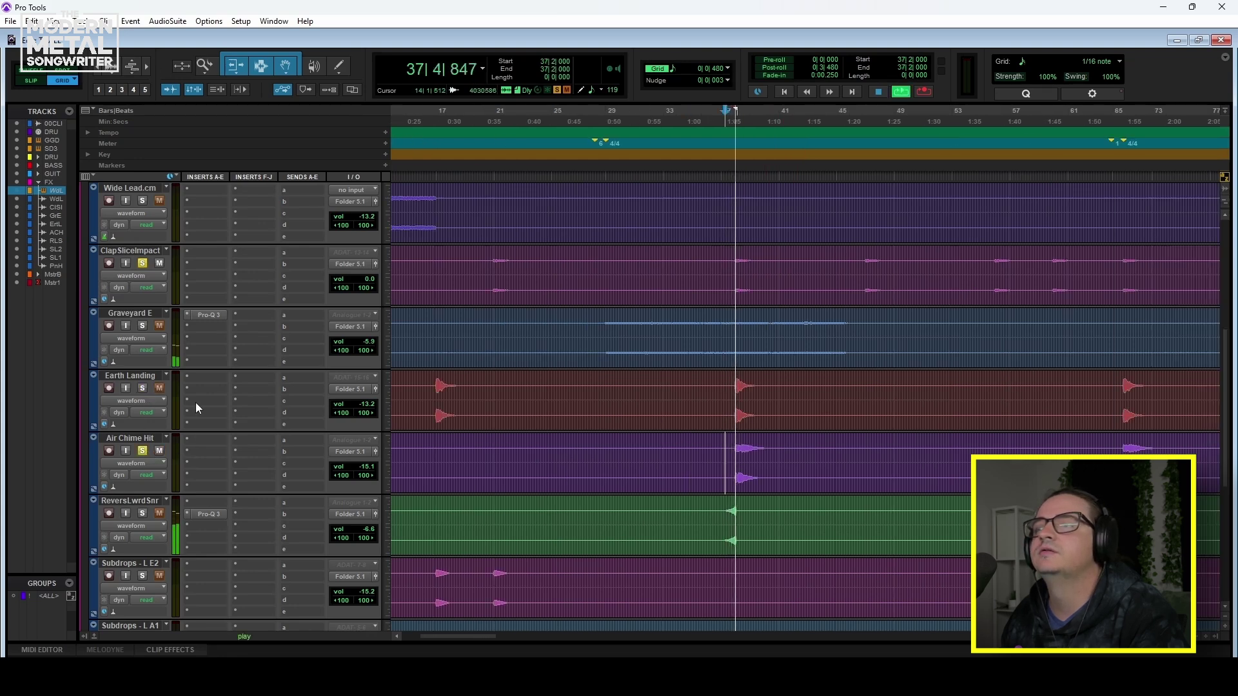
click(144, 451)
key(space)
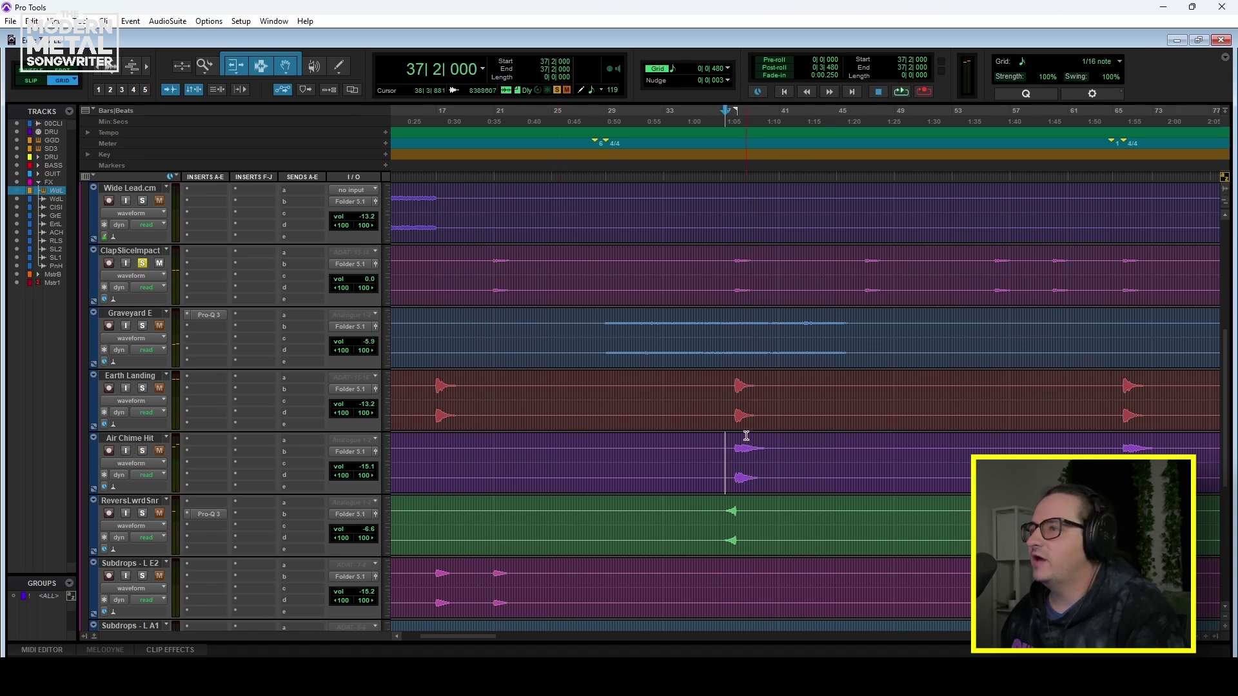
Step: Solo Air Chime Hit and Earth Landing, play from 36|4|000, and add Graveyard E and the reverse snare track to the solo
key(ctrl+bracketleft)
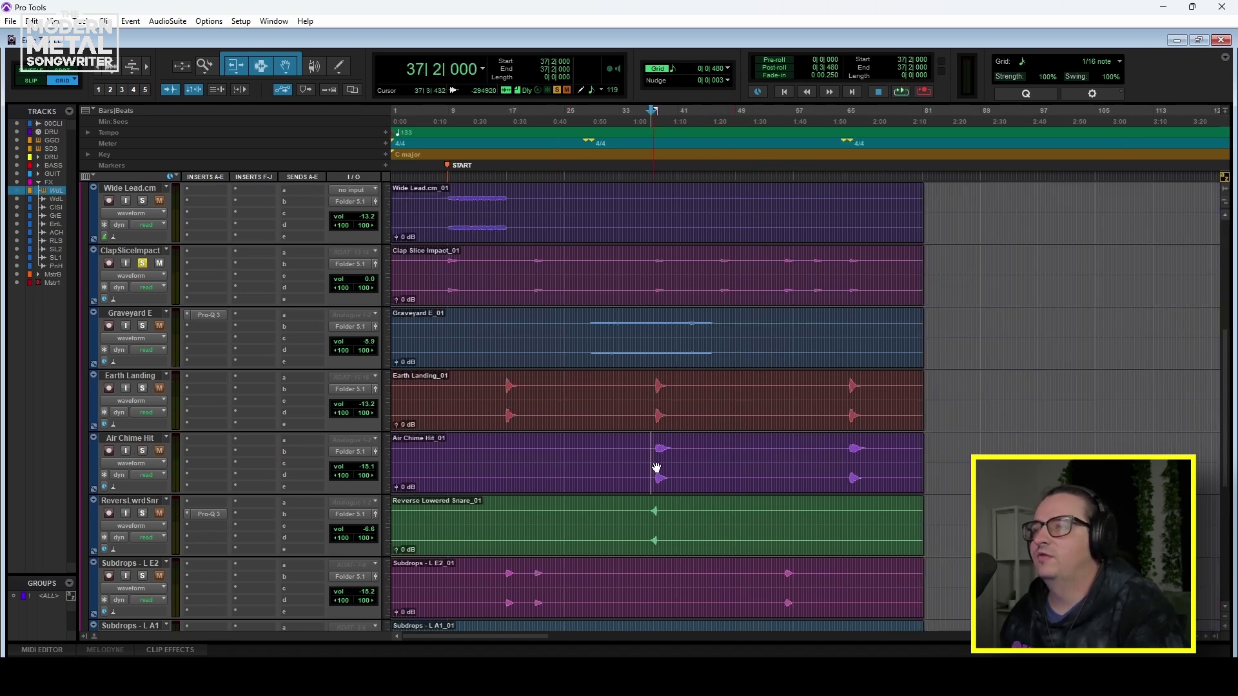
click(142, 451)
click(143, 390)
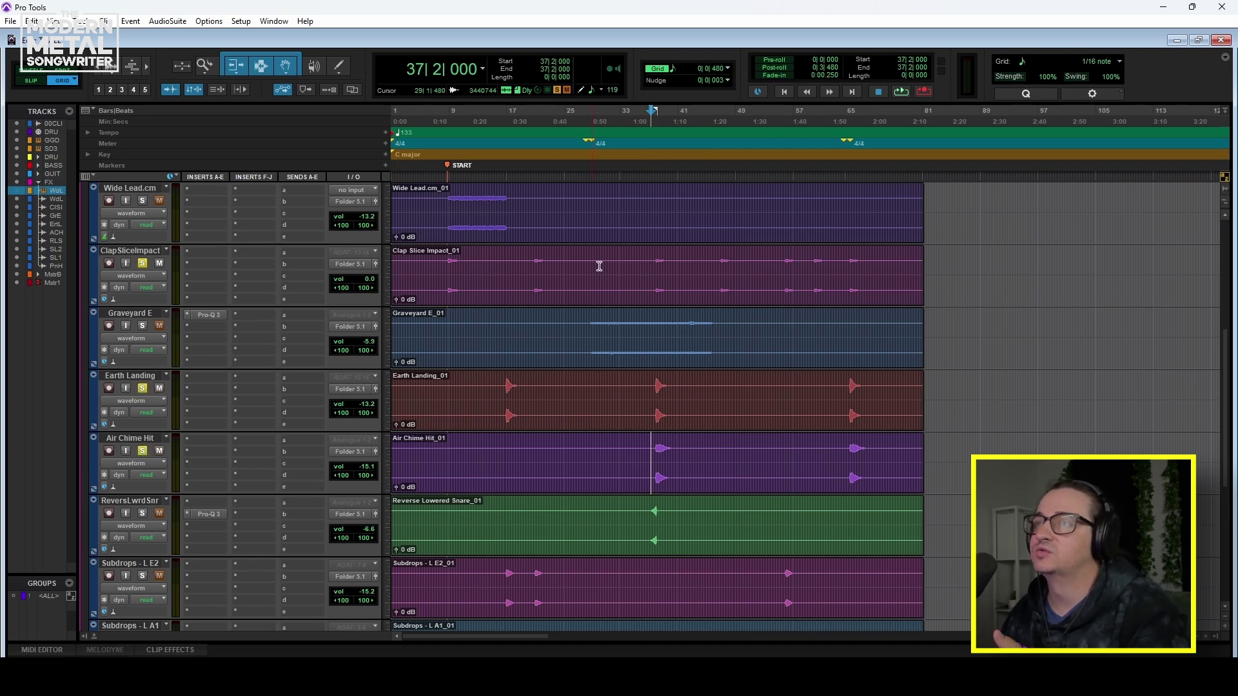
click(648, 165)
key(space)
click(142, 325)
scroll(155, 296, up, 1)
scroll(262, 331, down, 1)
scroll(348, 361, down, 2)
key(space)
click(143, 388)
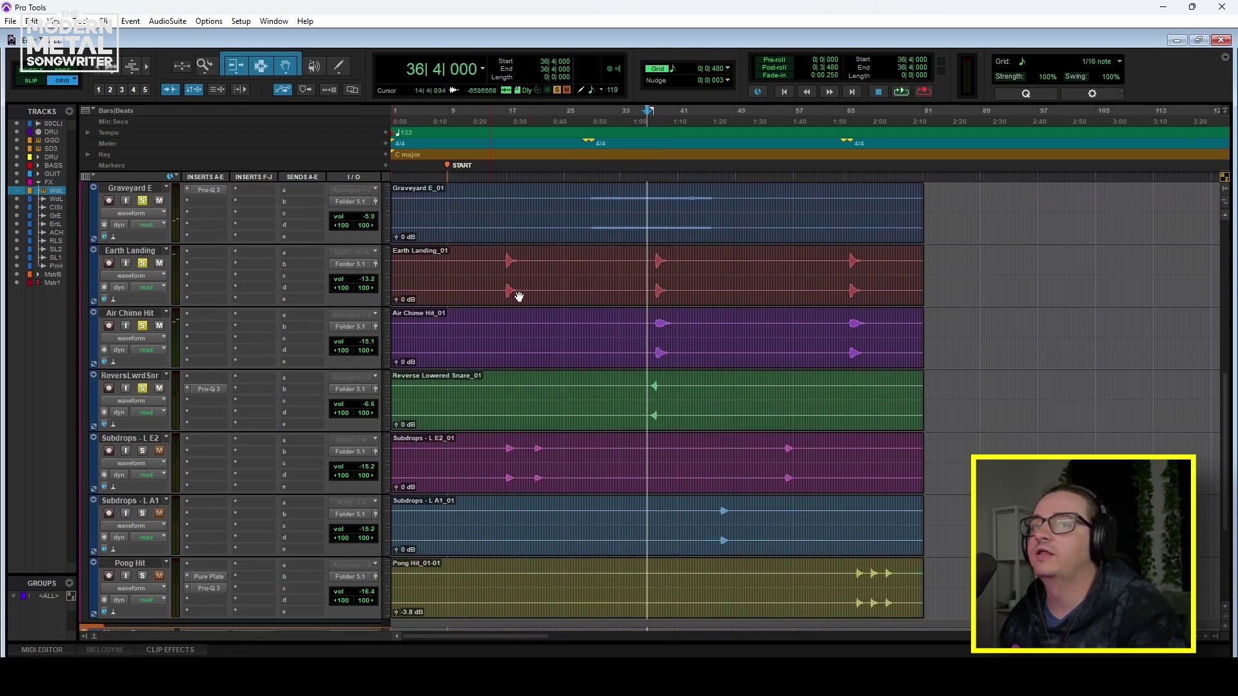
Step: Play the soloed FX tracks together from 36|3|000
click(640, 123)
click(647, 122)
key(space)
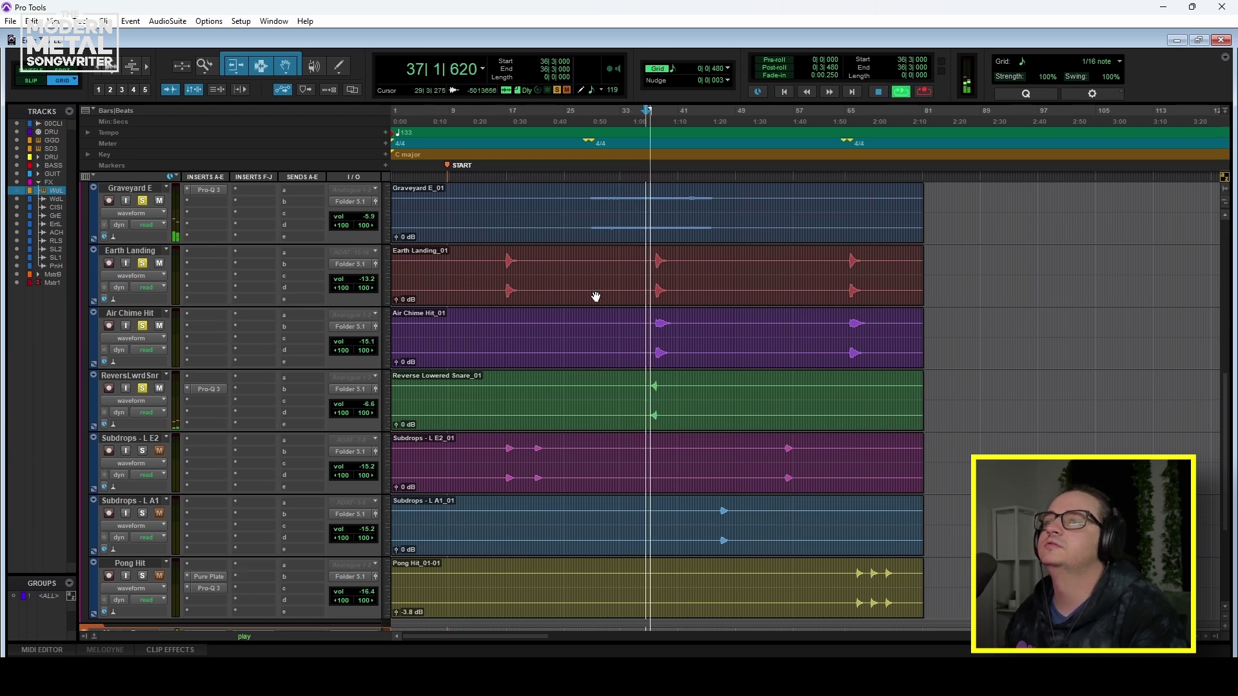
Step: Add the GUITARS, BASS and DRUMS folders to the solo, replay from 36|3|000, and clear all solos
scroll(253, 420, up, 4)
click(133, 270)
key(space)
click(132, 205)
key(space)
scroll(178, 272, up, 2)
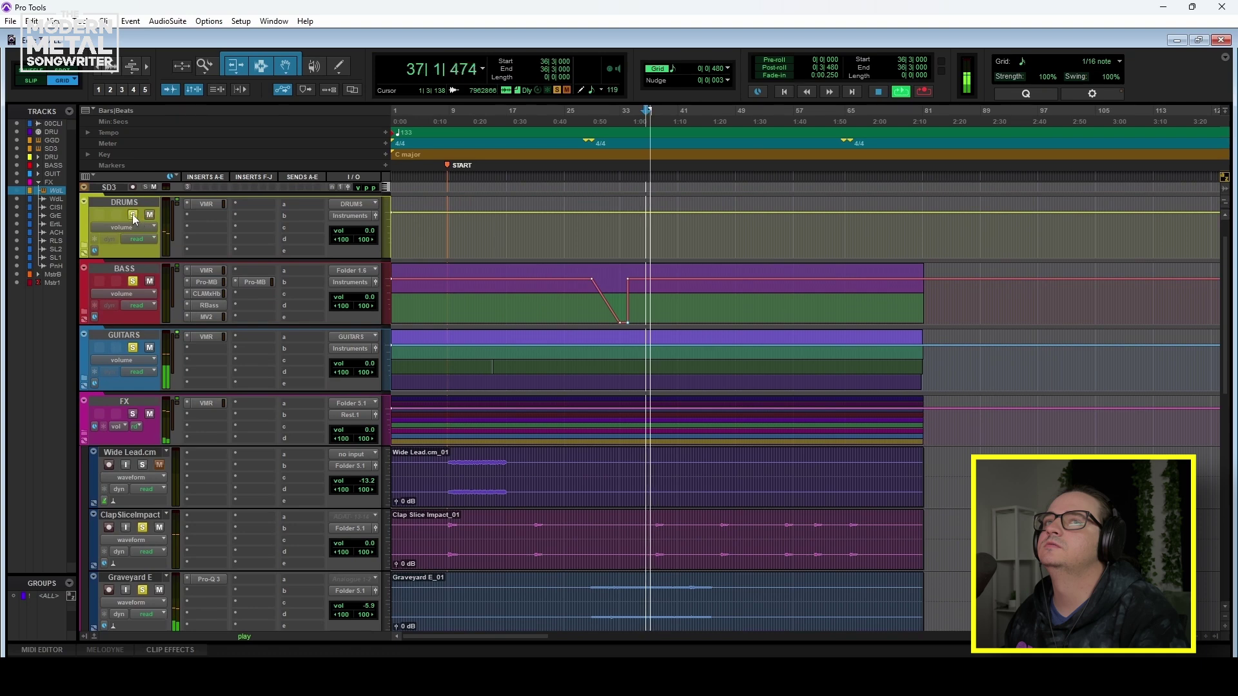
scroll(301, 369, down, 4)
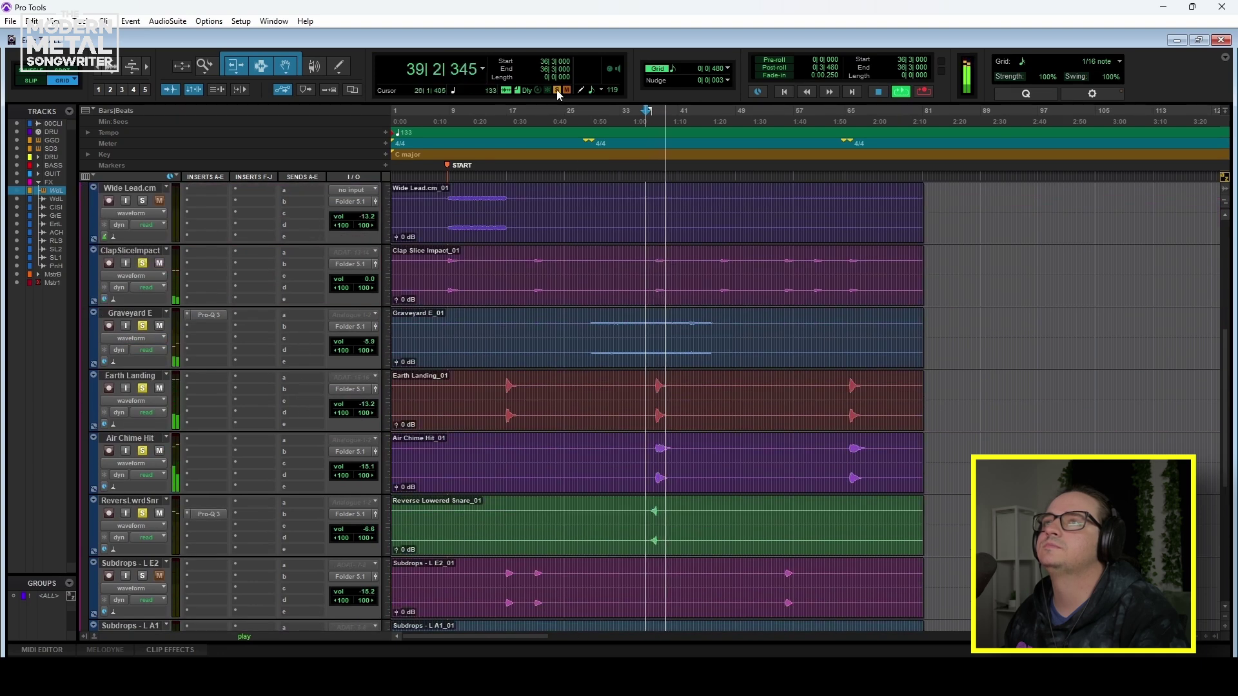
key(space)
Step: Select the first two sub drops on Subdrops - L E2, starting at 16|4|480, and examine them
scroll(493, 474, down, 1)
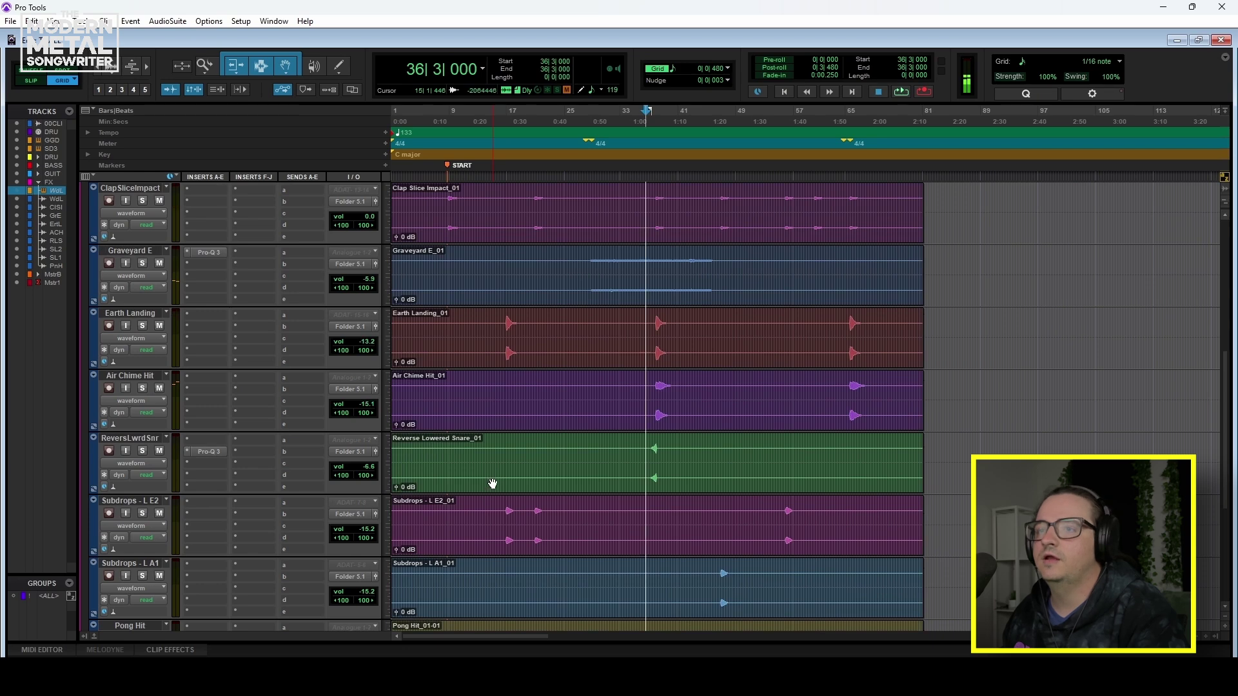
scroll(500, 490, down, 2)
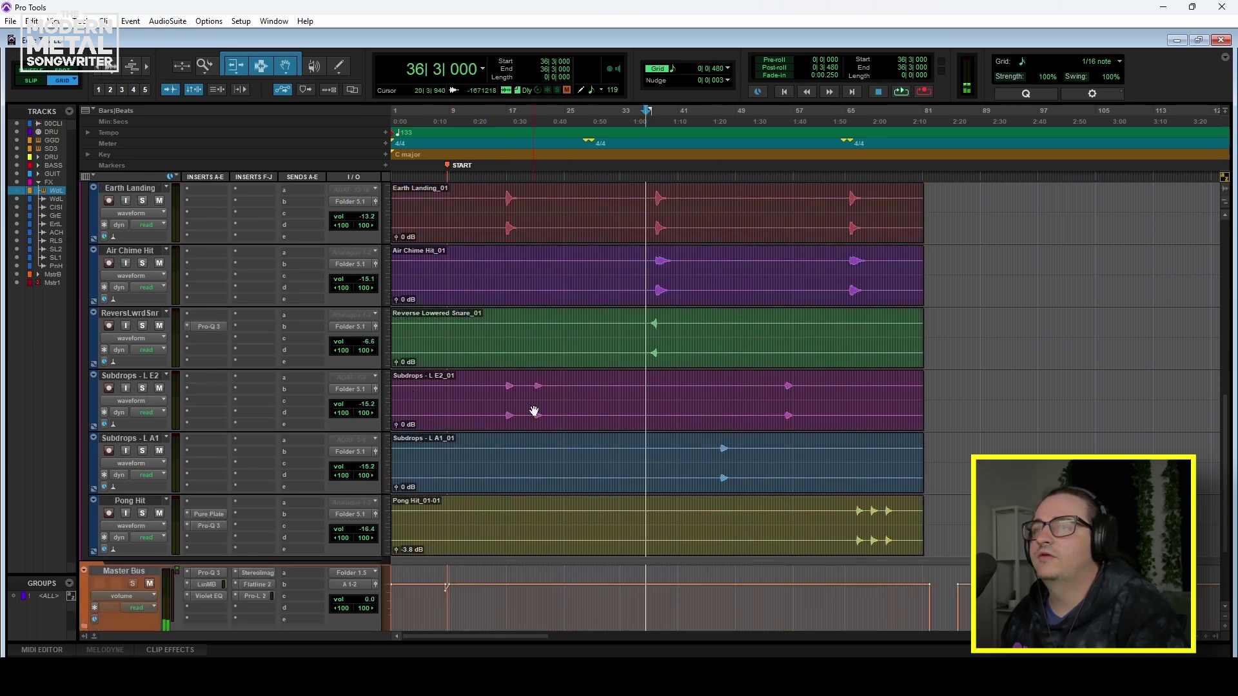
drag(507, 387, 562, 395)
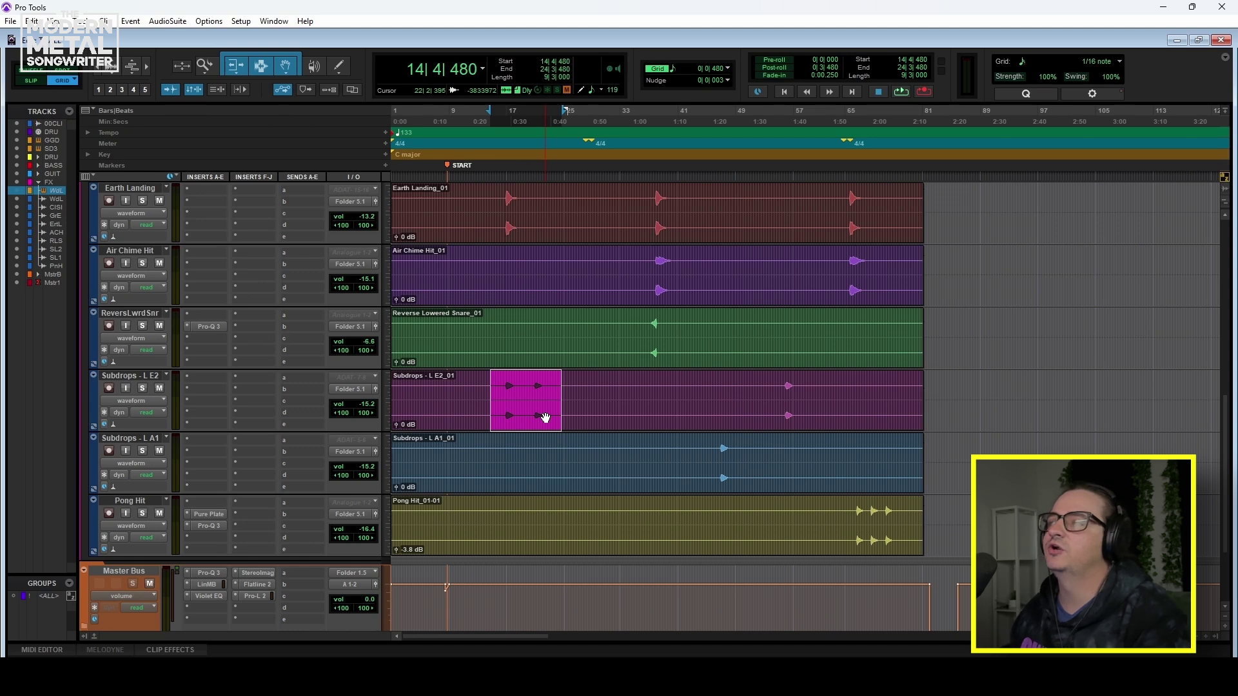
drag(510, 380, 566, 406)
key(ctrl+bracketright)
key(ctrl+bracketright)
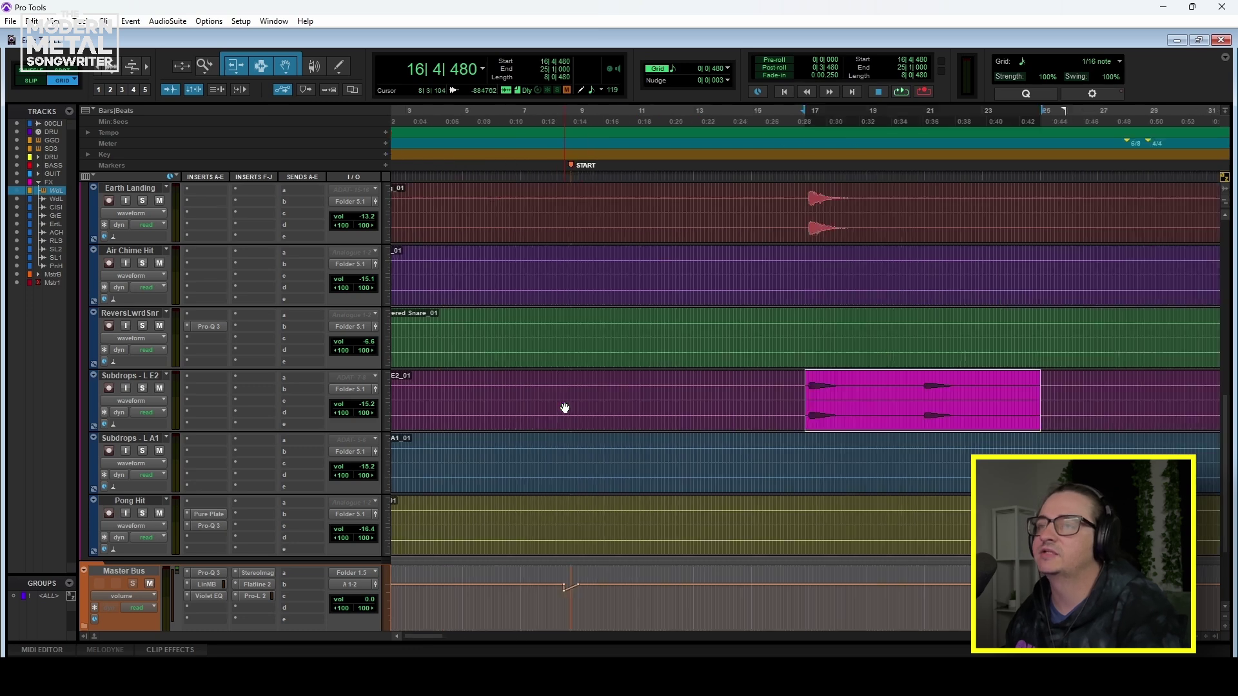
key(ctrl+bracketleft)
key(ctrl+bracketleft)
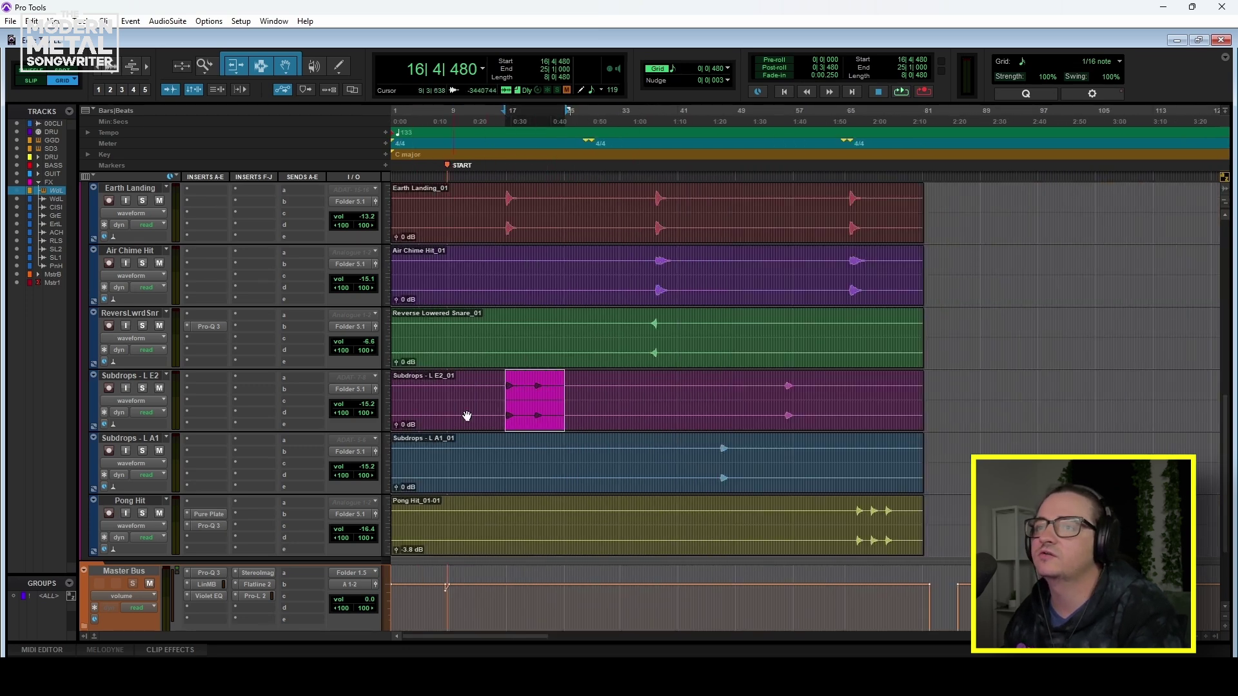
Step: Place the playback position at 16|2|000 on Subdrops - L E2 and play the full mix through its first sub drop
click(457, 390)
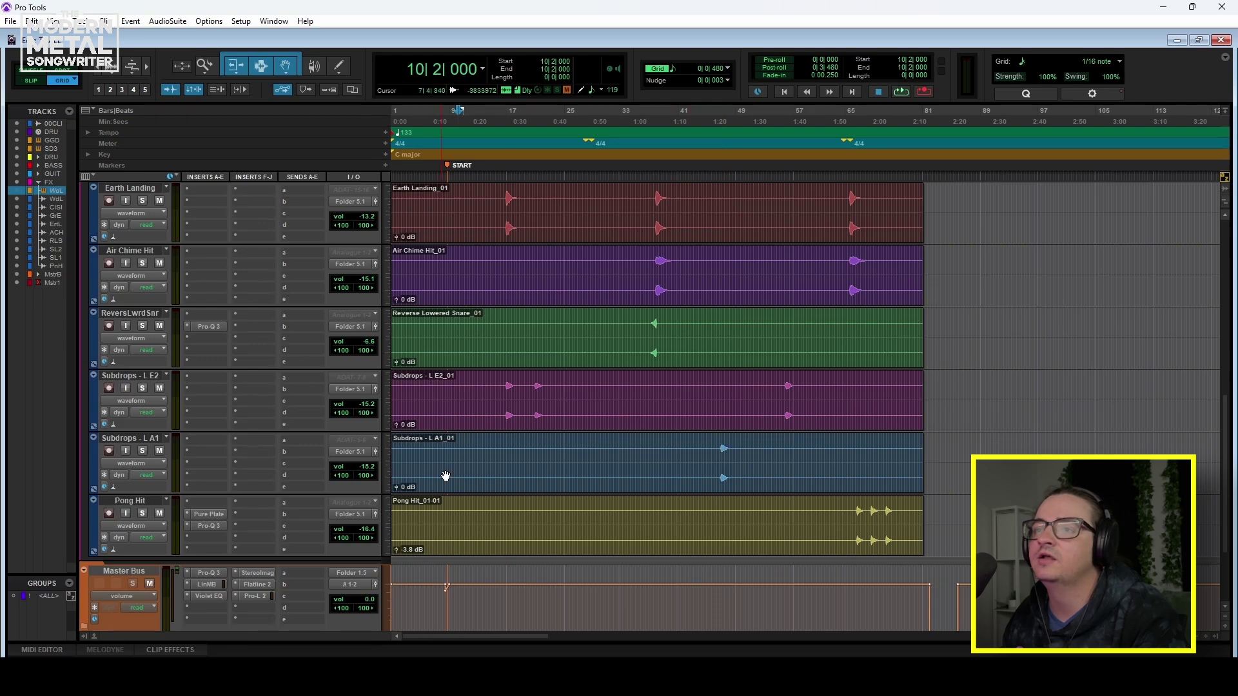
scroll(516, 413, up, 5)
scroll(511, 412, down, 5)
click(502, 410)
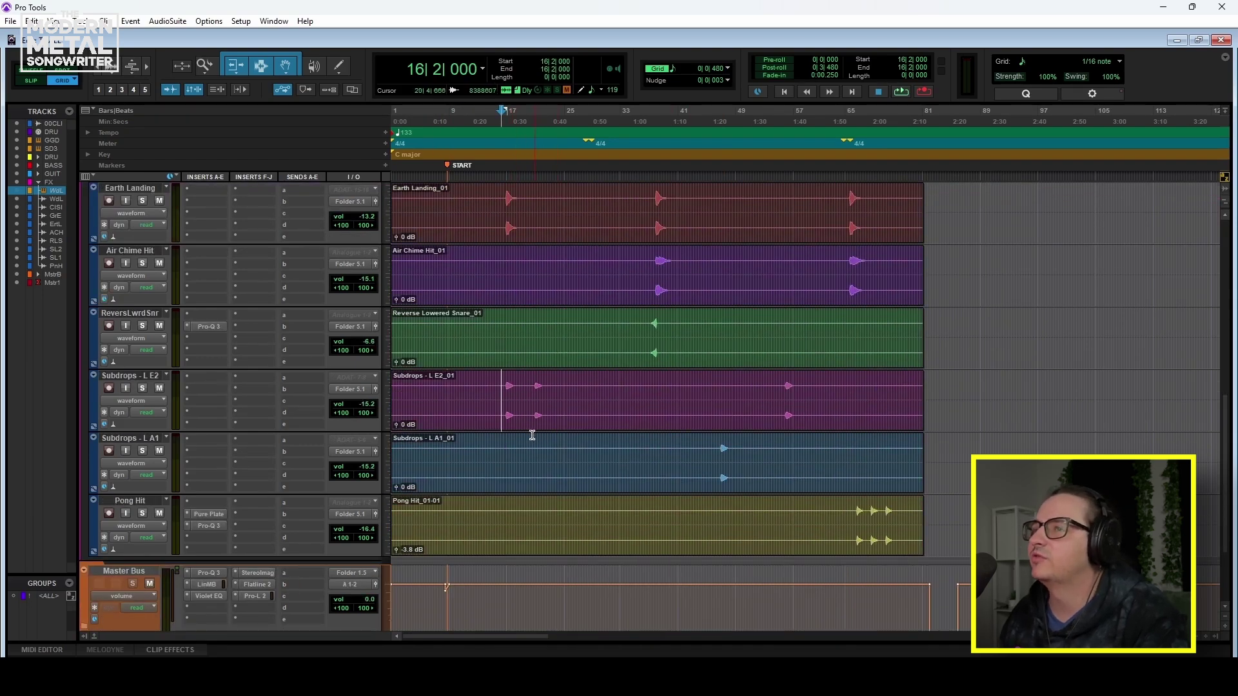
key(space)
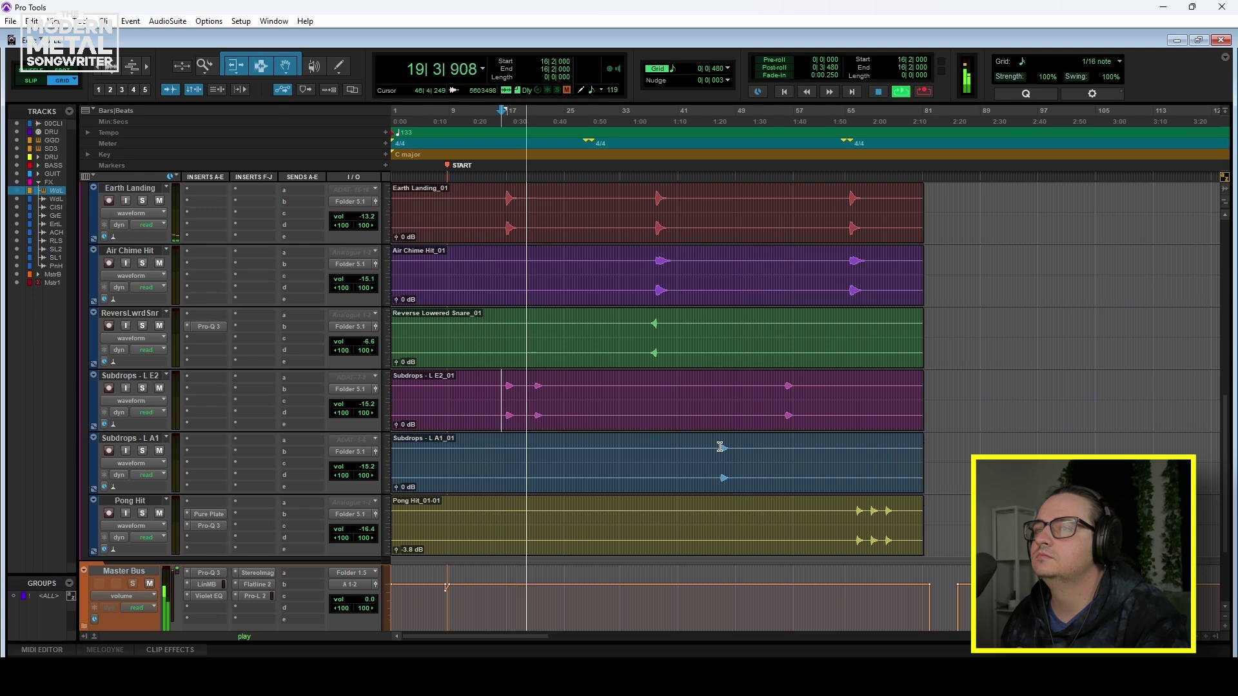
key(space)
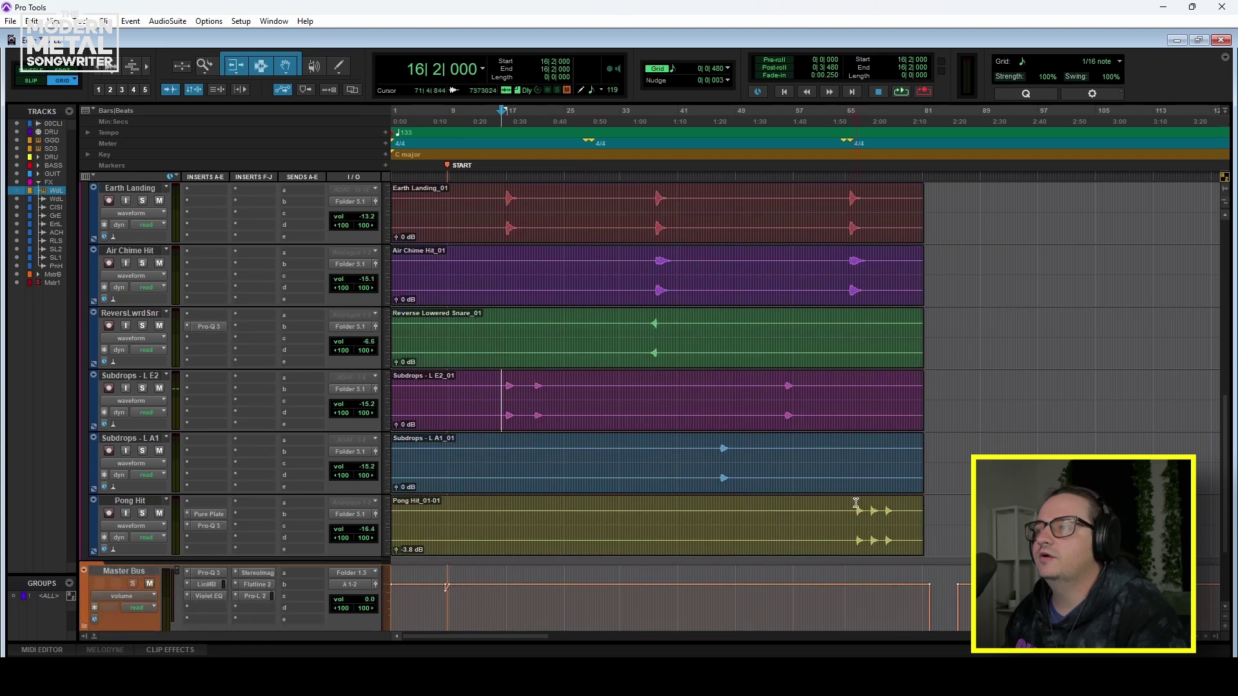
Step: Solo Pong Hit and play from 71|4|000, where its first hit starts
click(855, 510)
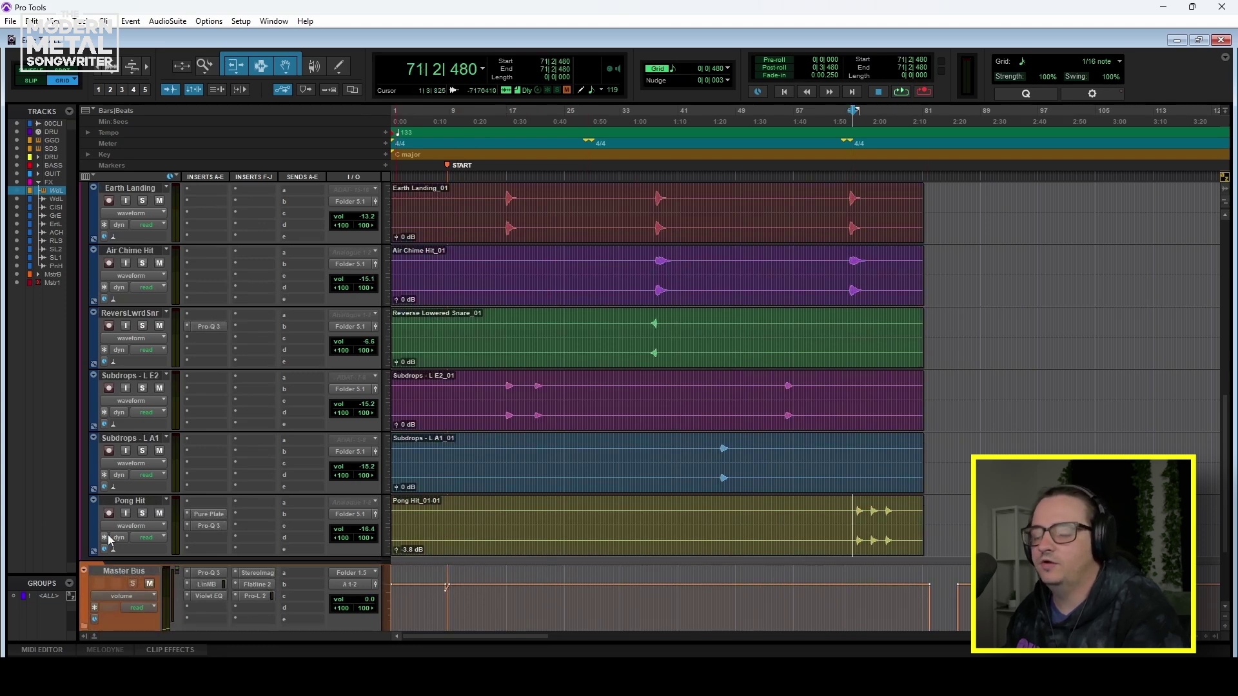
key(ctrl+])
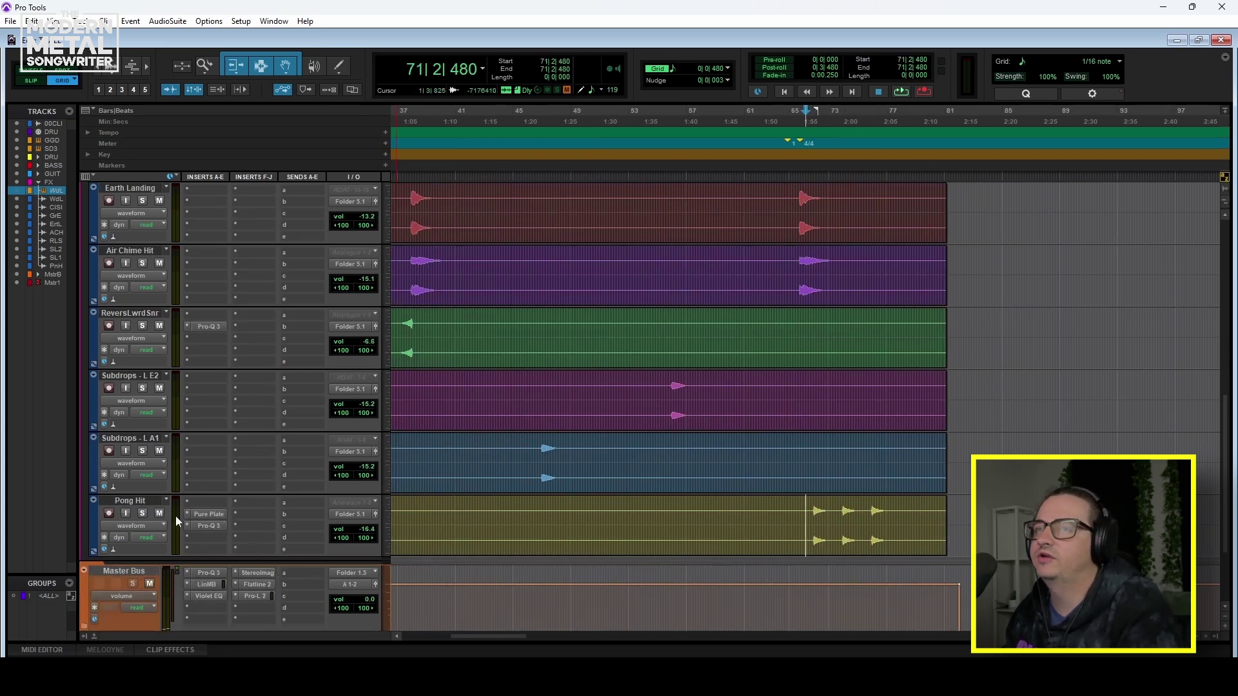
click(816, 509)
key(space)
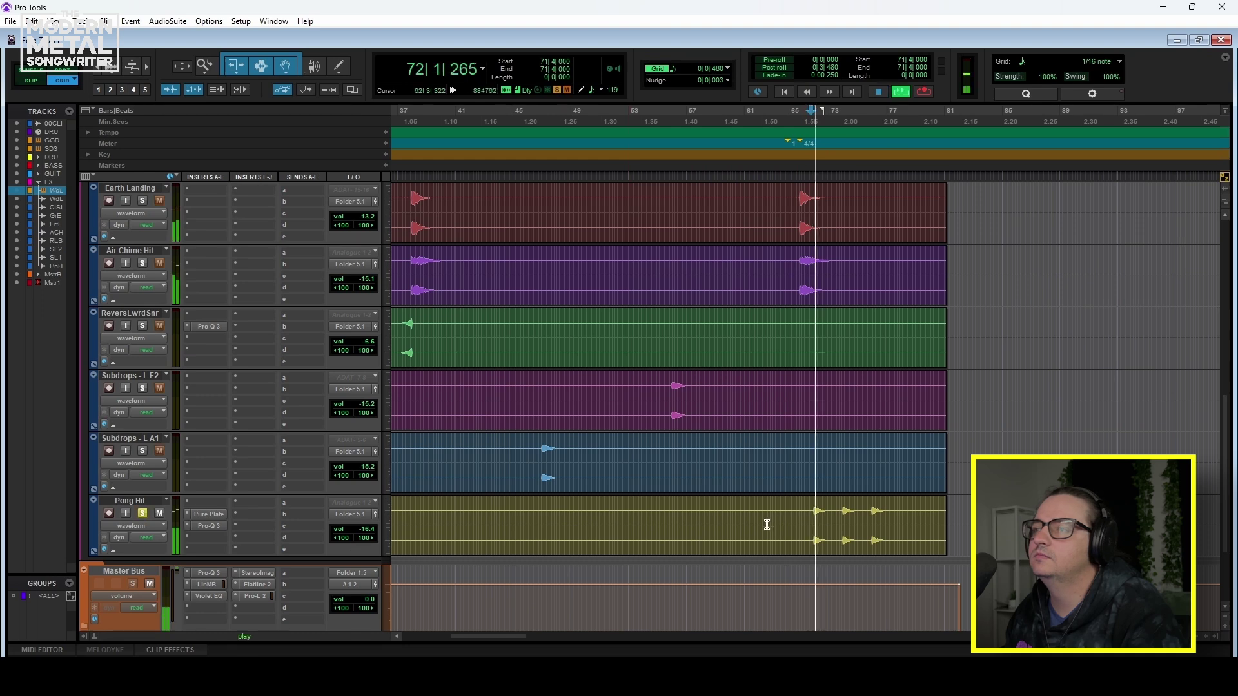
Step: Bypass Pure Plate and Pro-Q 3 on Pong Hit and replay the soloed track from 71|4|000
key(shift+s)
ctrl+click(208, 515)
ctrl+click(209, 526)
key(space)
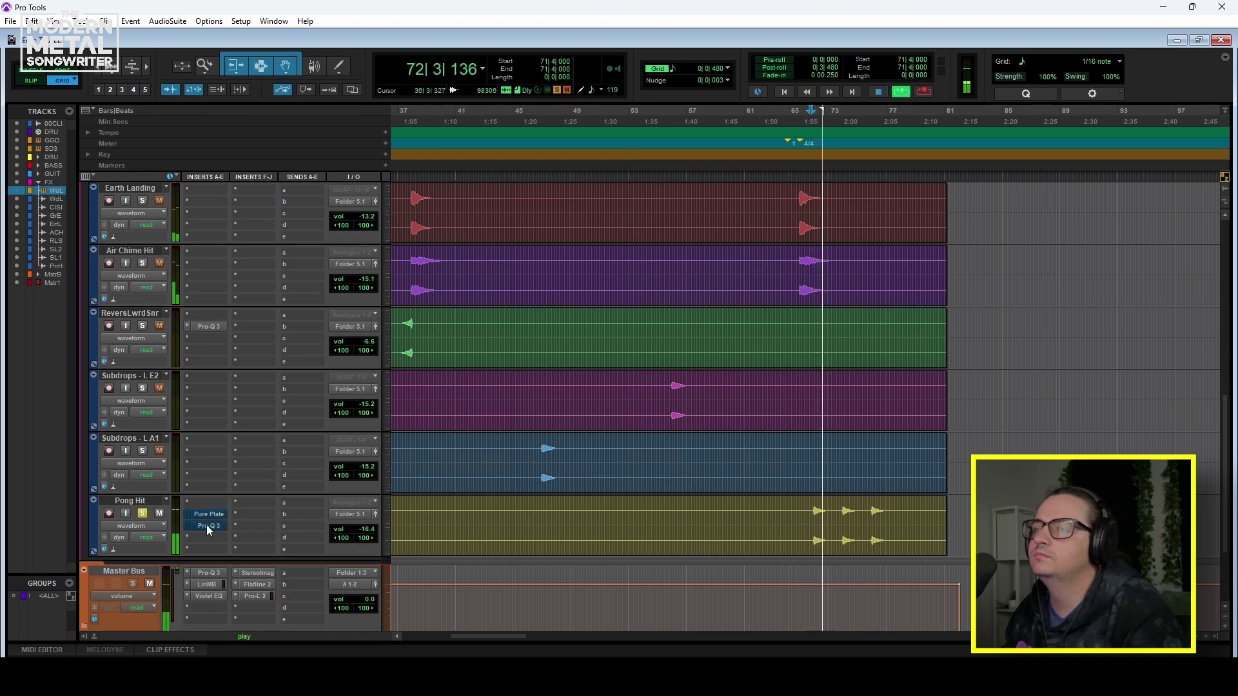
key(space)
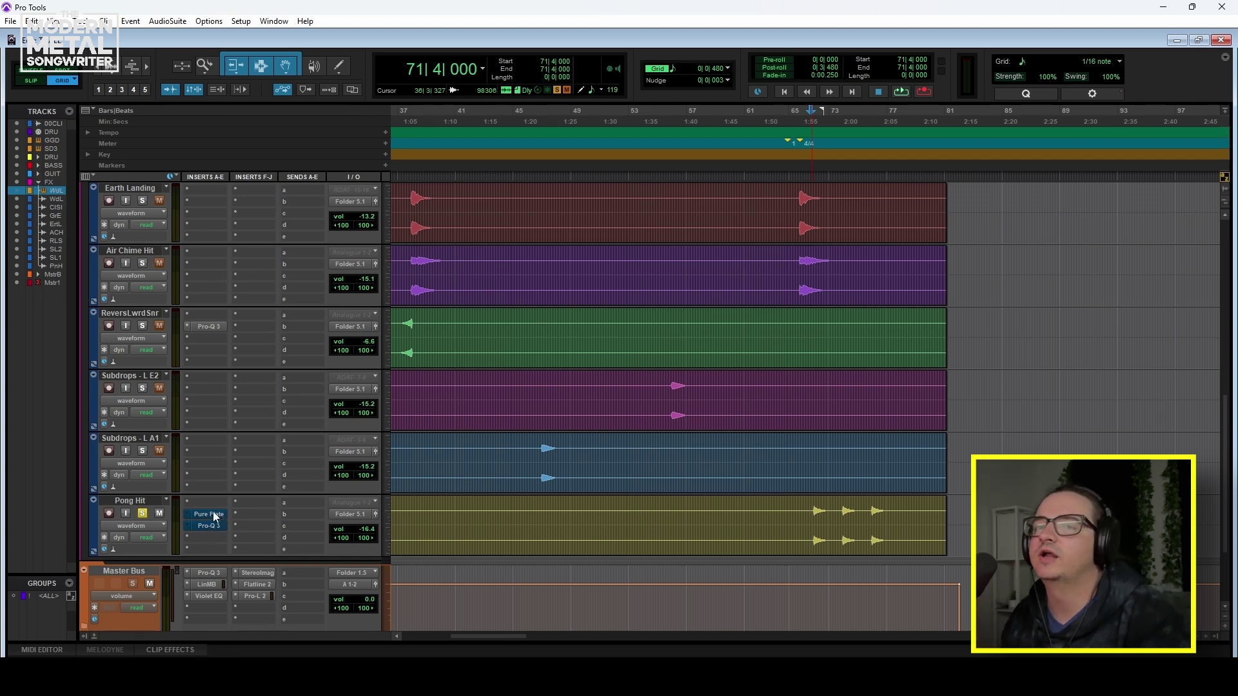
Step: Open the Pure Plate reverb on Pong Hit and move its window clear of the track's inserts
click(209, 514)
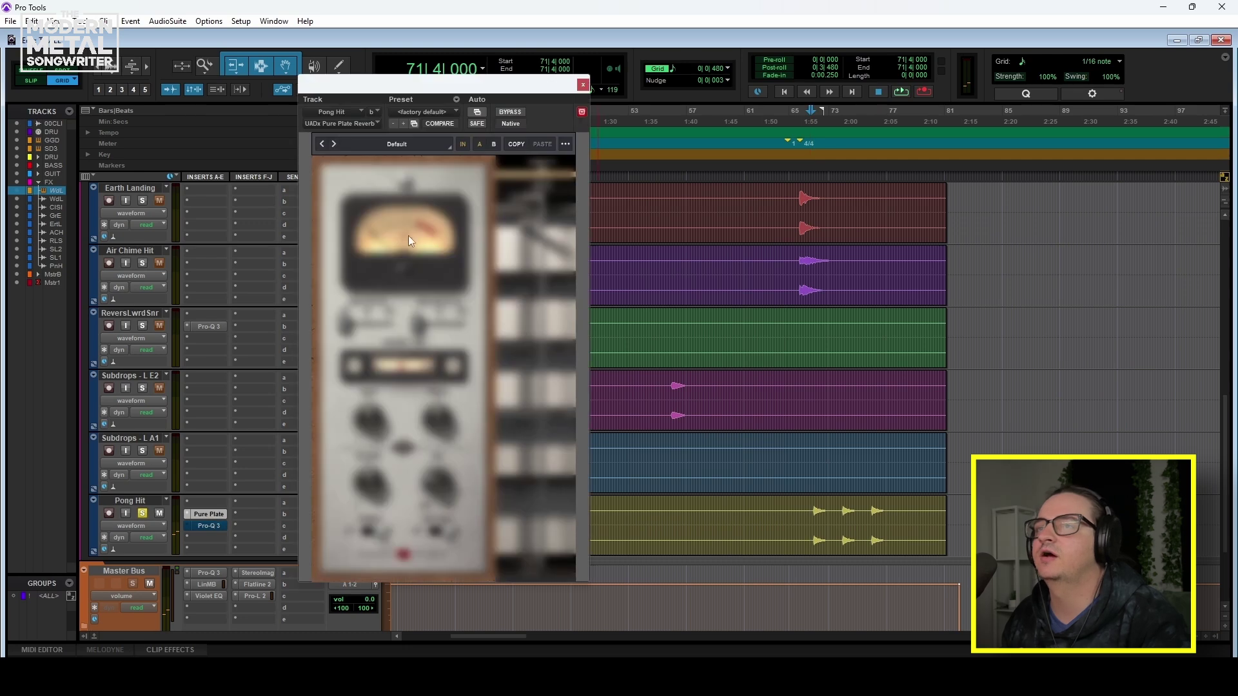
drag(438, 83, 574, 83)
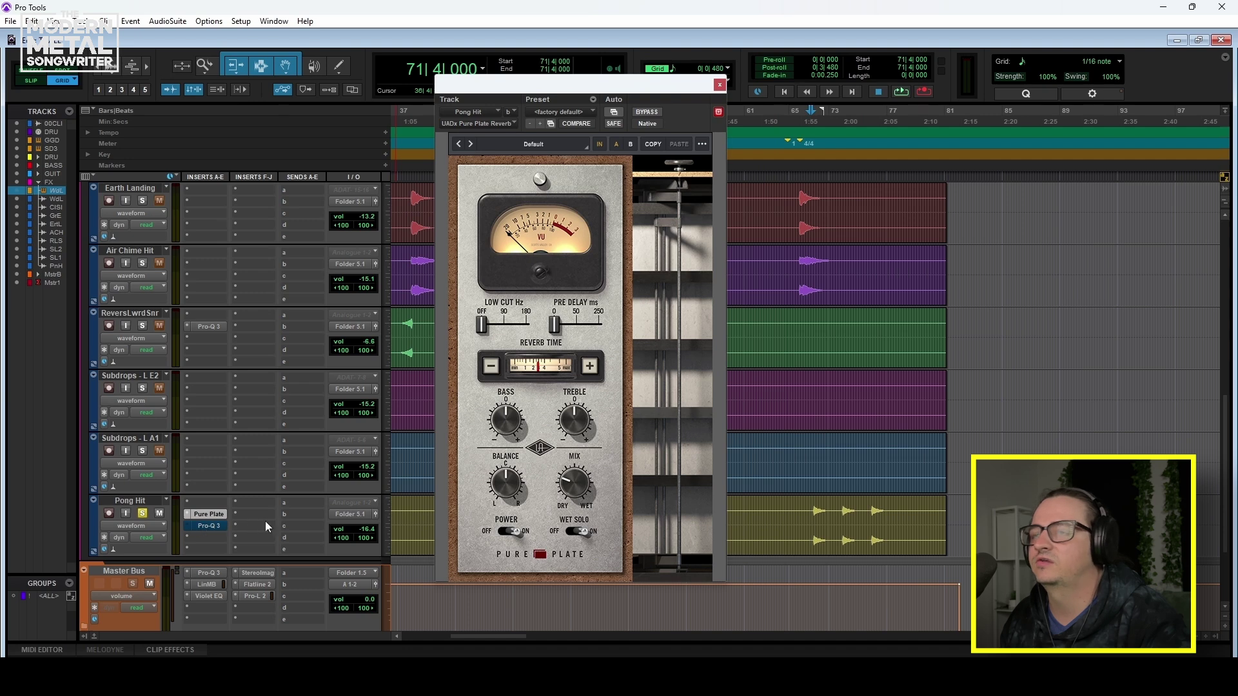
Step: Play soloed Pong Hit from 71|4|000 with Pure Plate active and bypassed, then switch the reverb back on
key(space)
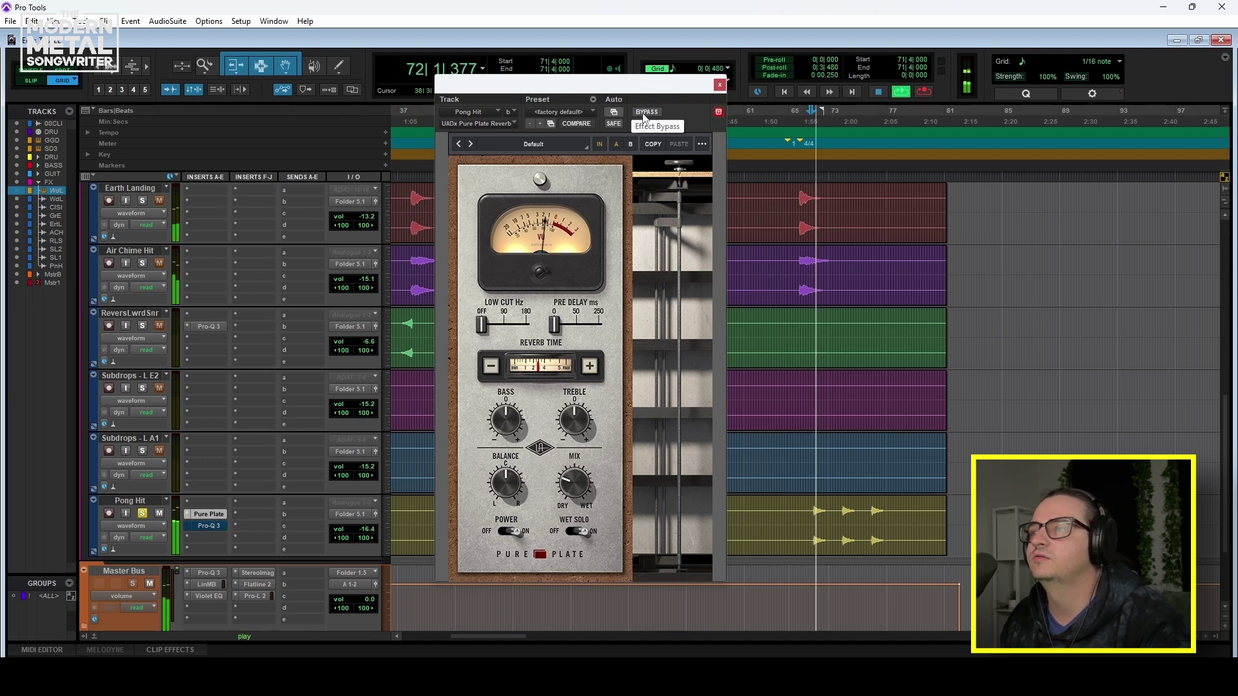
click(646, 113)
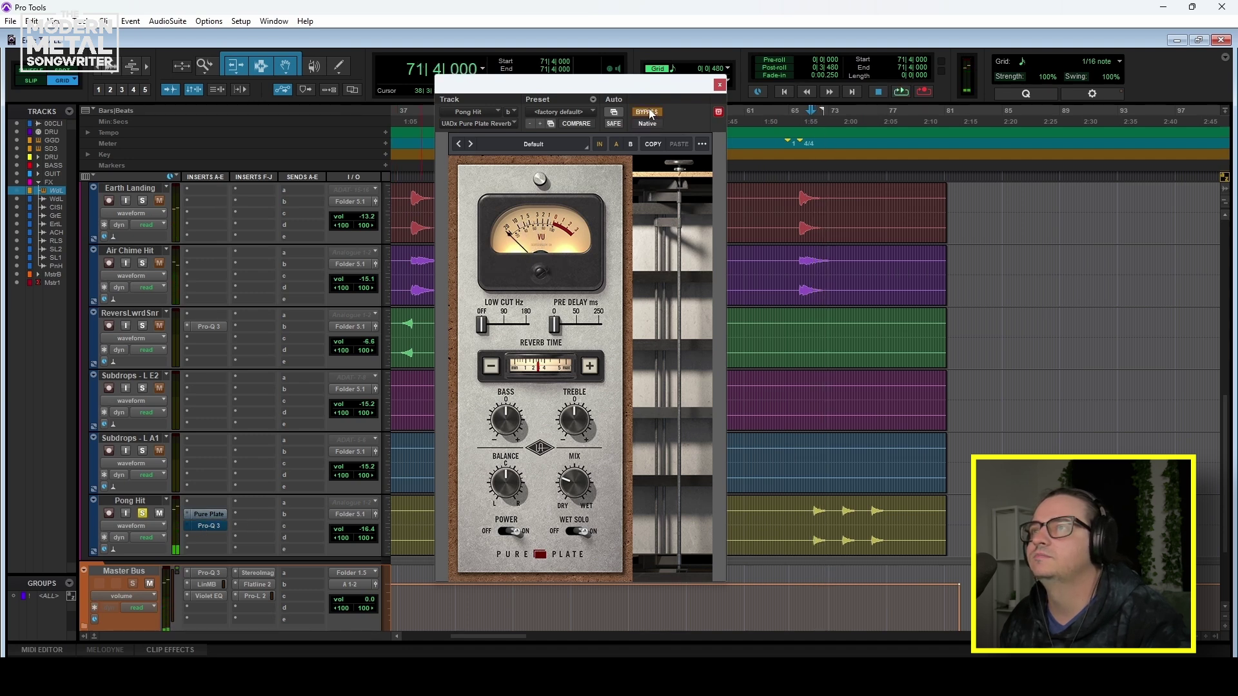
key(space)
click(650, 114)
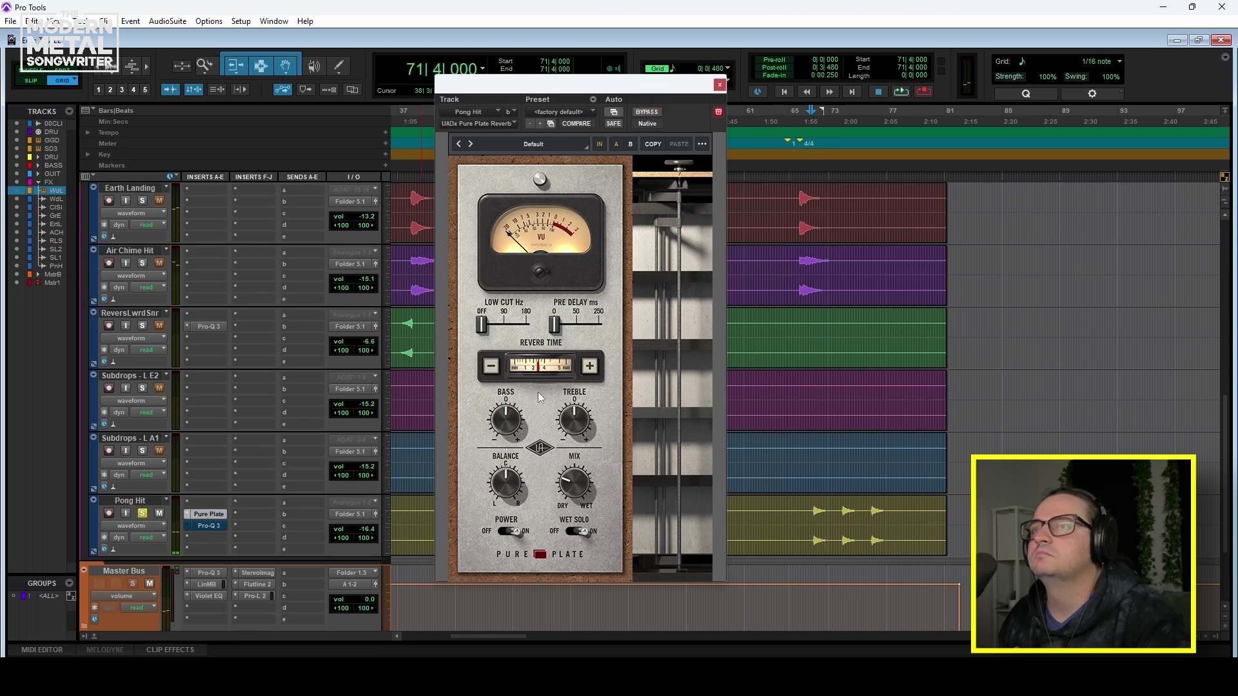
Step: Move the Pure Plate window clear of the track's settings, select the first hit on Pong Hit, and close the reverb
drag(545, 85, 463, 94)
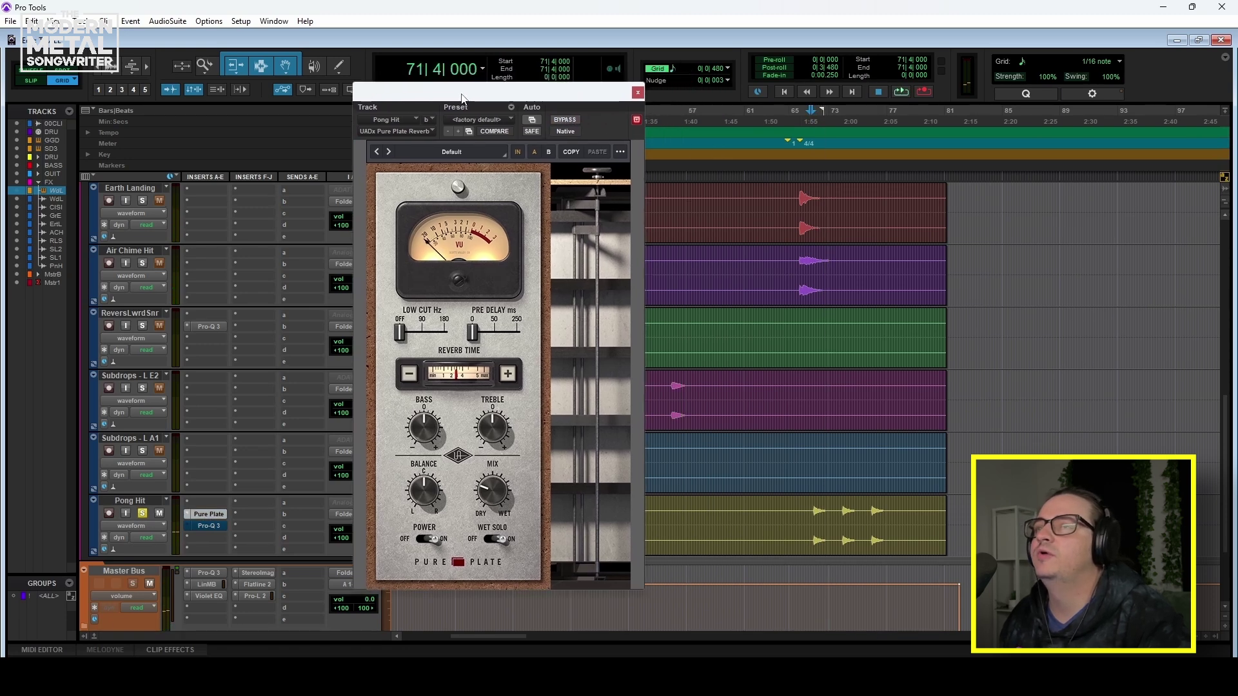
drag(618, 98, 647, 103)
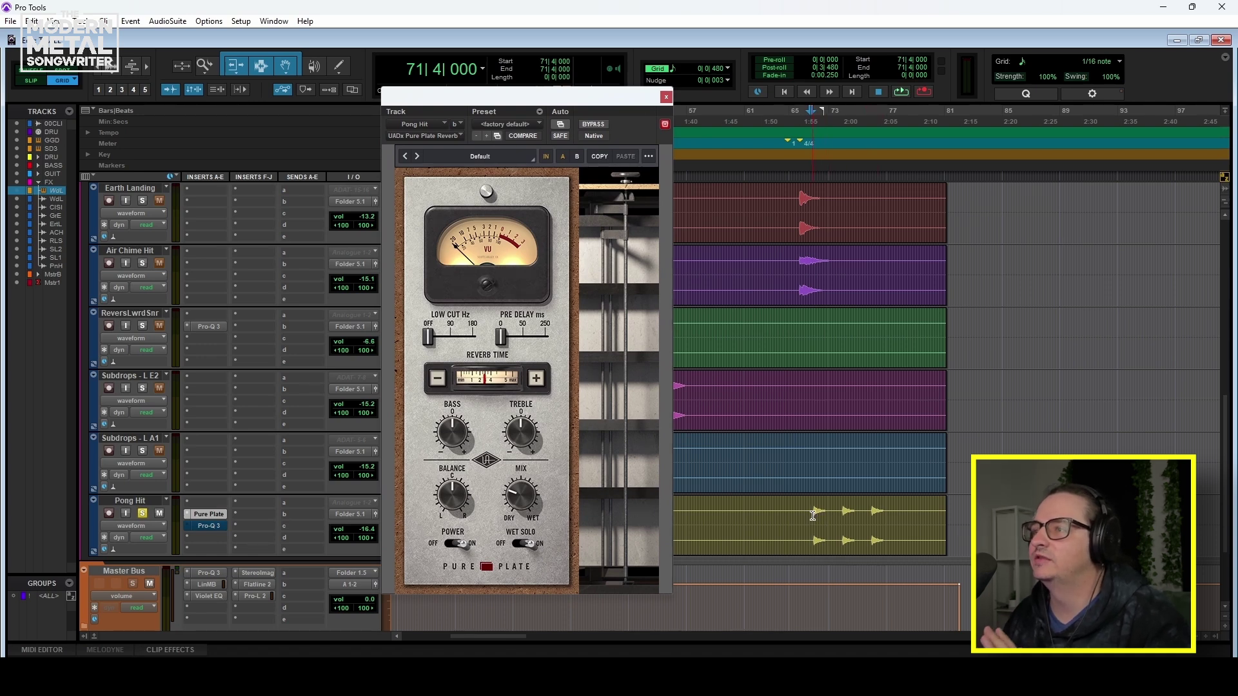
drag(814, 516, 839, 518)
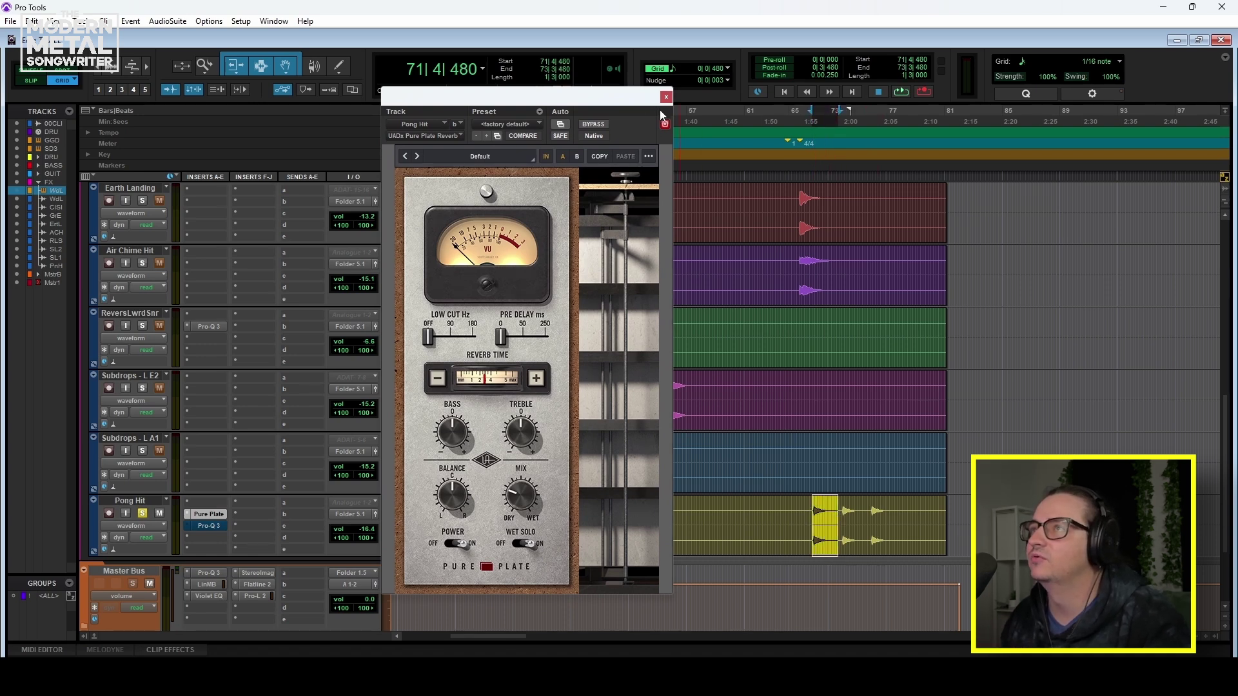
click(666, 98)
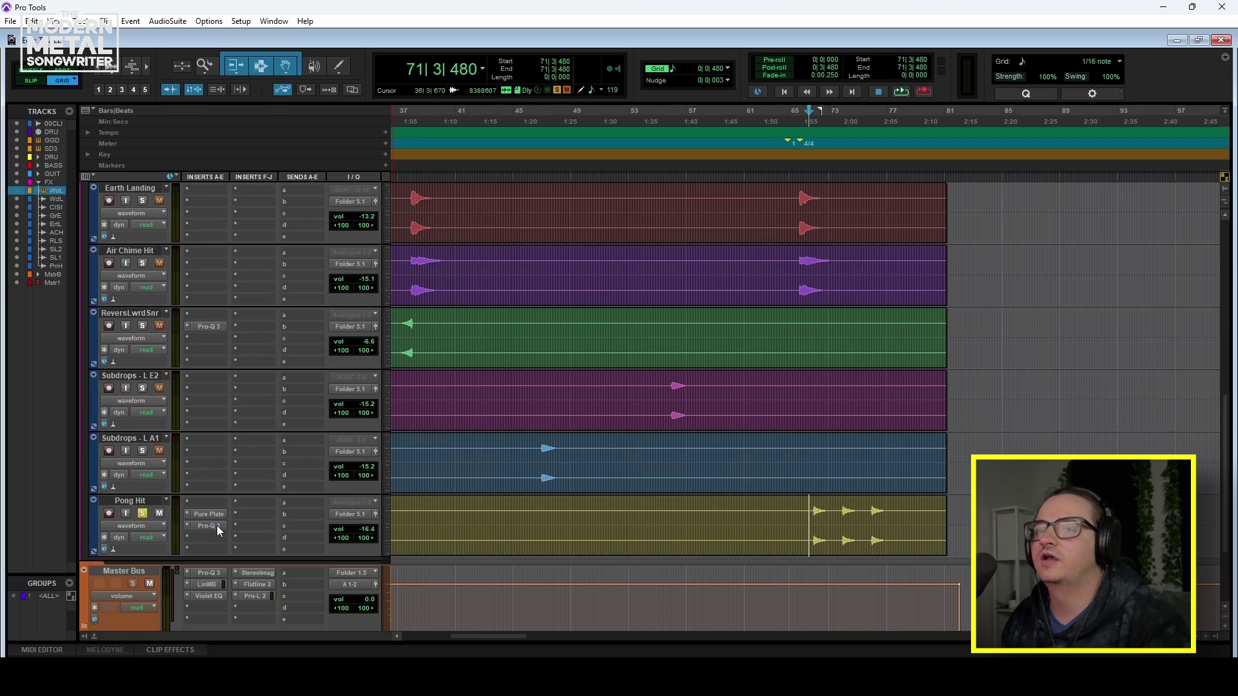
Step: Open Pro-Q 3 on Pong Hit and play the first hit, selected from 71|4|480 to 73|1|480, through it
click(209, 526)
drag(537, 98, 270, 100)
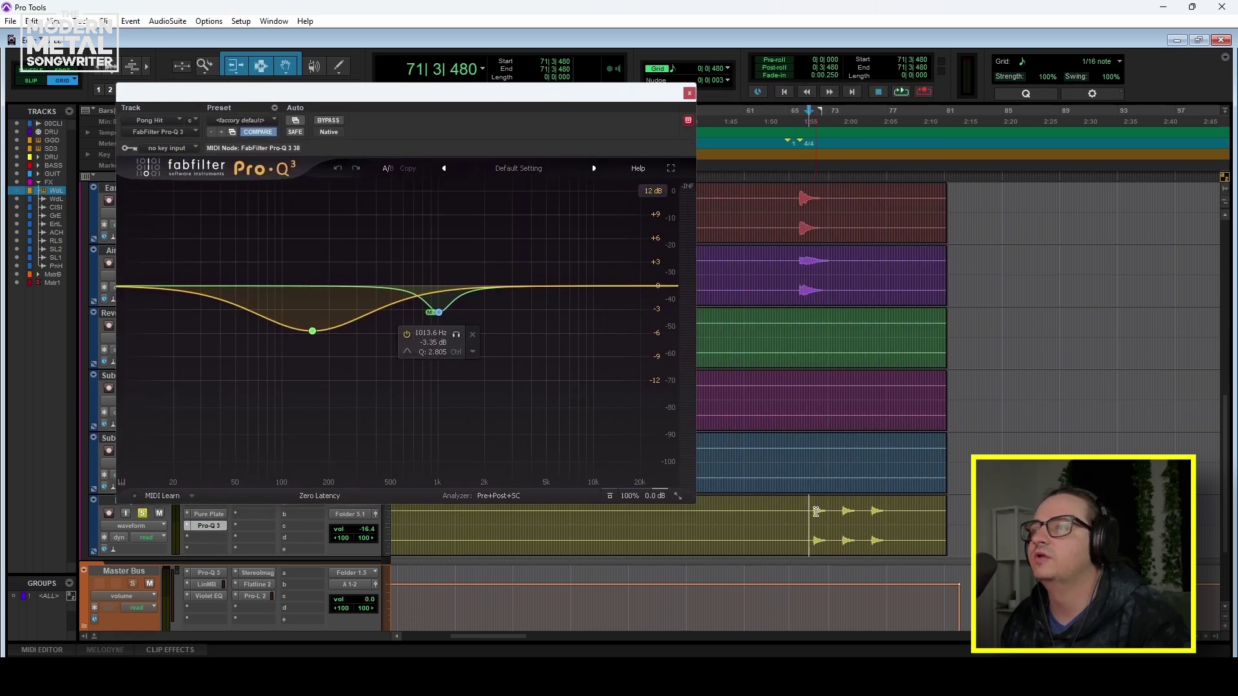
drag(813, 513, 832, 516)
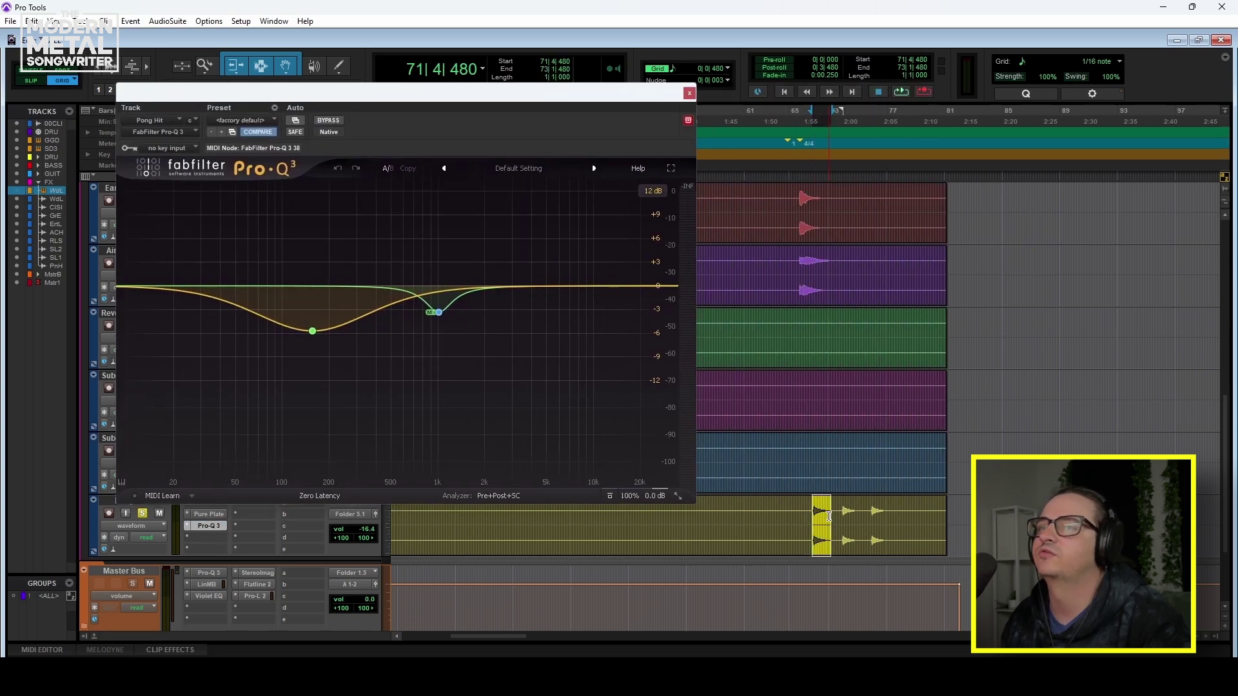
key(space)
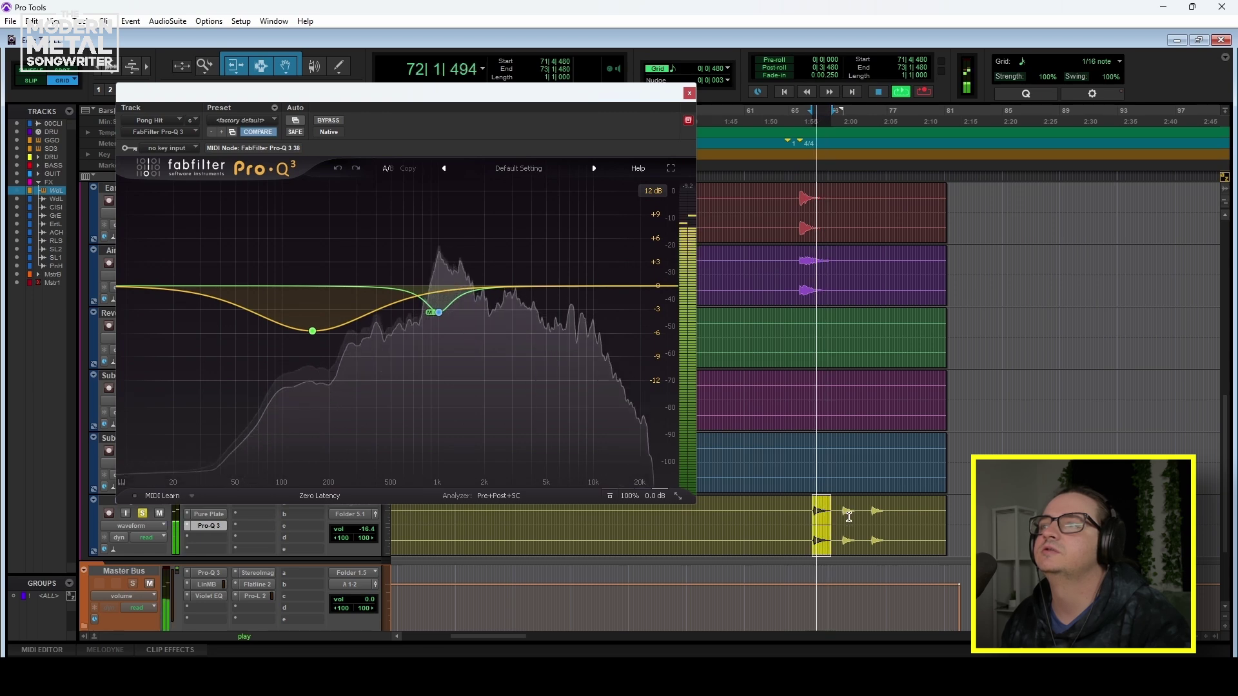
key(space)
Step: Audition the first hit with Pro-Q 3's 1013.6 Hz band on and off, re-enable the band, and close the EQ
click(438, 313)
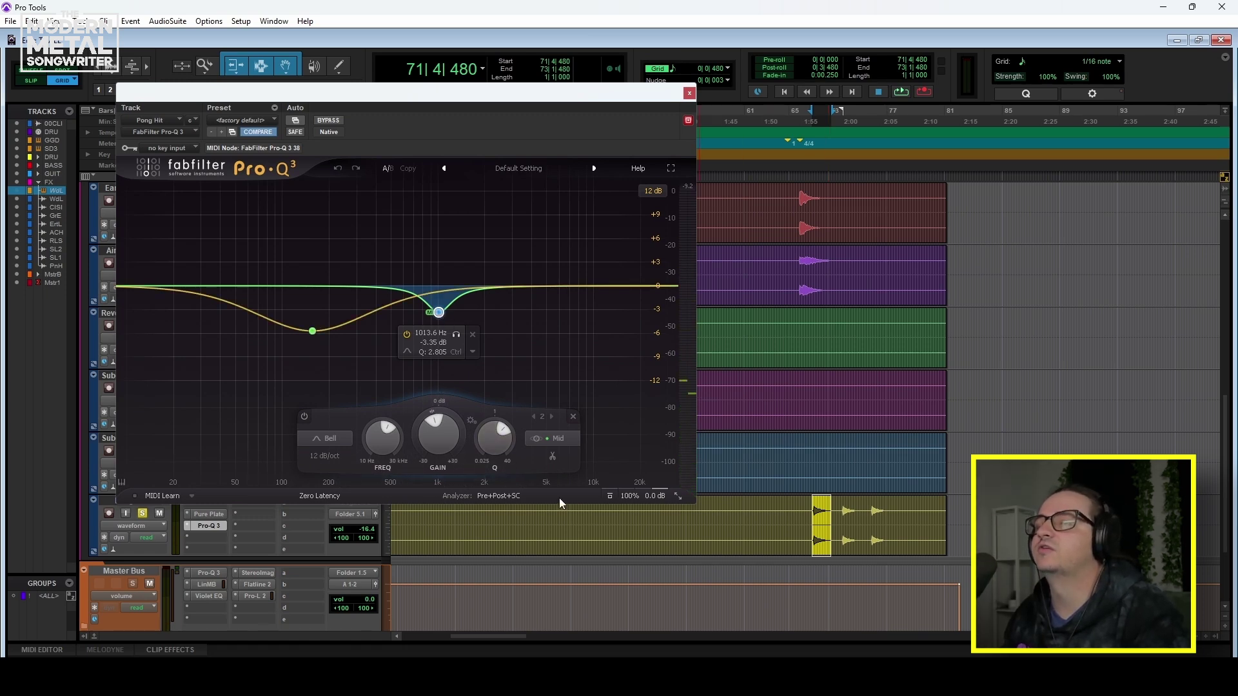
key(space)
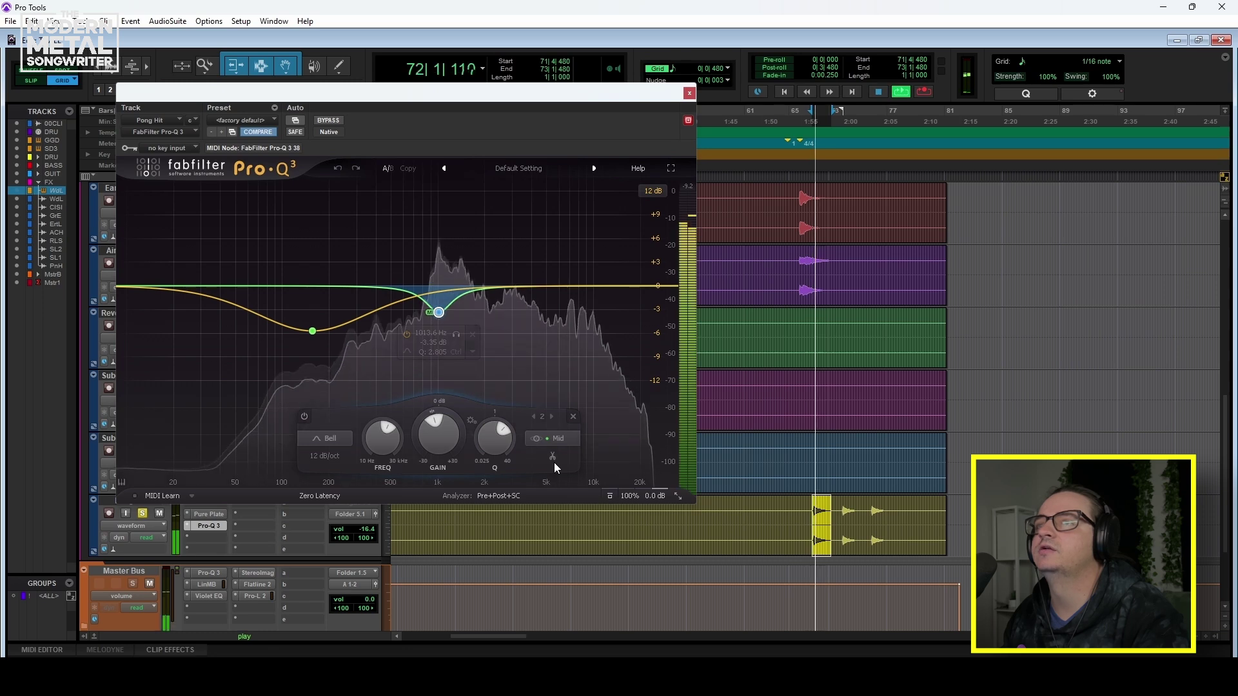
click(407, 334)
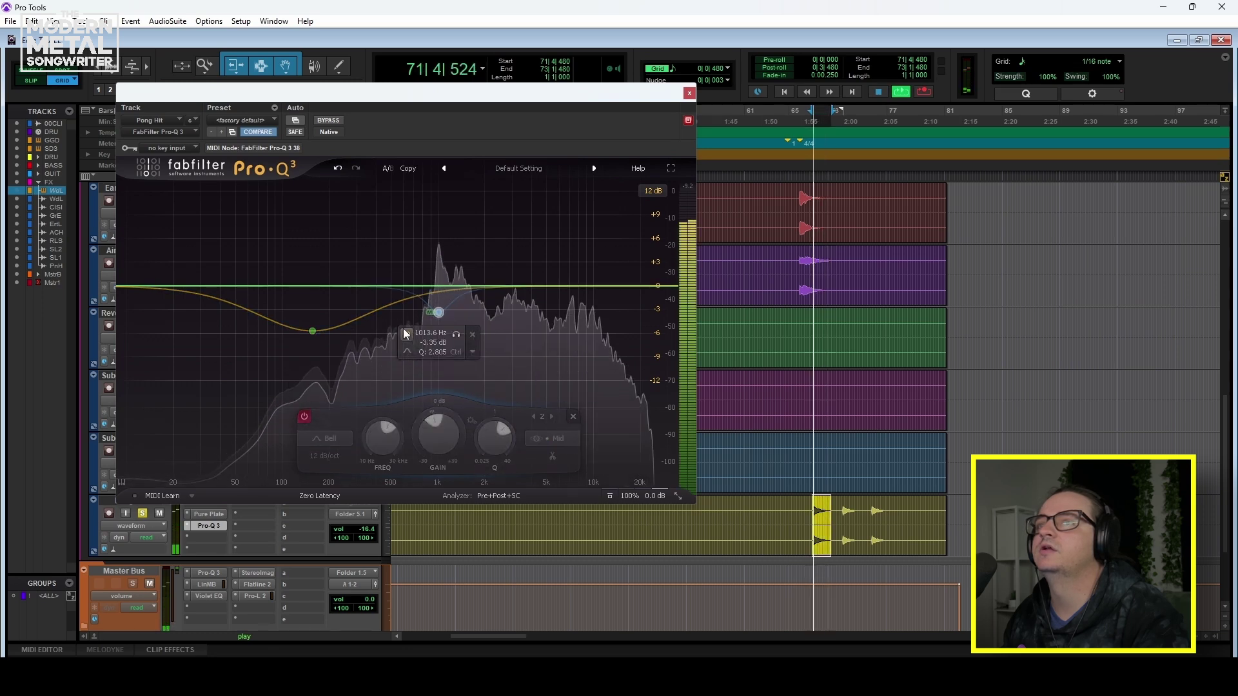
key(space)
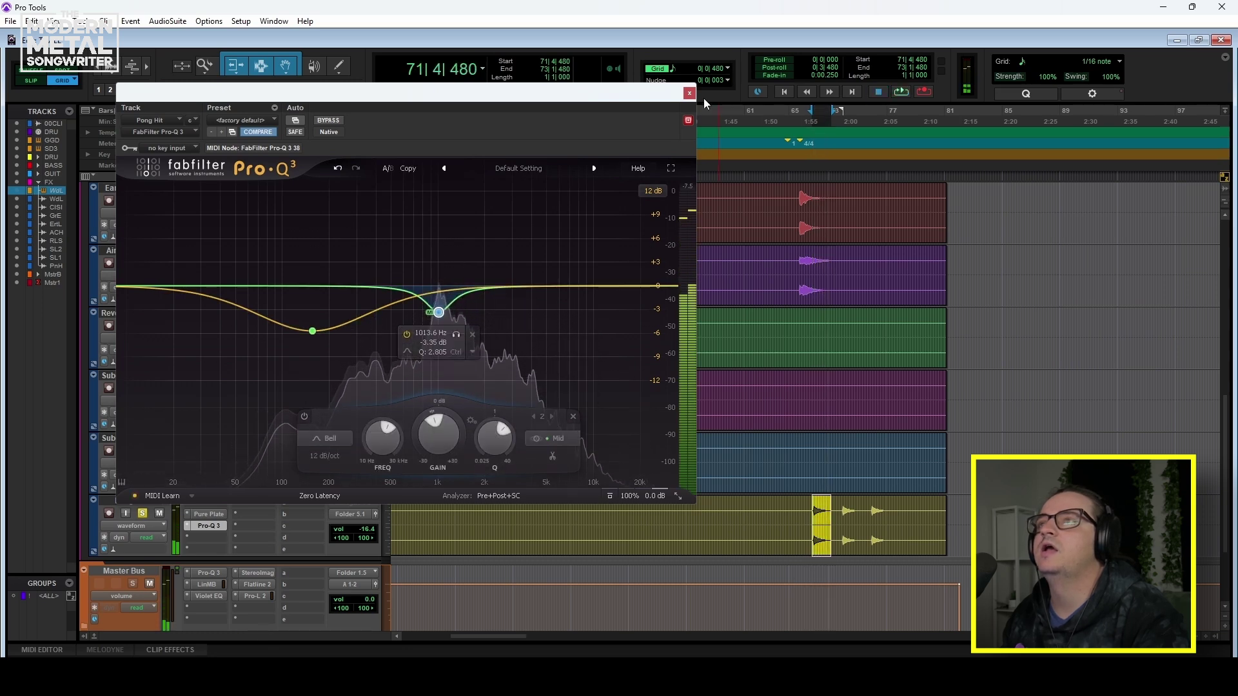
click(690, 93)
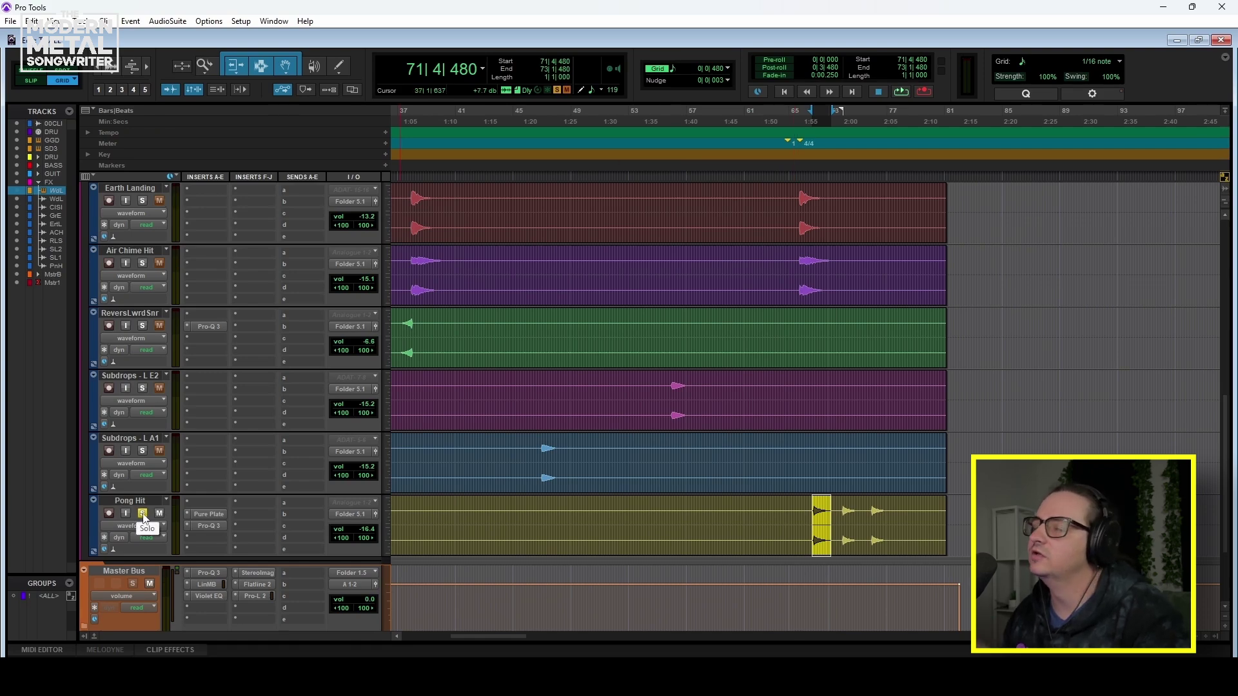
Step: Unsolo Pong Hit, show the whole song from bar 1, and collapse the FX folder
scroll(276, 566, up, 6)
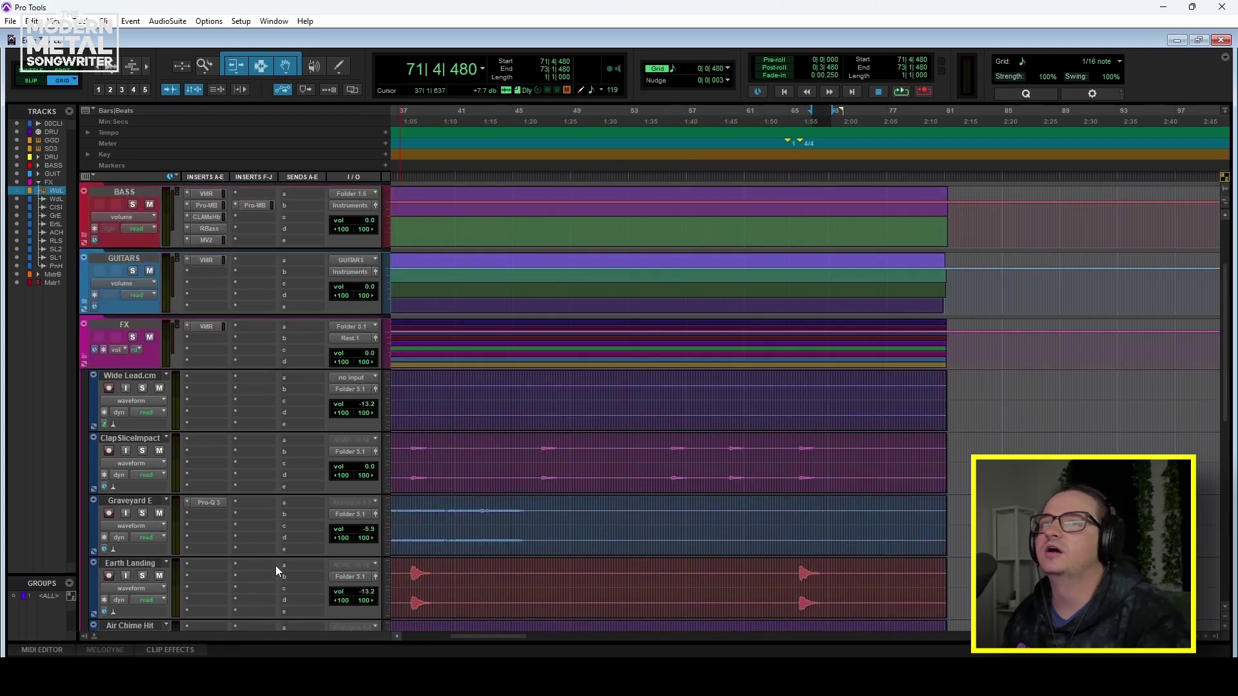
key(ctrl+bracketleft)
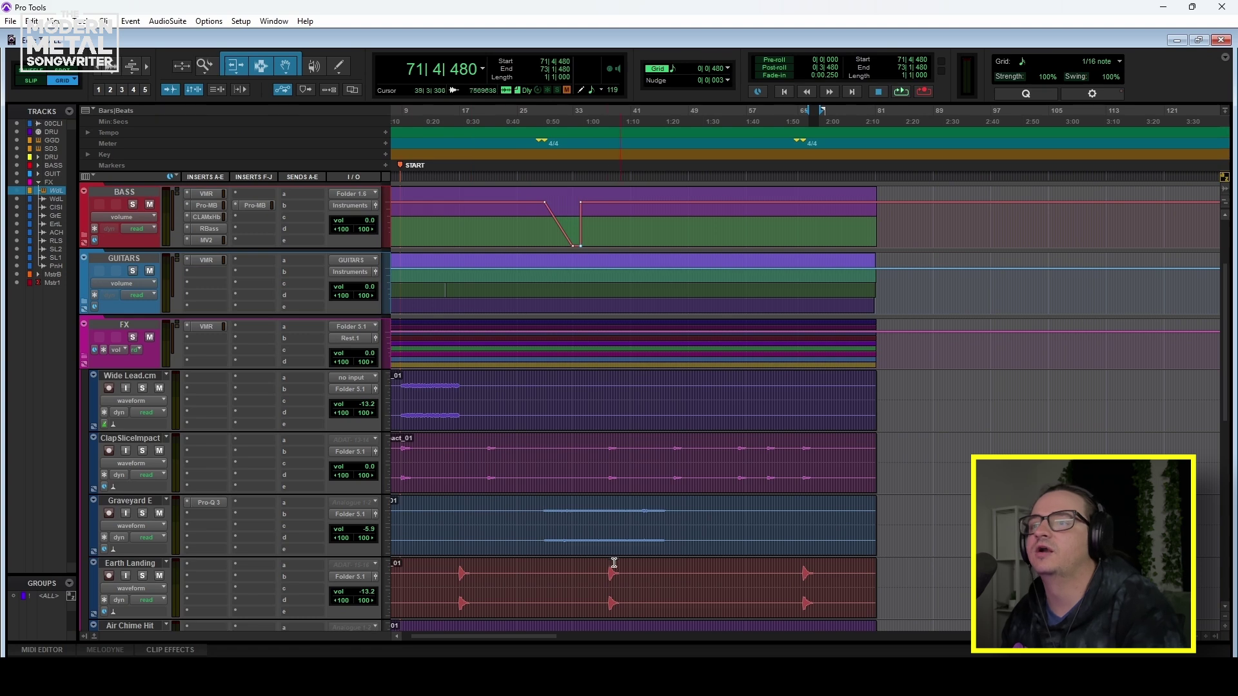
drag(505, 636, 494, 636)
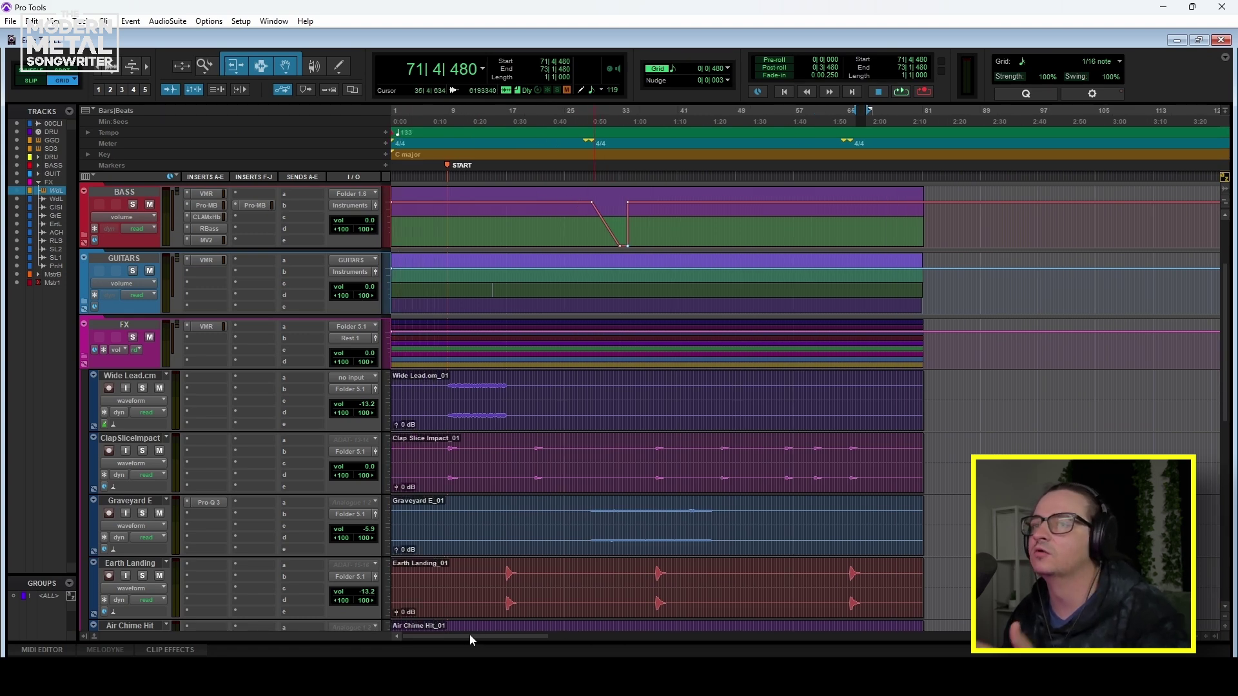
click(83, 358)
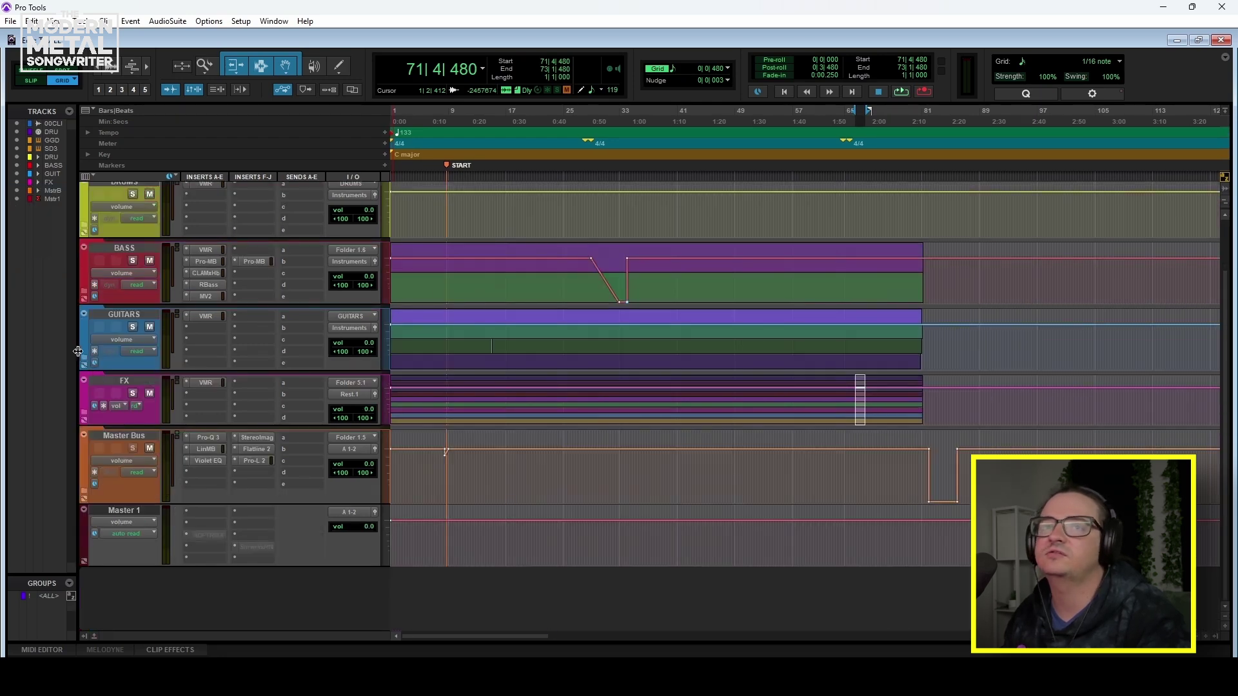